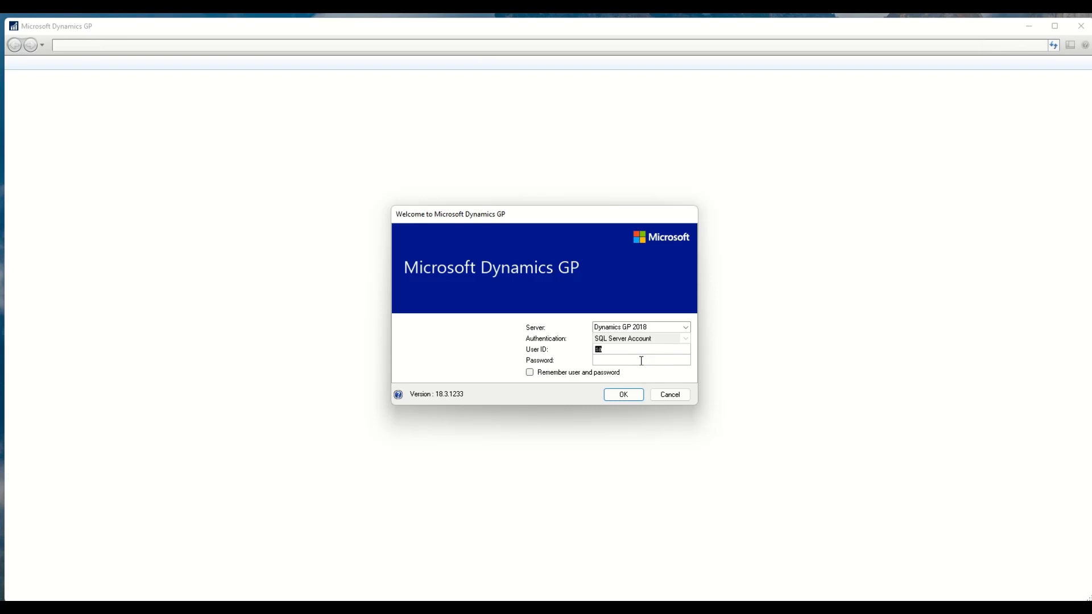
Sign in to Dynamics GP with the account password and accept the sample company notice
left_click(641, 361)
type("••••••••••")
key("Return")
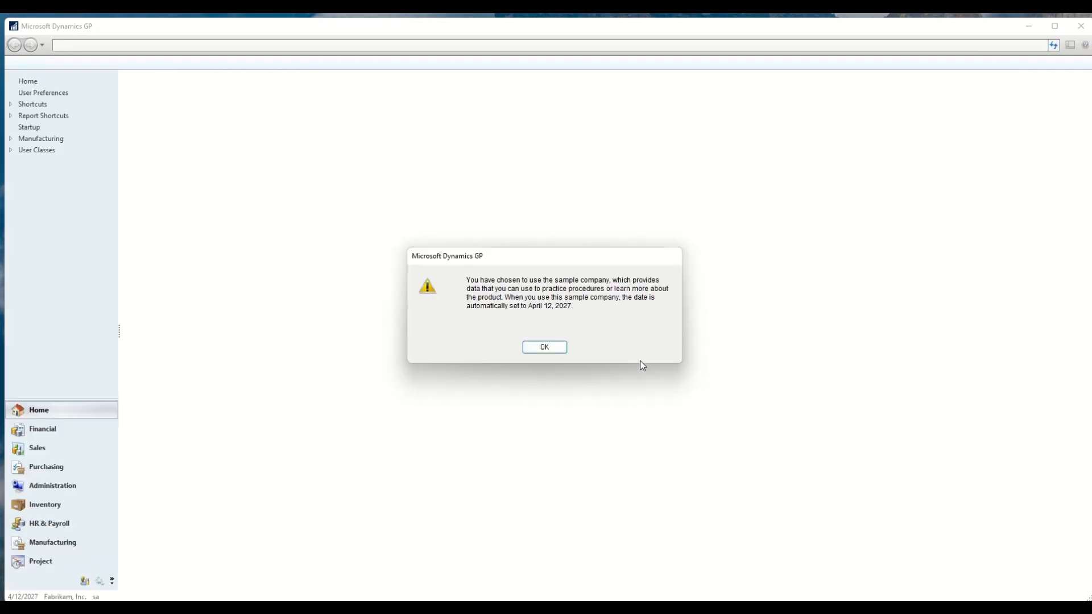
left_click(544, 347)
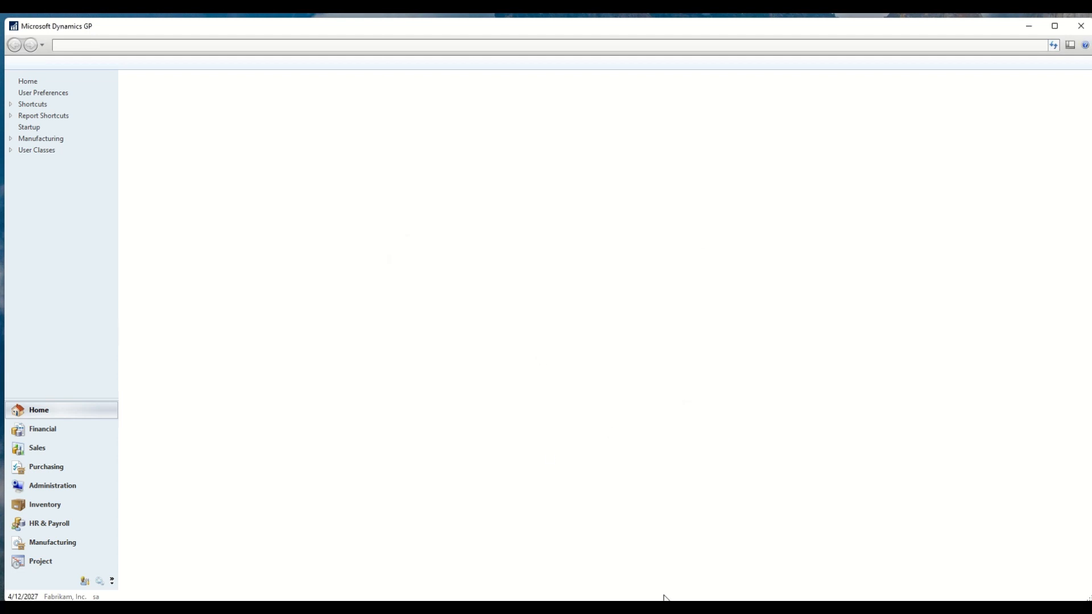
Switch to Excel and copy the sales order table, including its headers, from the Multiple SO Docs sheet
mouse_move(658, 608)
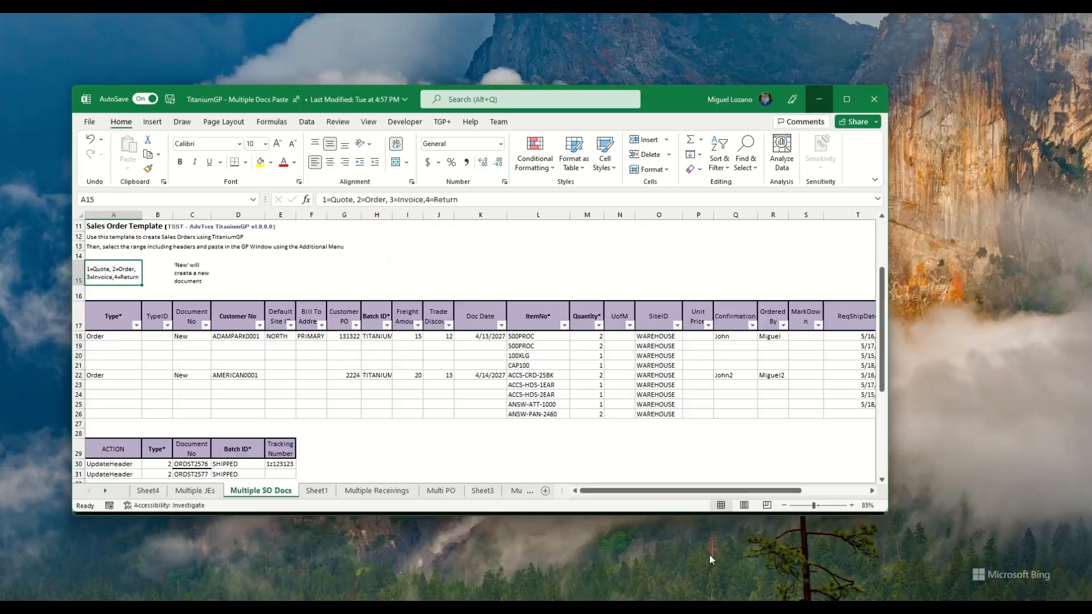
left_click(711, 557)
left_click_drag(114, 319, 849, 414)
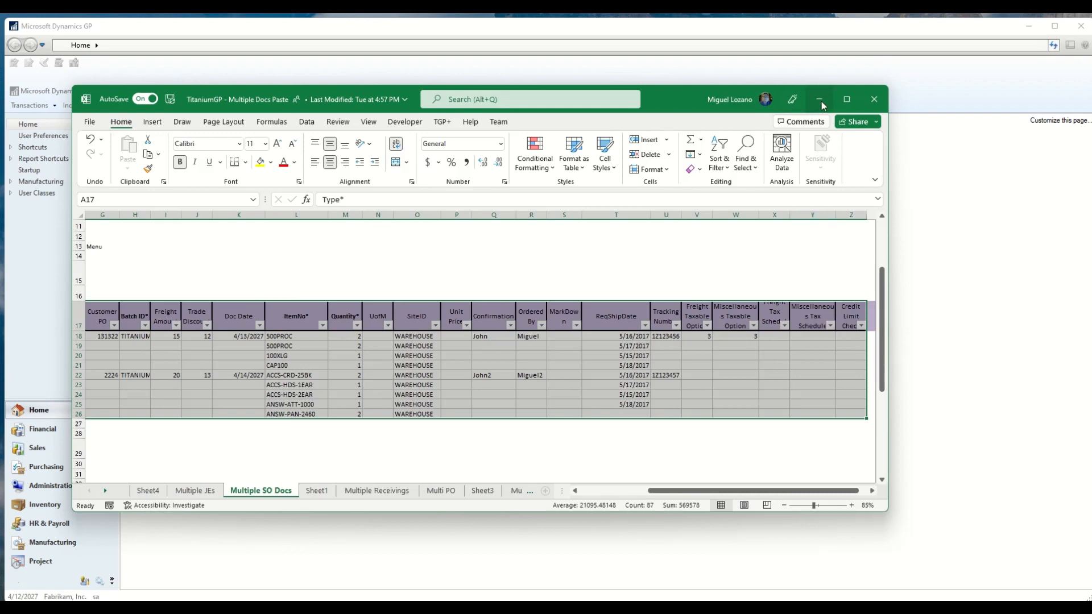
key("ctrl+c")
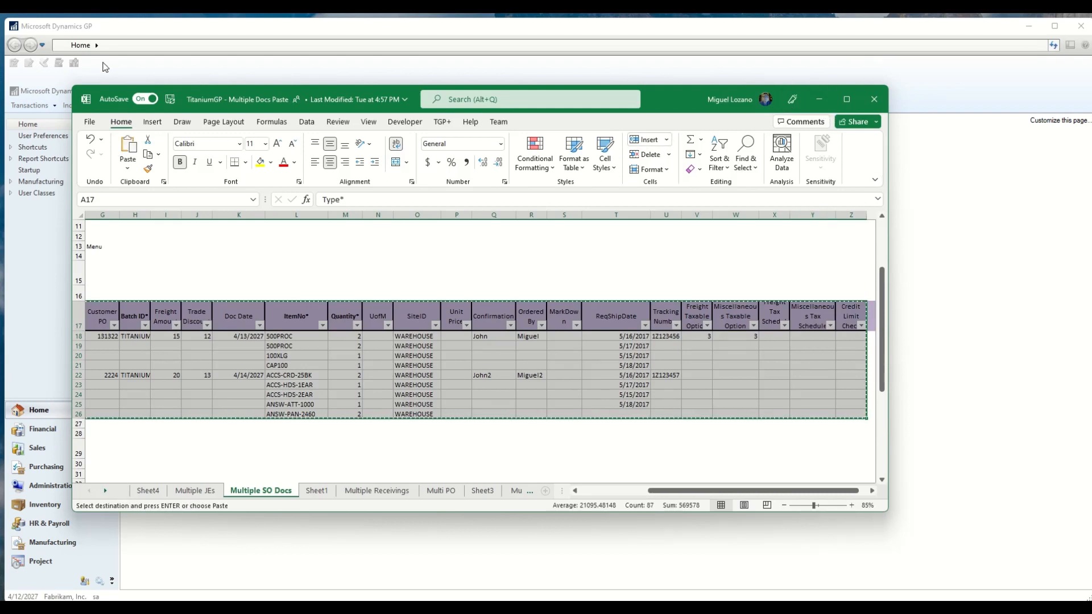
left_click(820, 100)
Open Sales Transaction Entry in Dynamics GP and run TGP-Paste on the copied sales orders
left_click(35, 108)
mouse_move(74, 132)
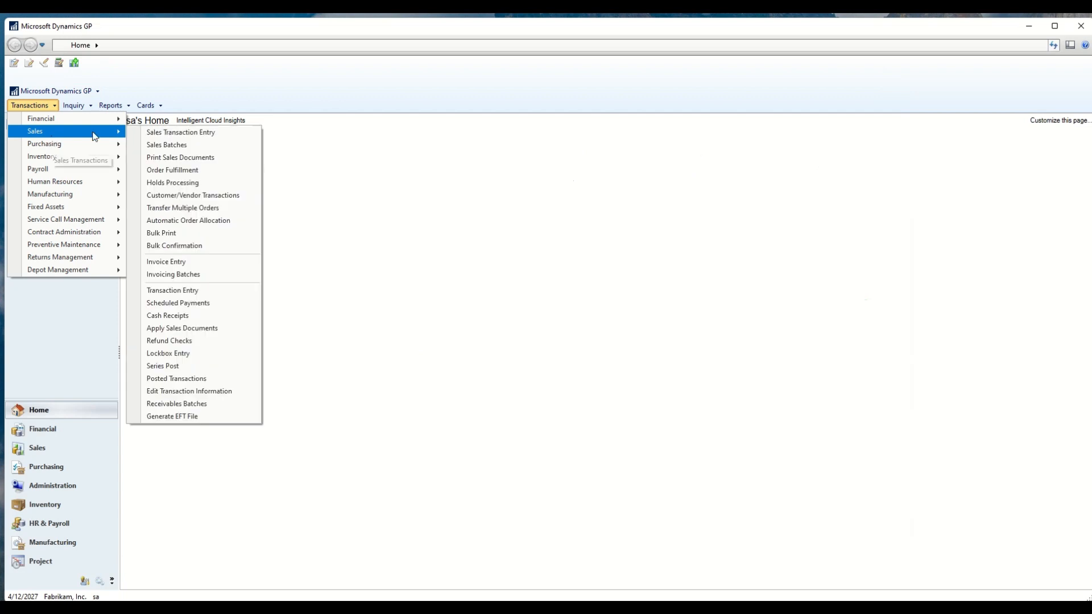
left_click(171, 133)
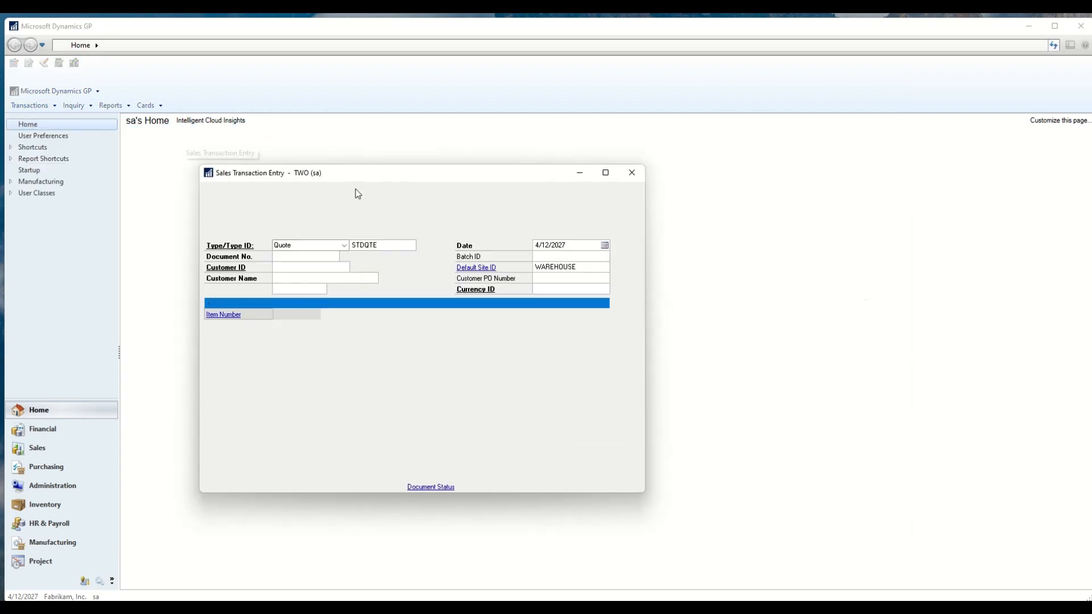
left_click(363, 202)
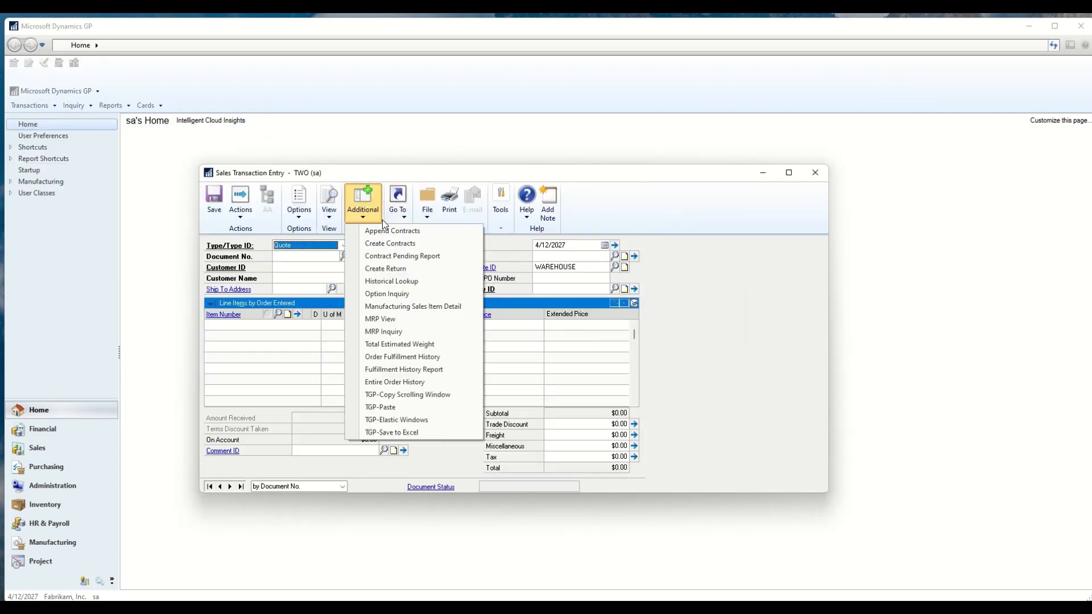
left_click(393, 409)
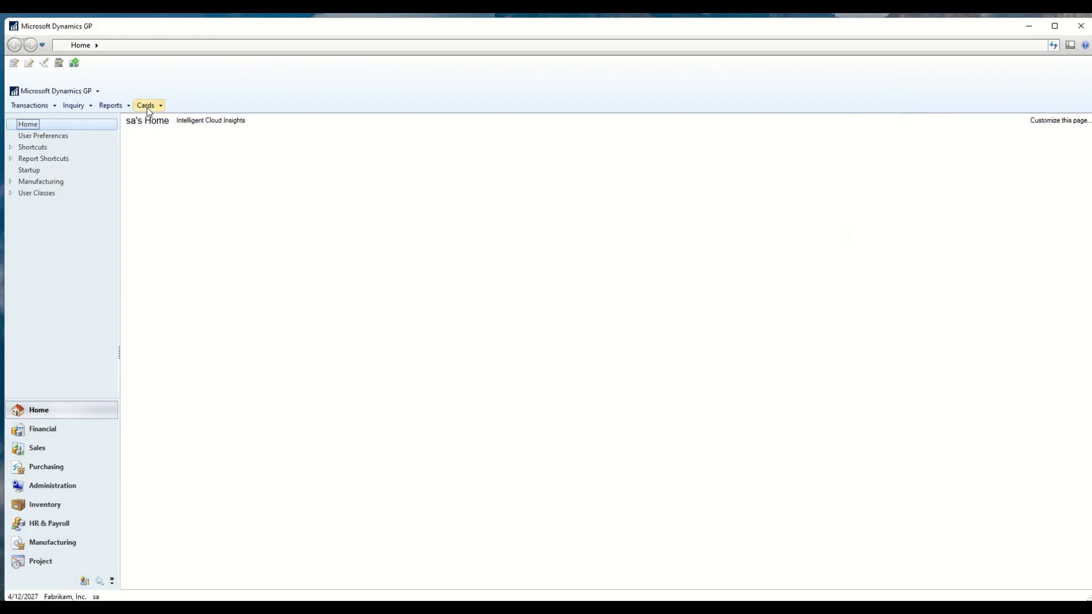
Open the inventory Item Maintenance window and display the first item record
left_click(147, 106)
mouse_move(171, 171)
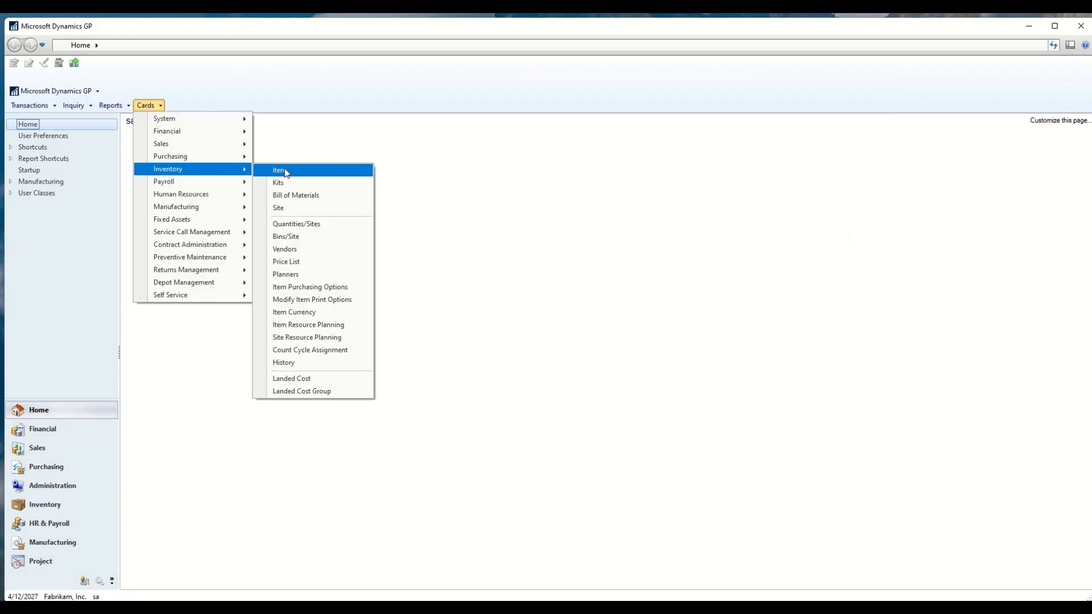
left_click(284, 171)
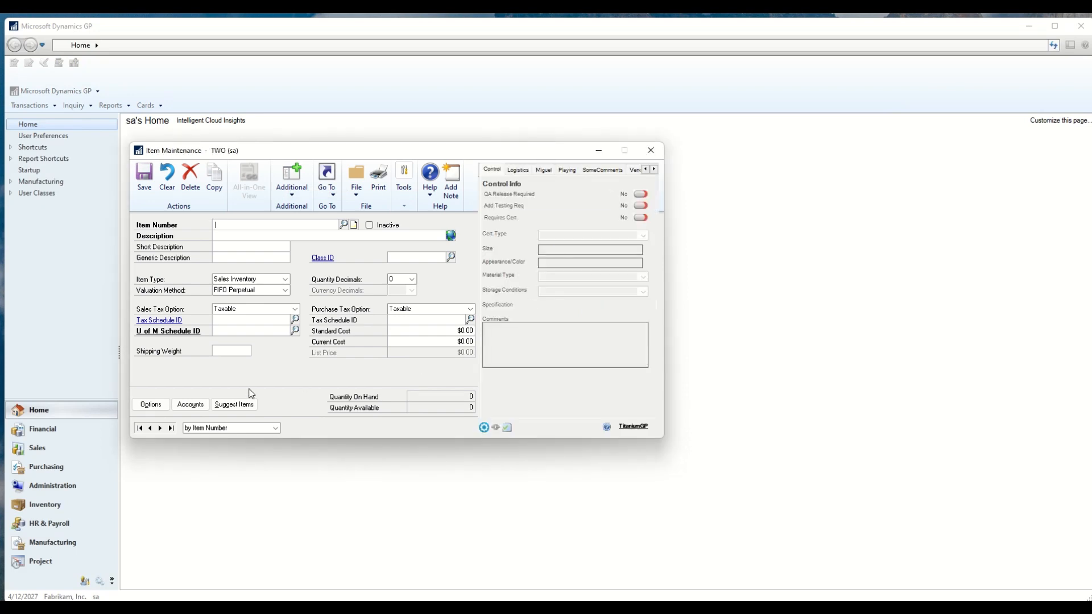
left_click(139, 428)
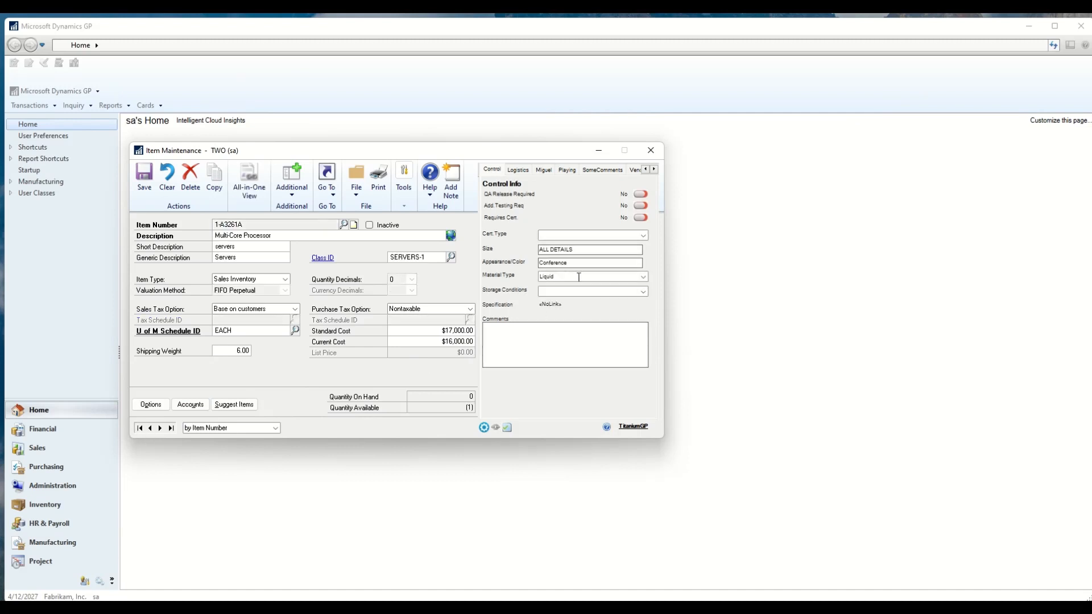
Review the available Material Type and Cert. Type choices in the item's Control Info
left_click(644, 277)
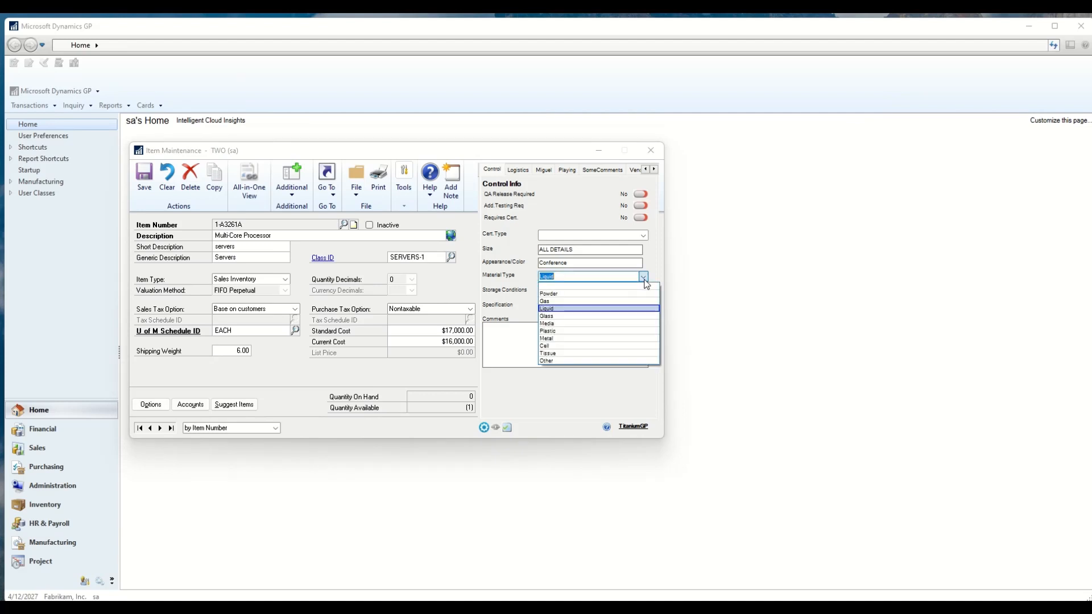
left_click(644, 278)
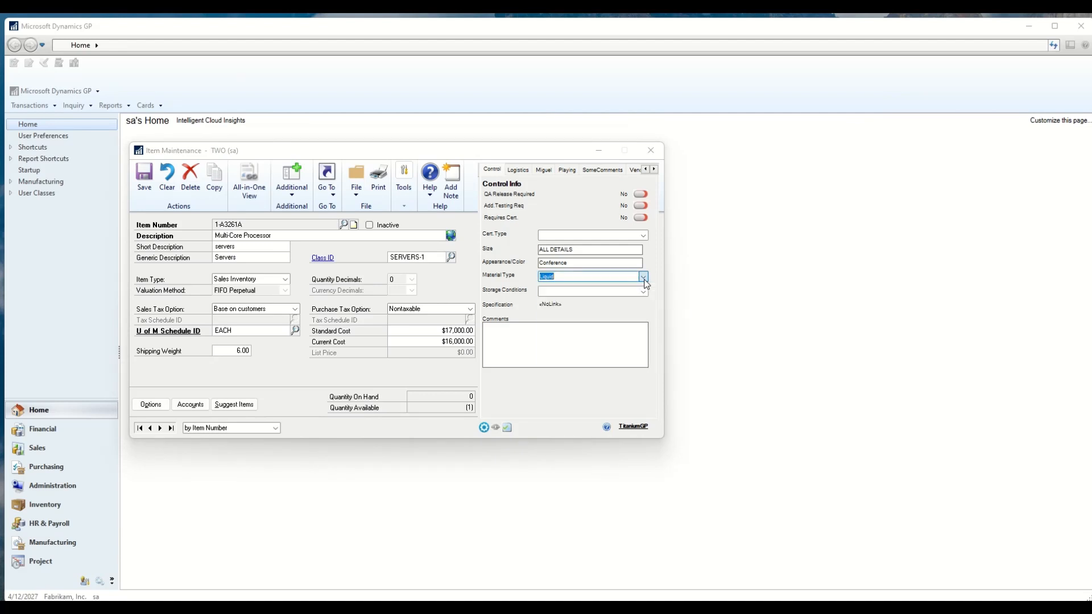
left_click(644, 236)
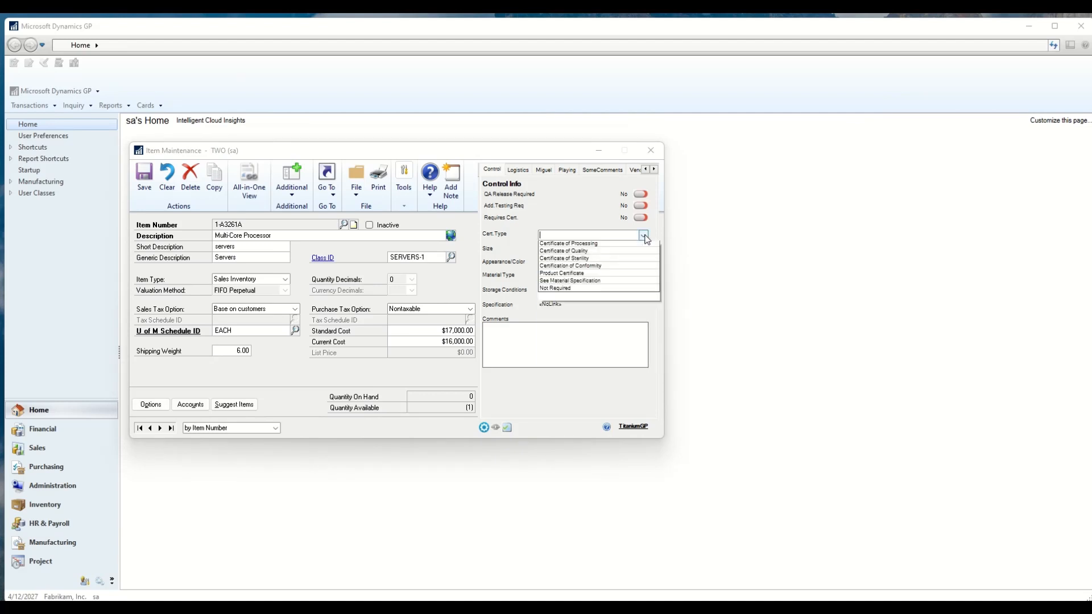
left_click(646, 237)
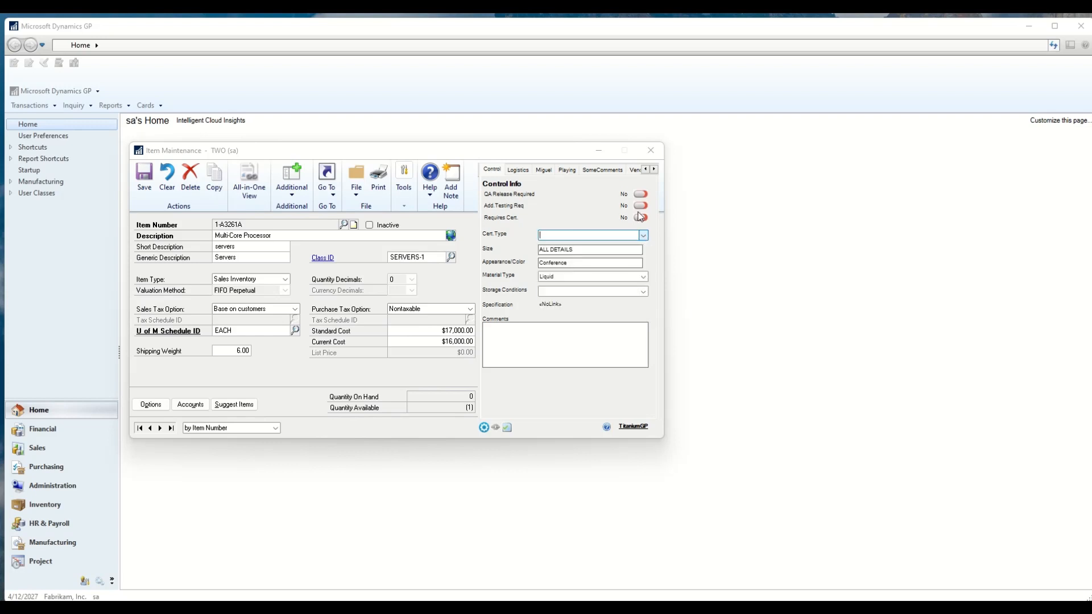
Toggle the item's Add Testing Req setting, view its Logistics fields and close Item Maintenance
left_click(641, 206)
left_click(515, 172)
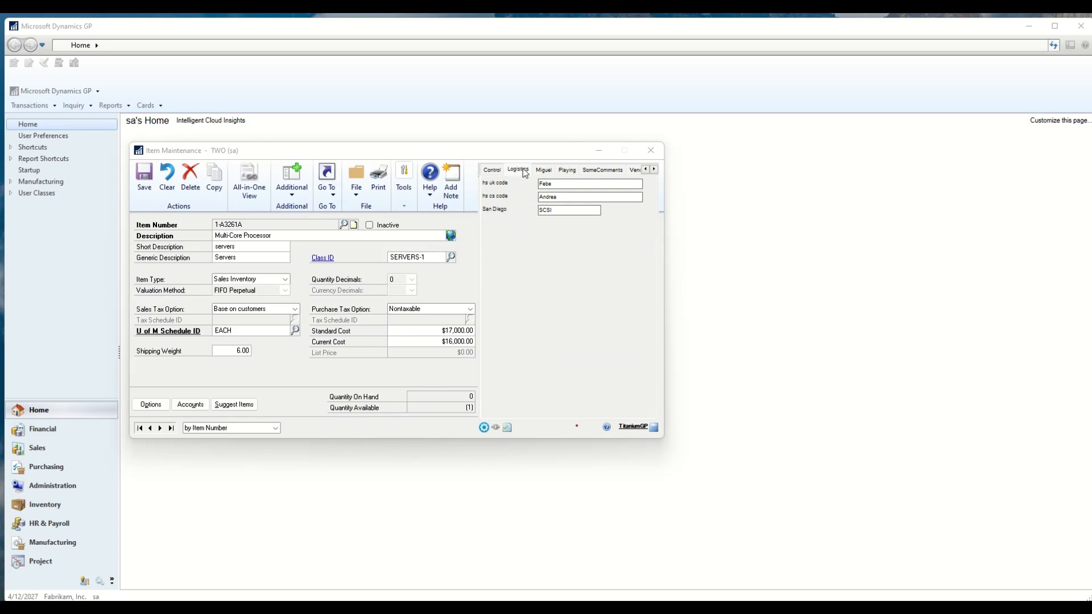
left_click(651, 150)
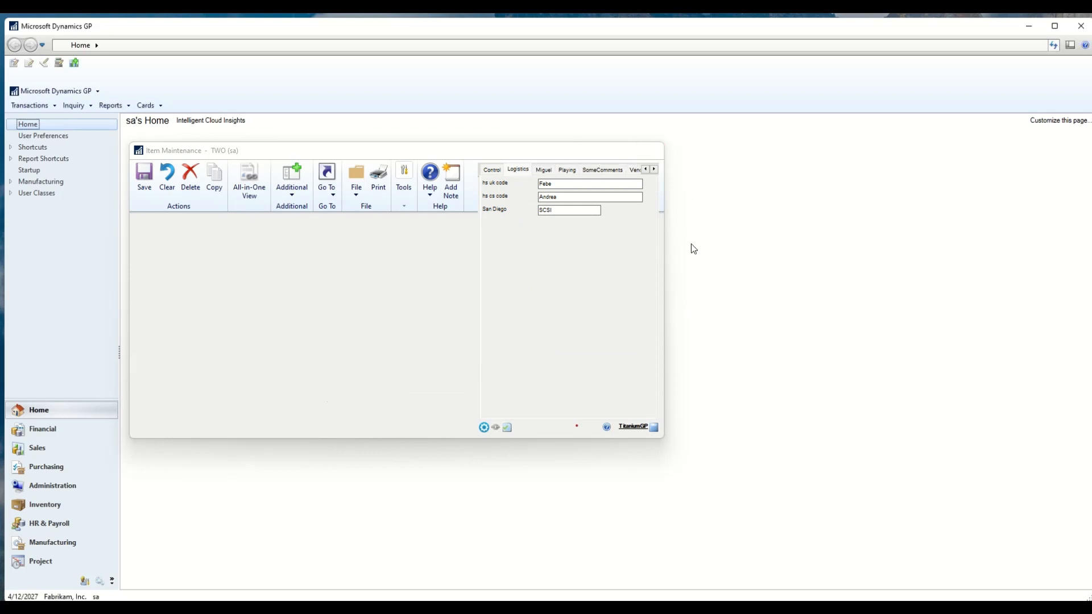
Open the Elastic Windows Designer from TGP-Control Desk and start a blank elastic window for Customer Maintenance in Sales
right_click(965, 607)
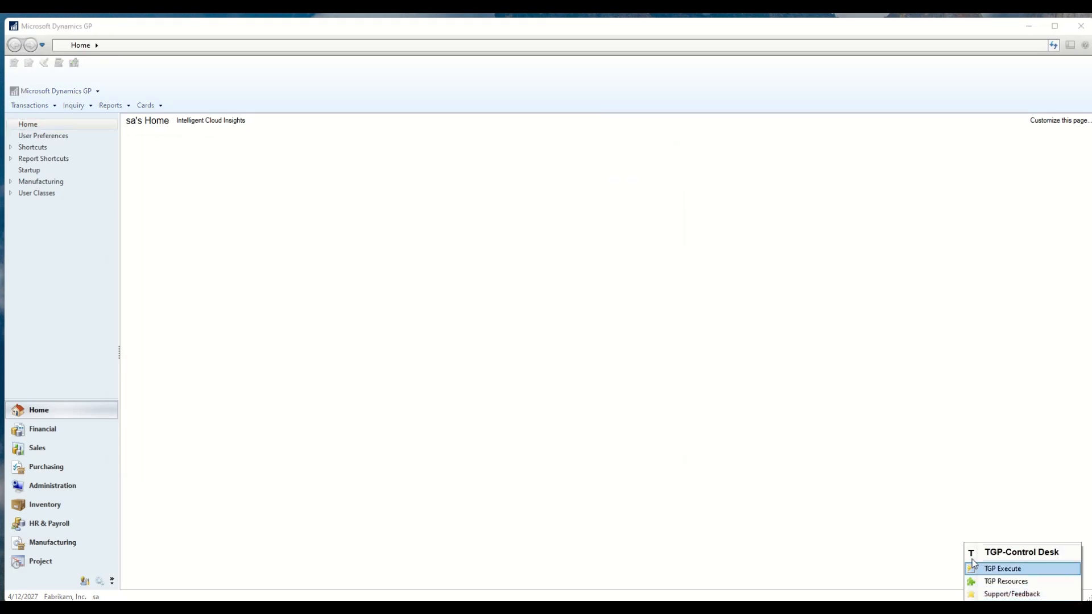
left_click(1018, 550)
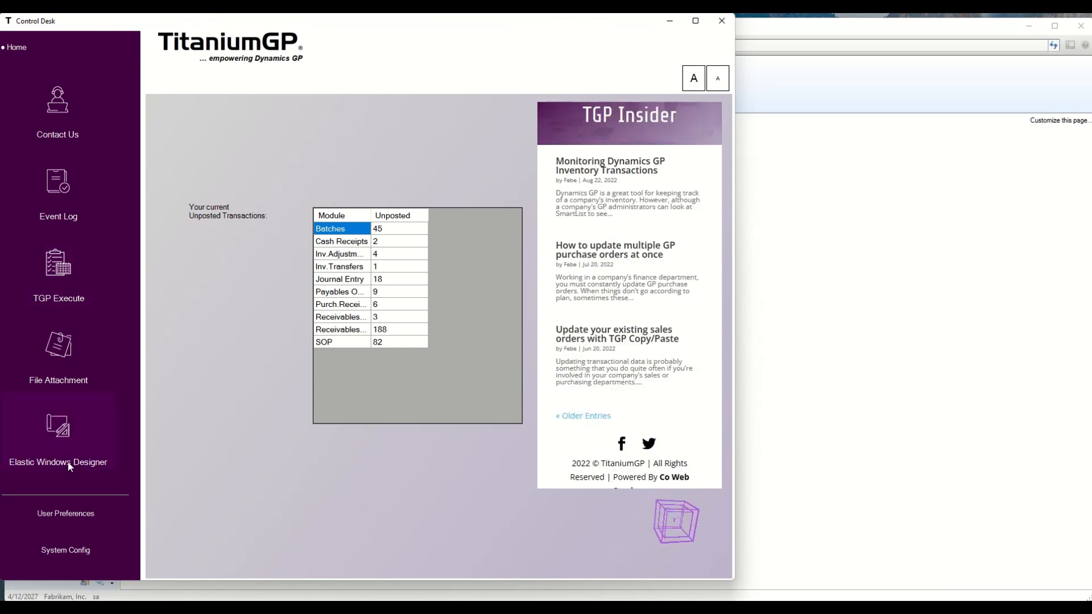
left_click(93, 413)
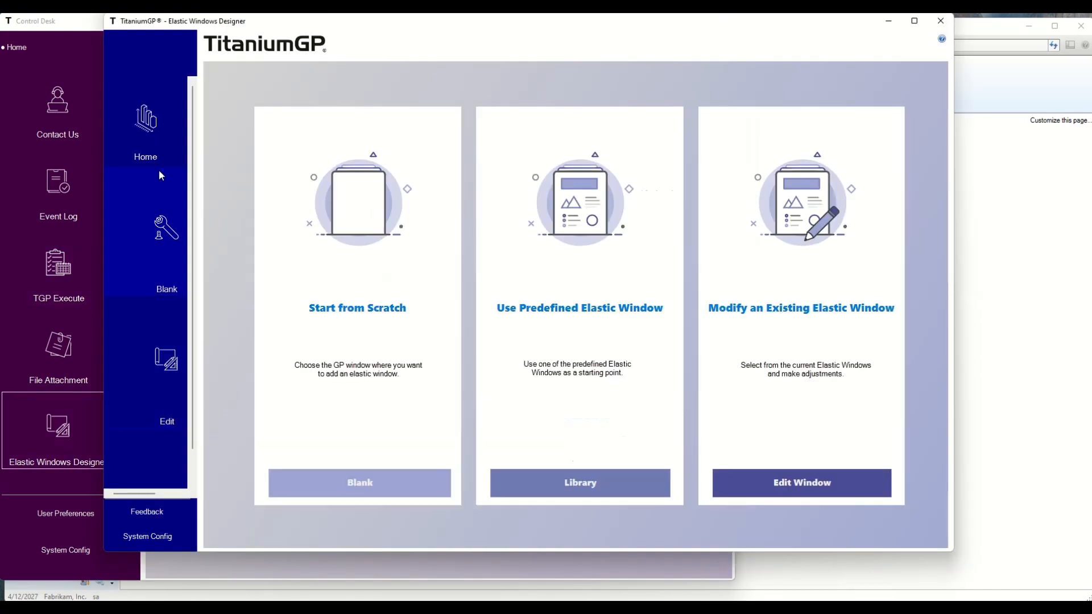
left_click(159, 170)
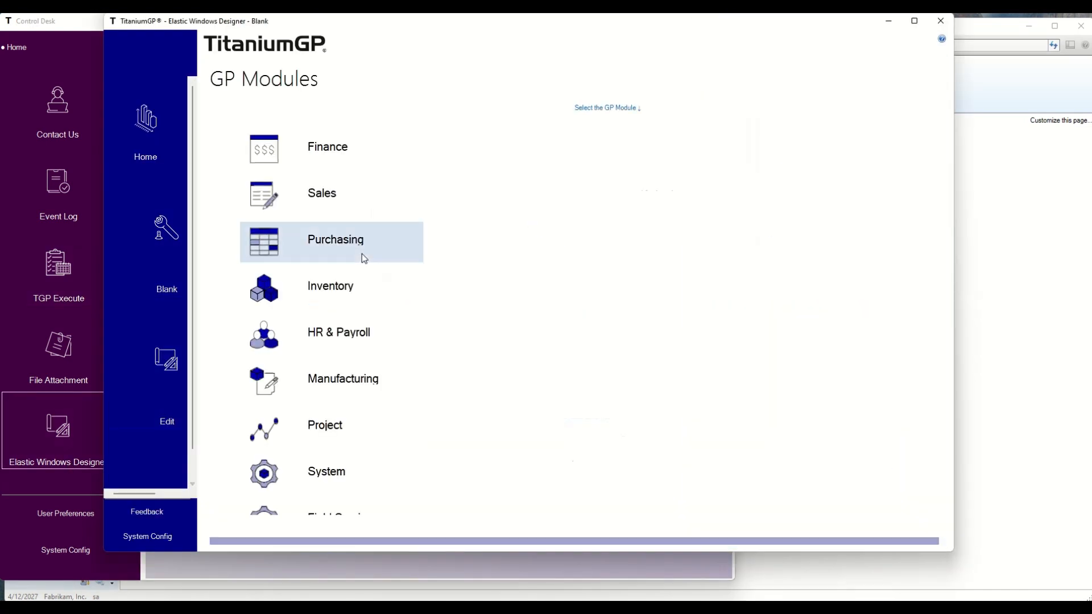
left_click(325, 205)
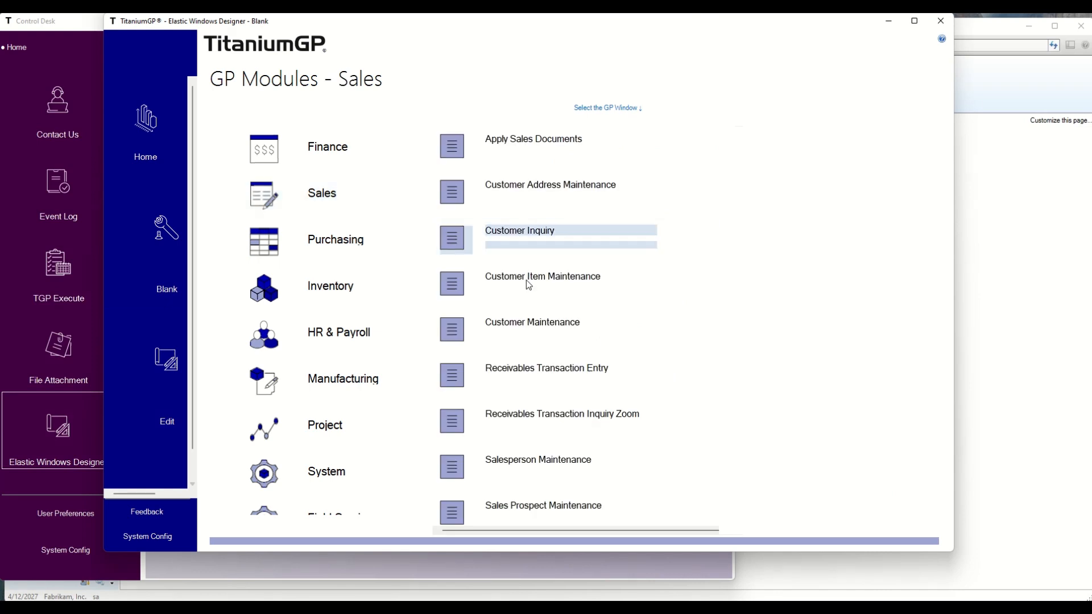
left_click(563, 311)
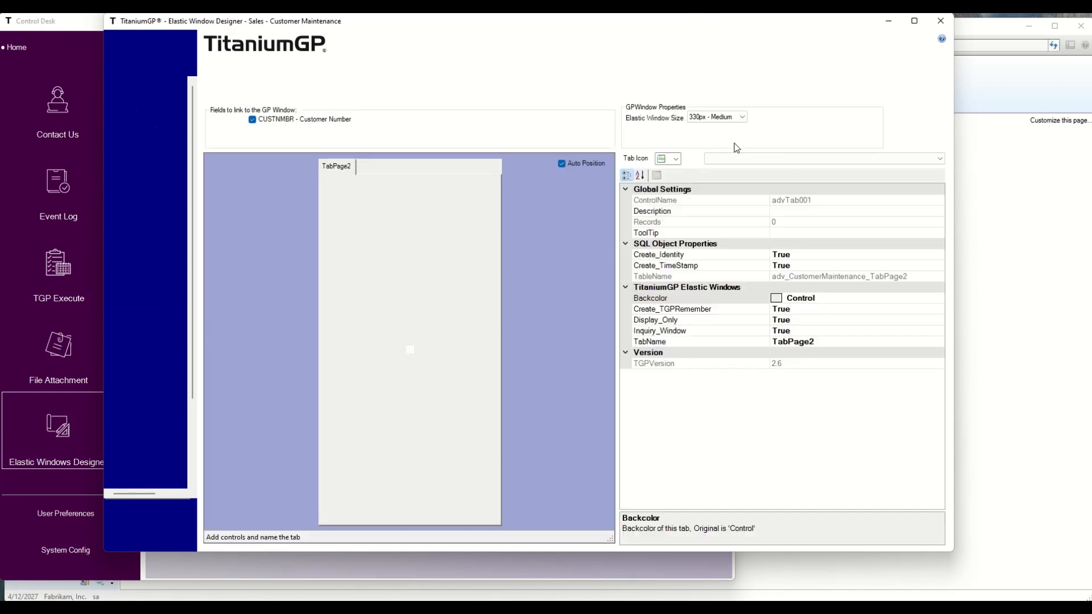
Add check box, date, comments, lookup and two text box fields to the Customer Maintenance elastic window, and close the designer
left_click(139, 205)
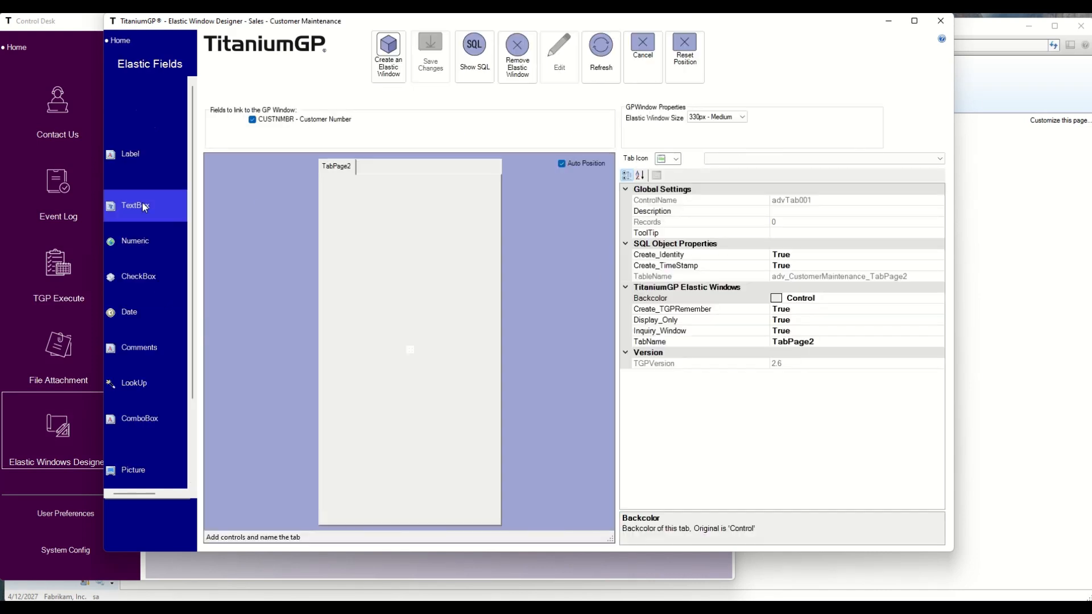
left_click(146, 278)
left_click(138, 318)
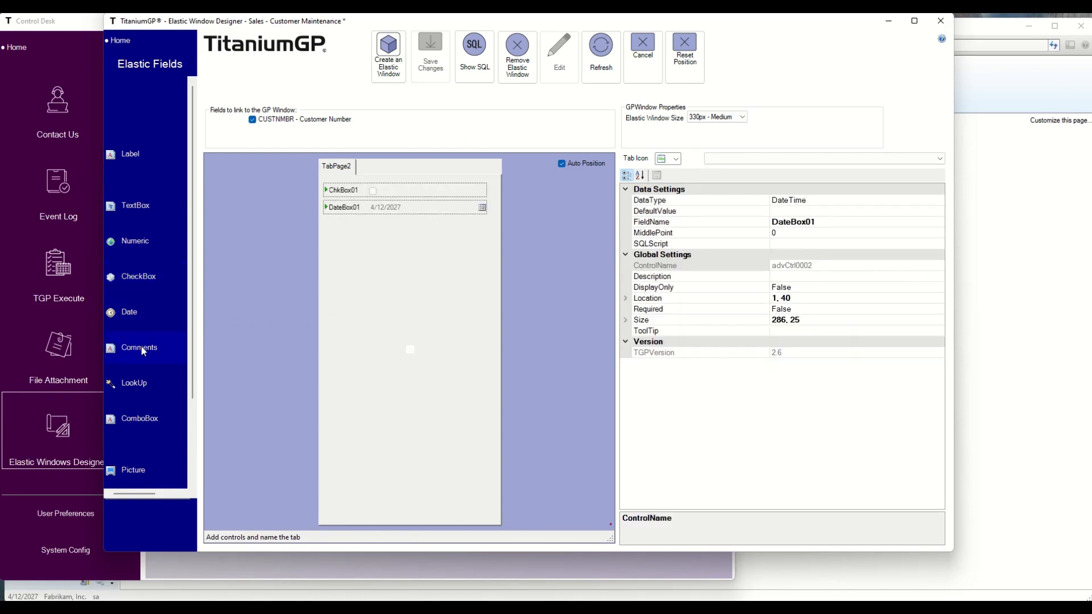
left_click(141, 346)
left_click(141, 387)
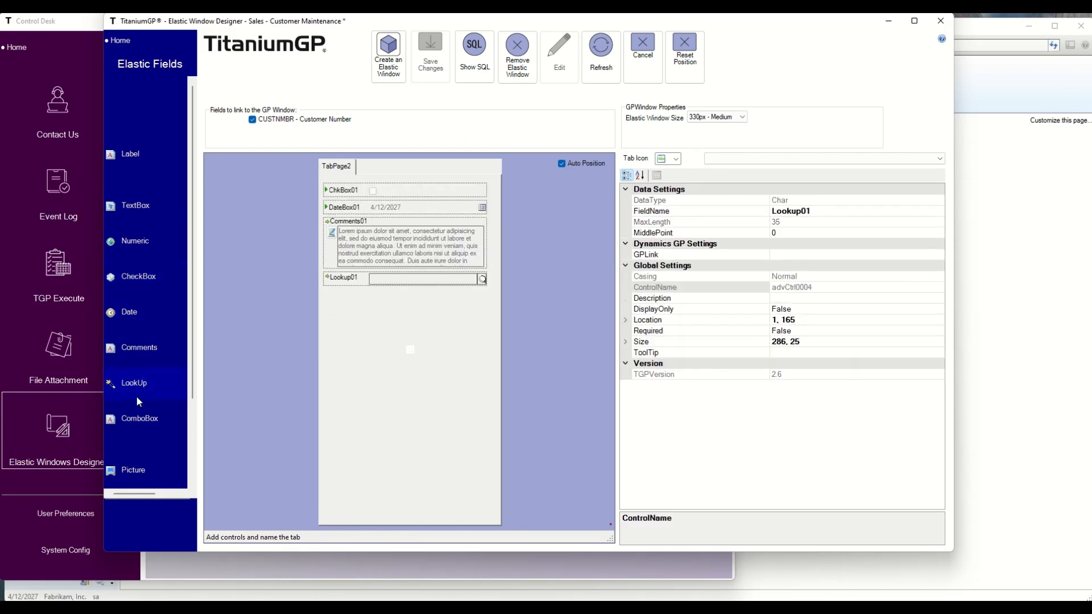
left_click(137, 211)
left_click(137, 211)
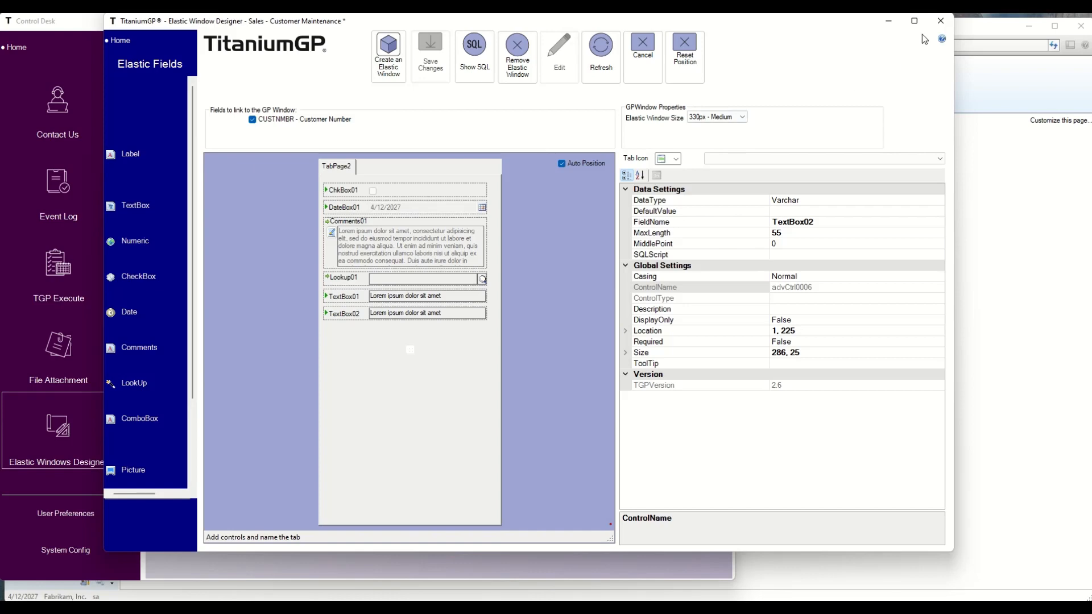
left_click(942, 21)
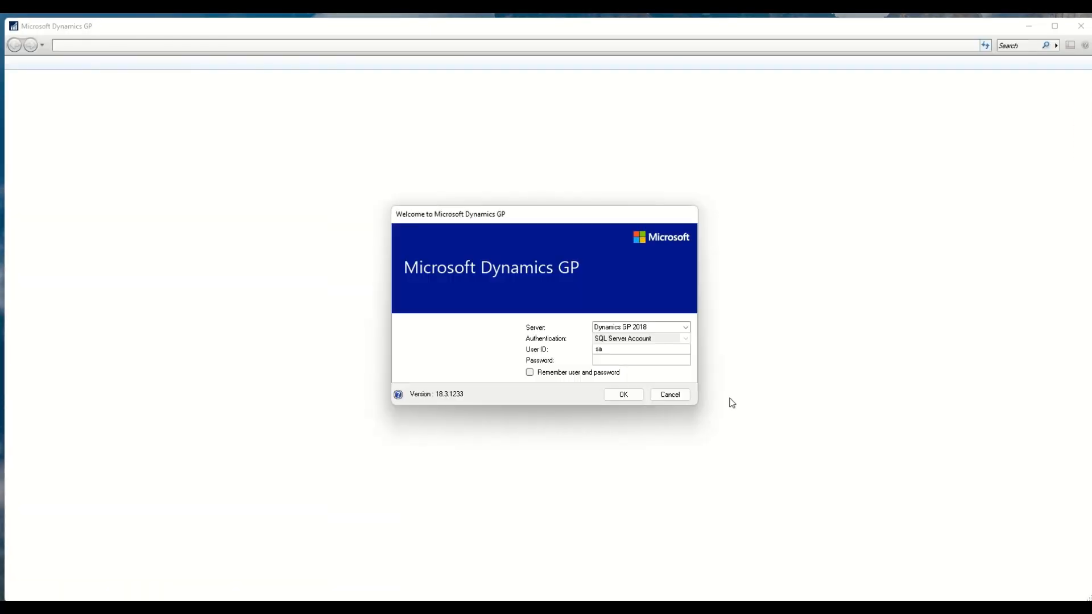
Sign in to Dynamics GP again with the account password and dismiss the sample company notice
left_click(641, 361)
type("•")
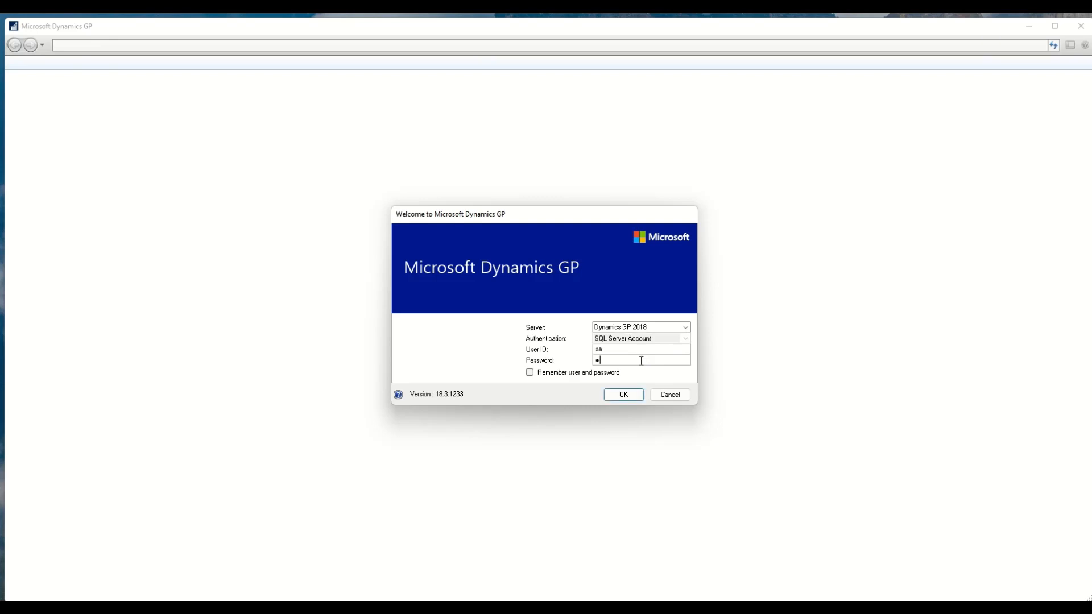
type("•••••••••")
key("Return")
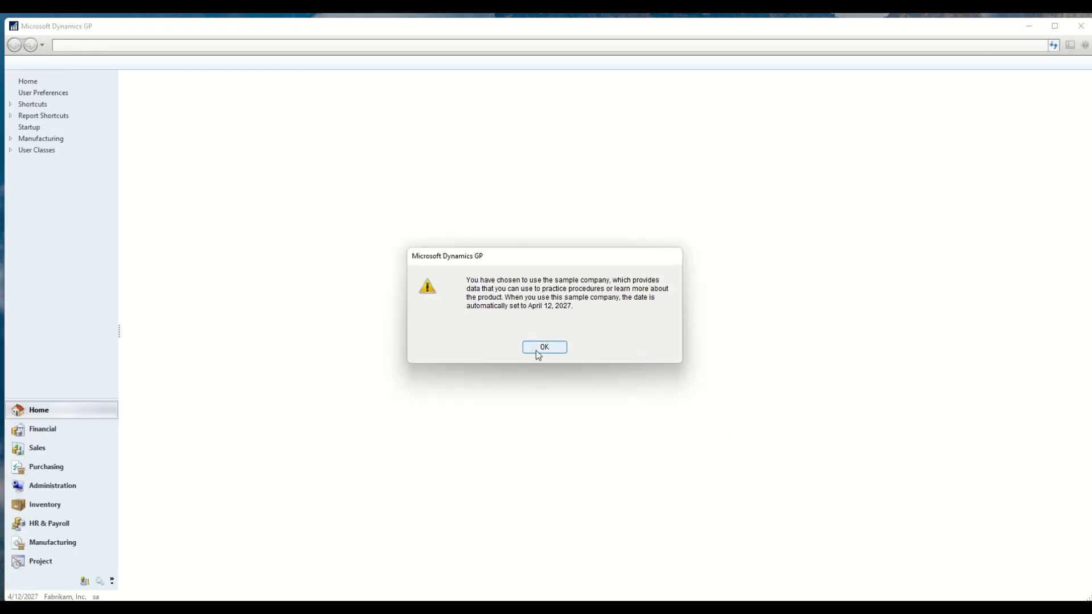
left_click(539, 349)
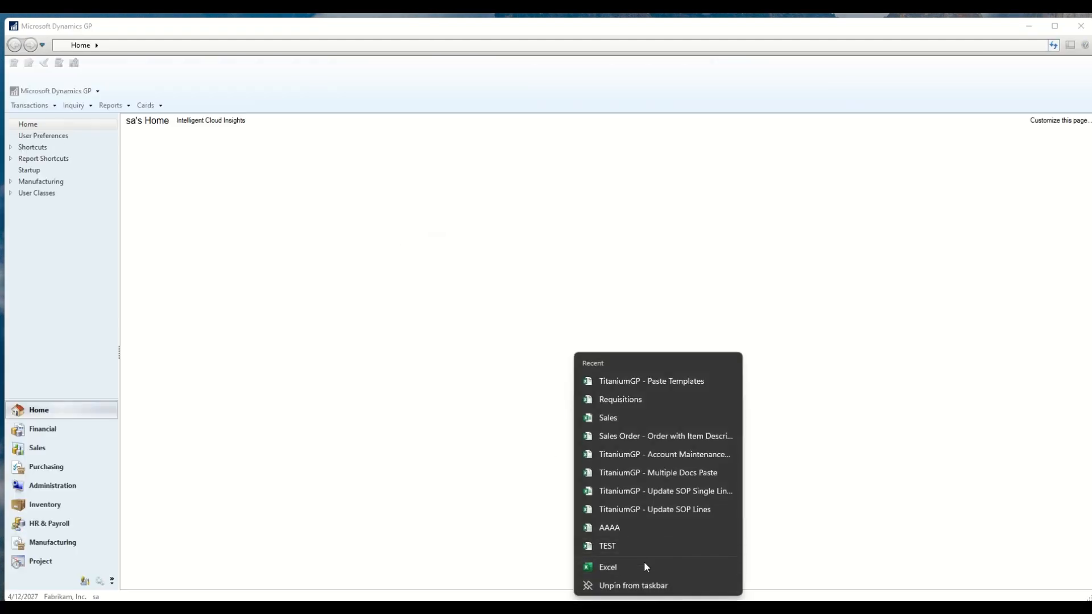
Open a maximized blank workbook in Excel and display the TGP+ add-in commands
left_click(643, 564)
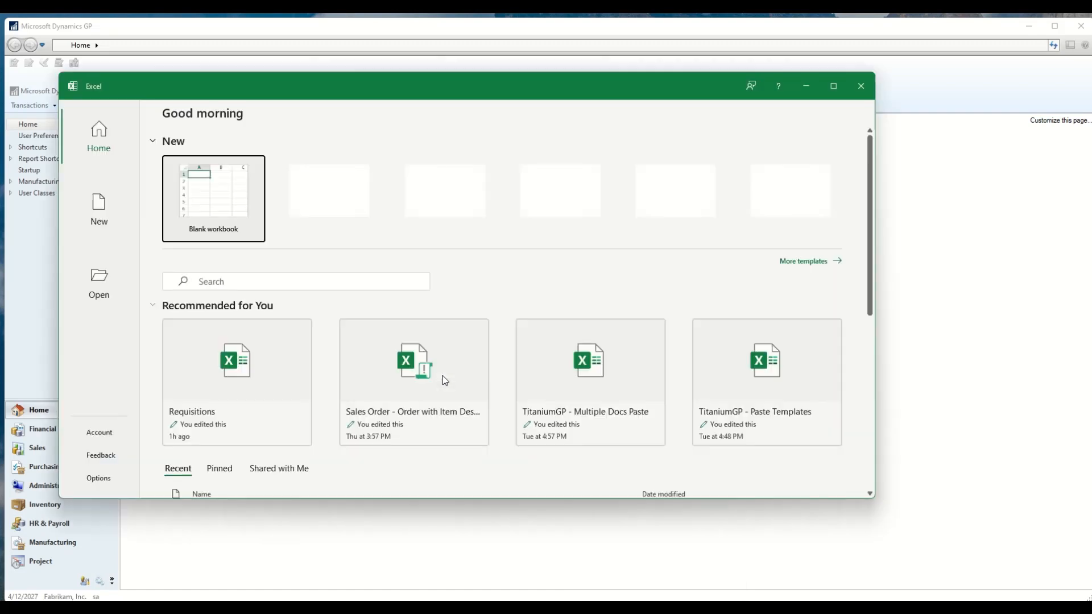
left_click(217, 185)
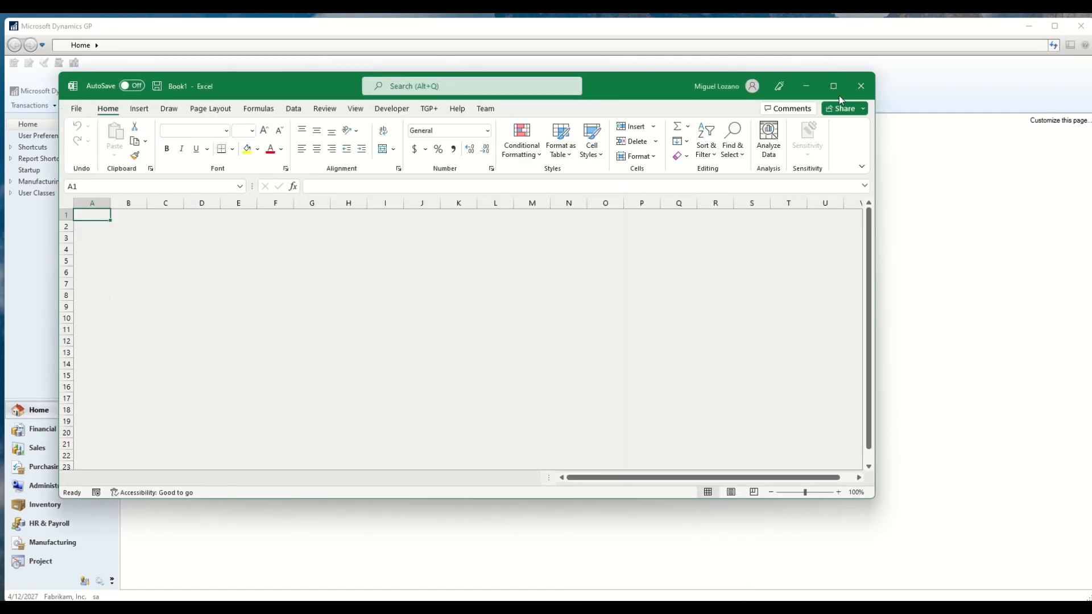
left_click(834, 87)
left_click(364, 48)
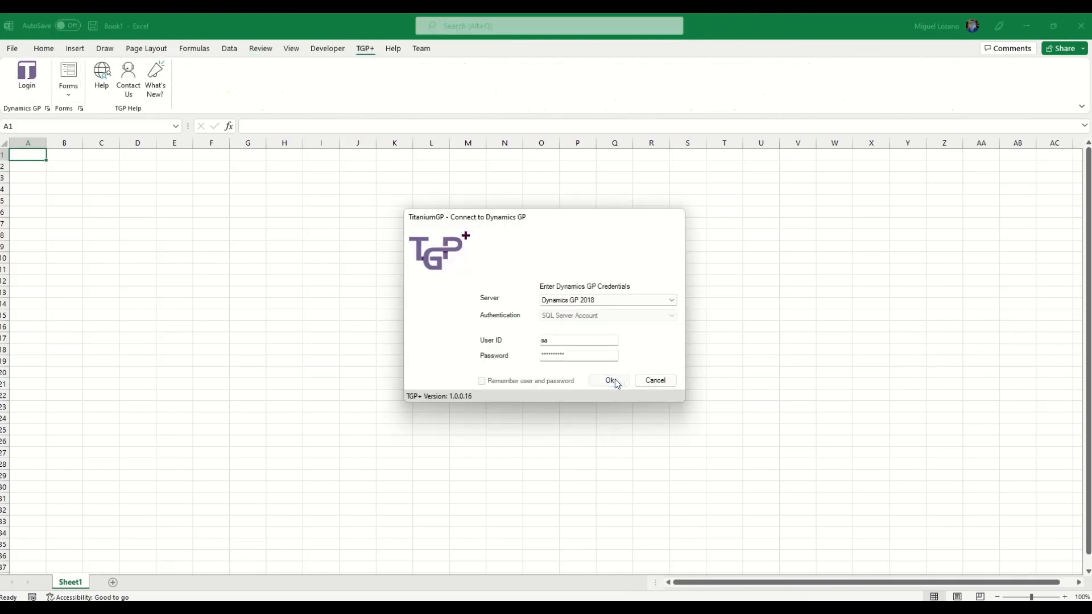
Connect the TGP+ add-in to Dynamics GP with the entered credentials and open the SmarterList pane
left_click(612, 381)
left_click(612, 380)
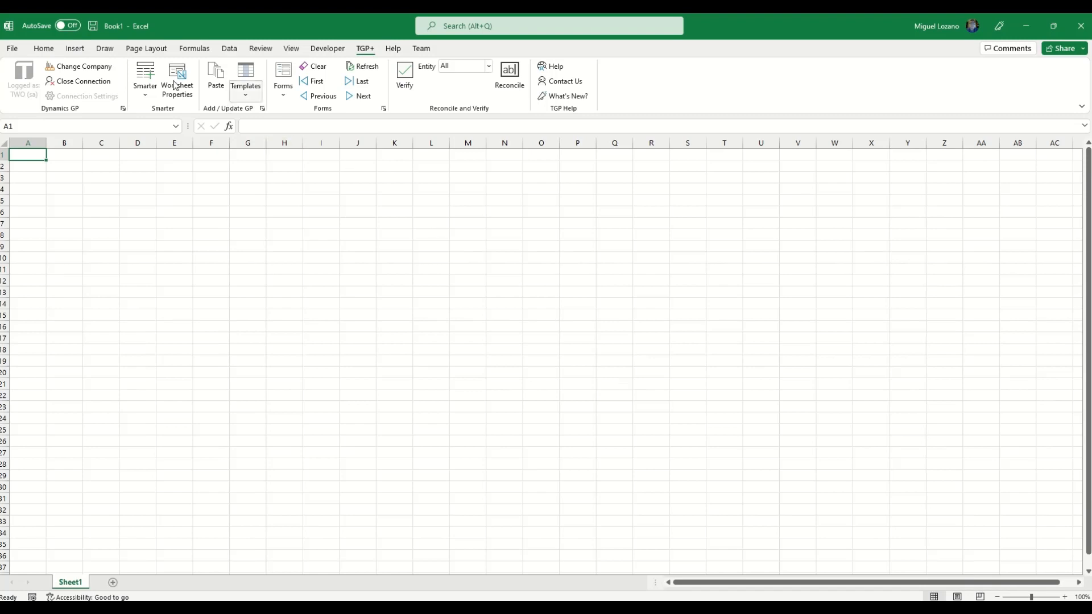
left_click(143, 76)
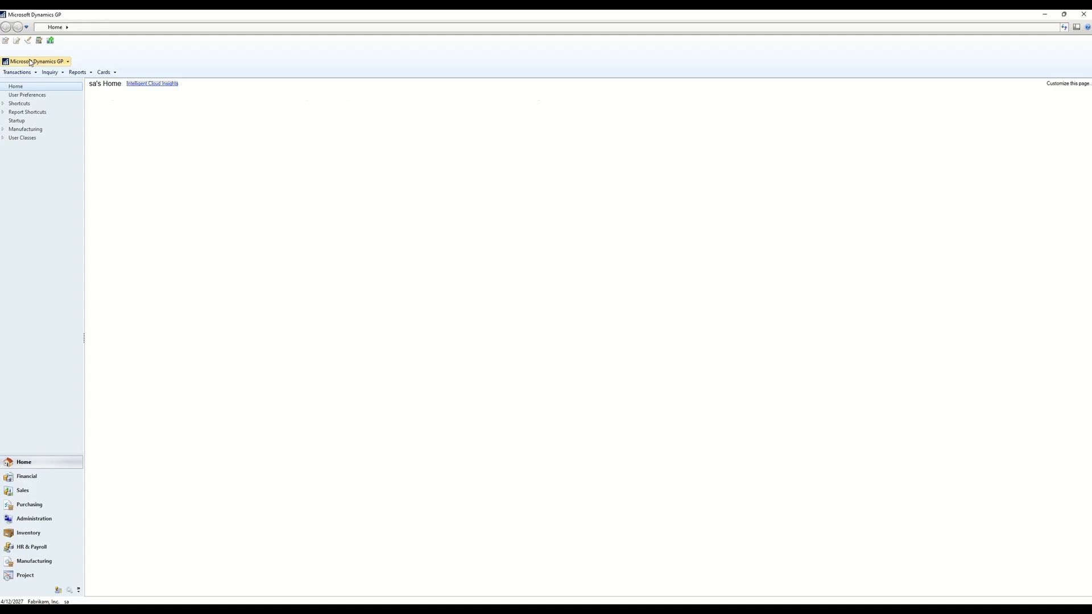
Switch to Dynamics GP, open SmartList beside the Excel window, and run the Inventory Purchase Receipts list
left_click(31, 62)
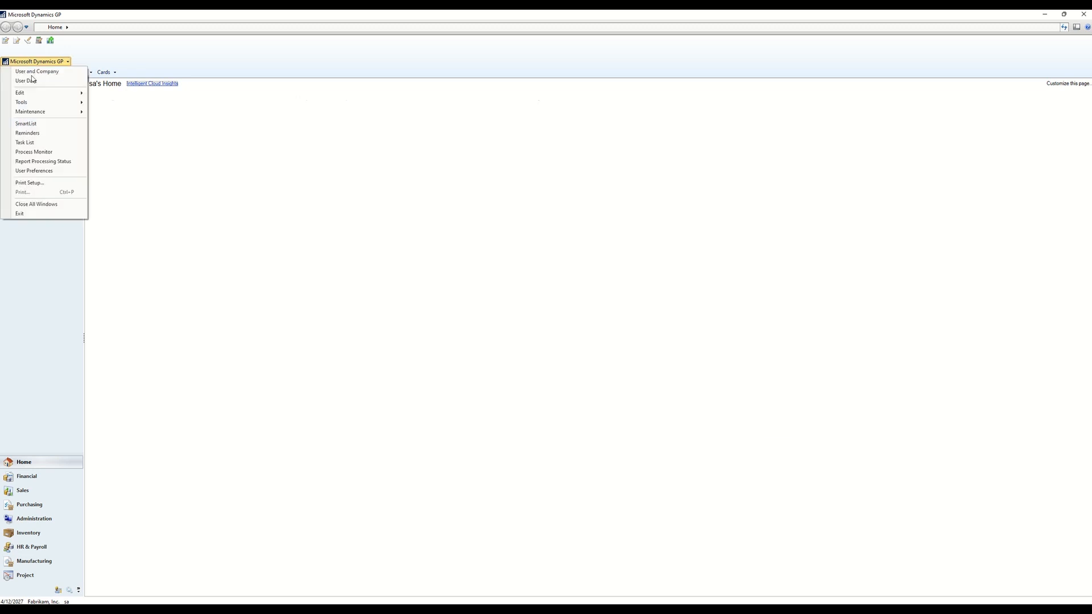
left_click(37, 121)
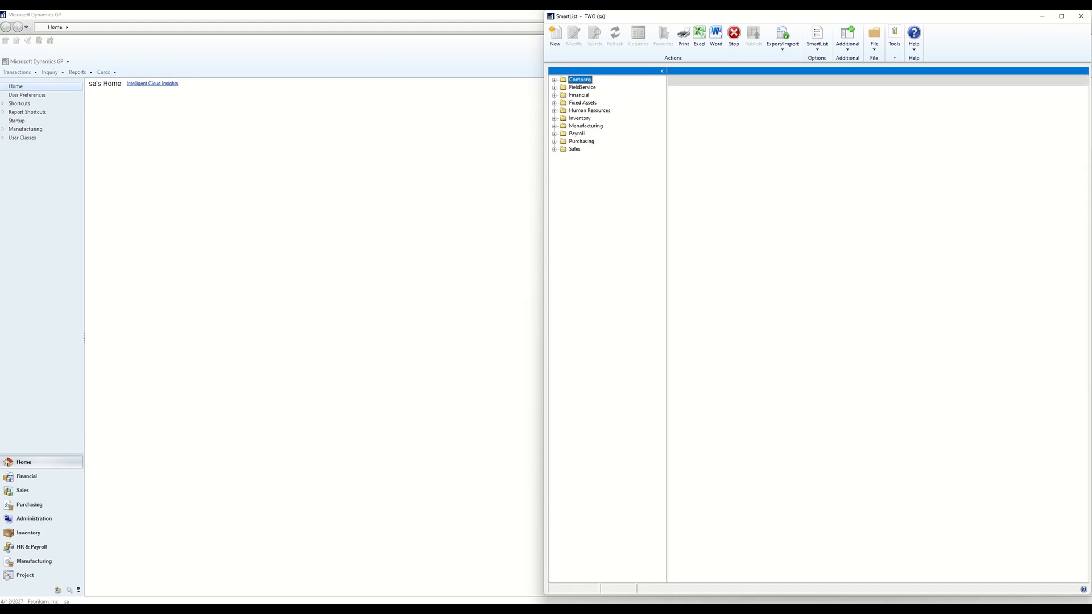
left_click(489, 610)
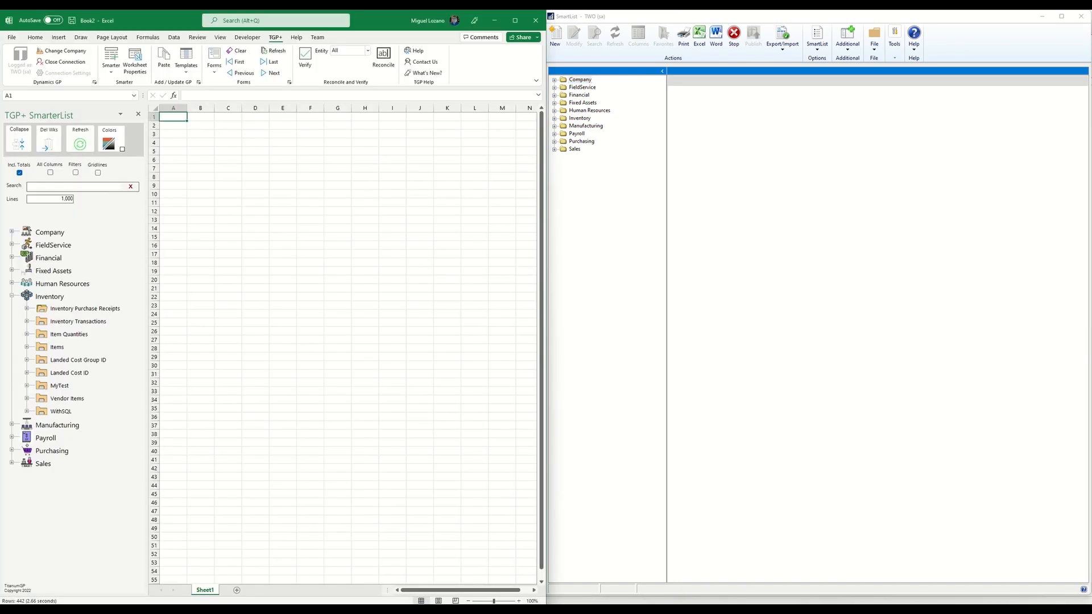
left_click(555, 118)
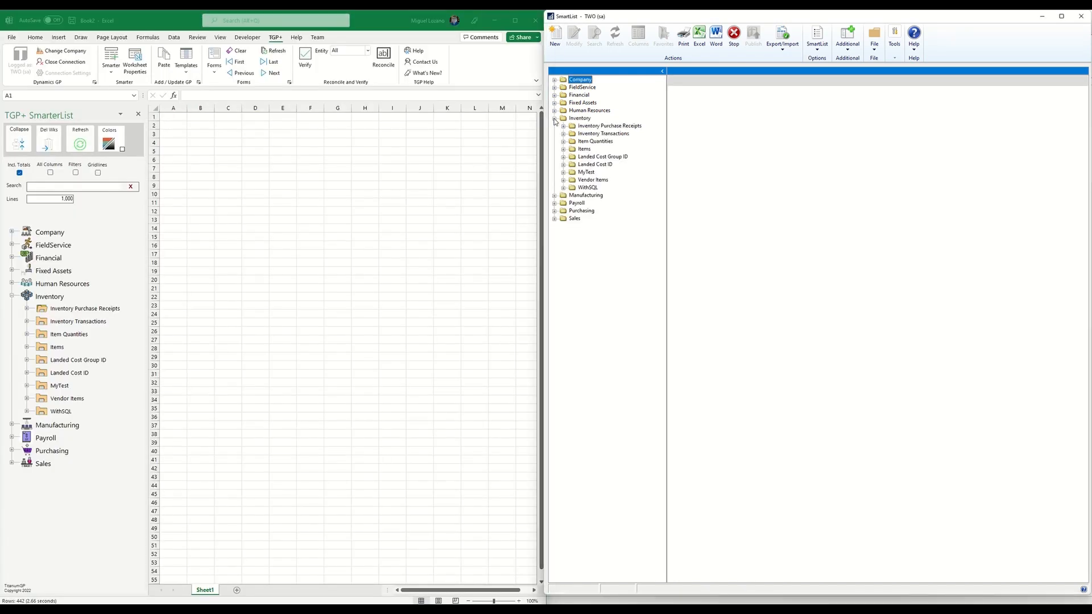
left_click(607, 126)
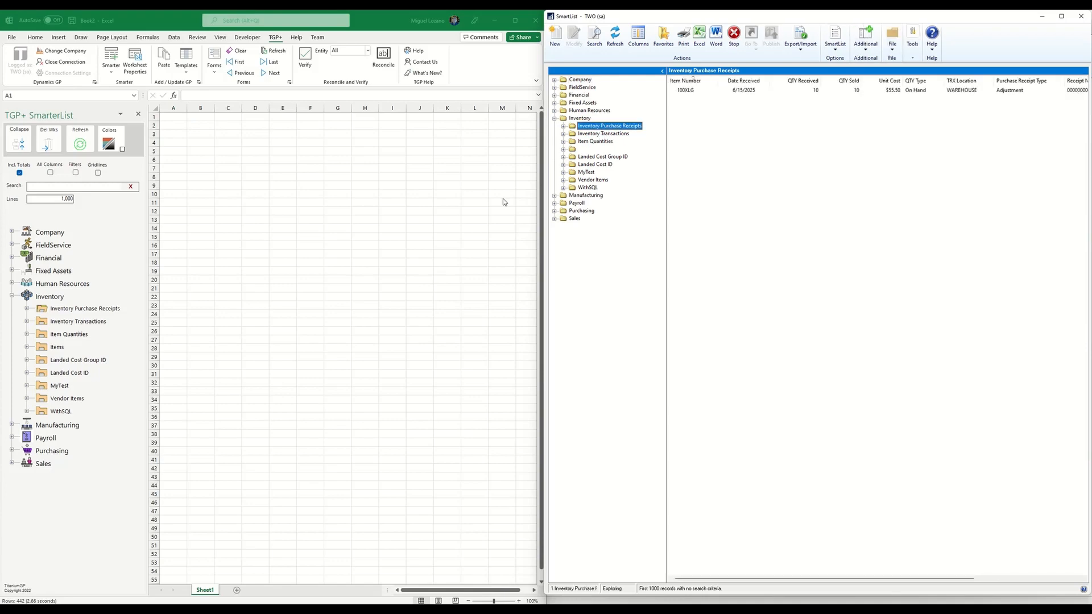
Load Inventory Purchase Receipts from TGP+ SmarterList into the Excel workbook and maximize the Excel window
double_click(111, 311)
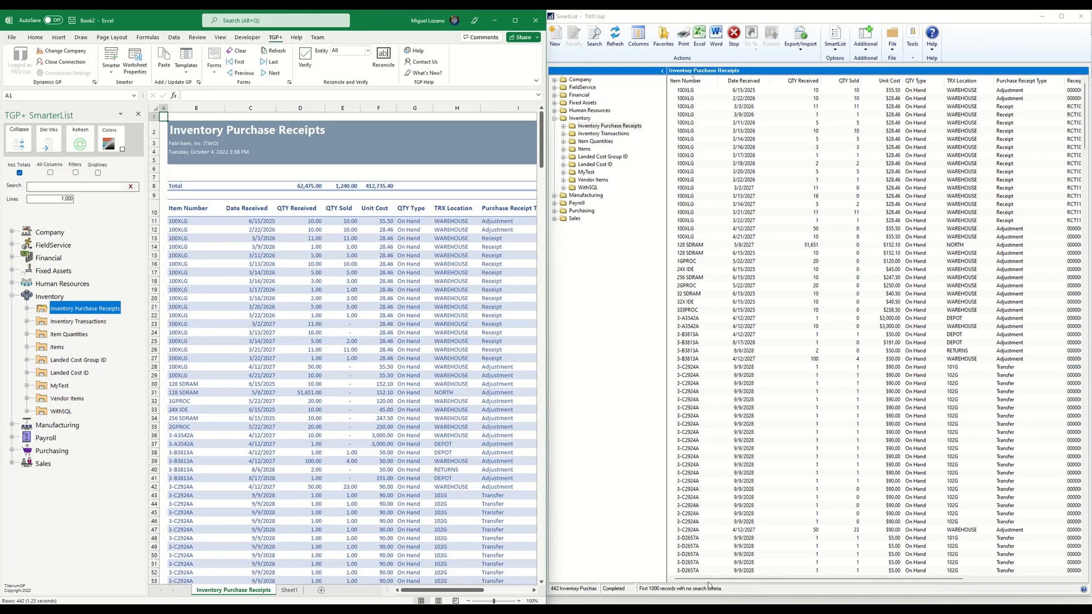
left_click(793, 610)
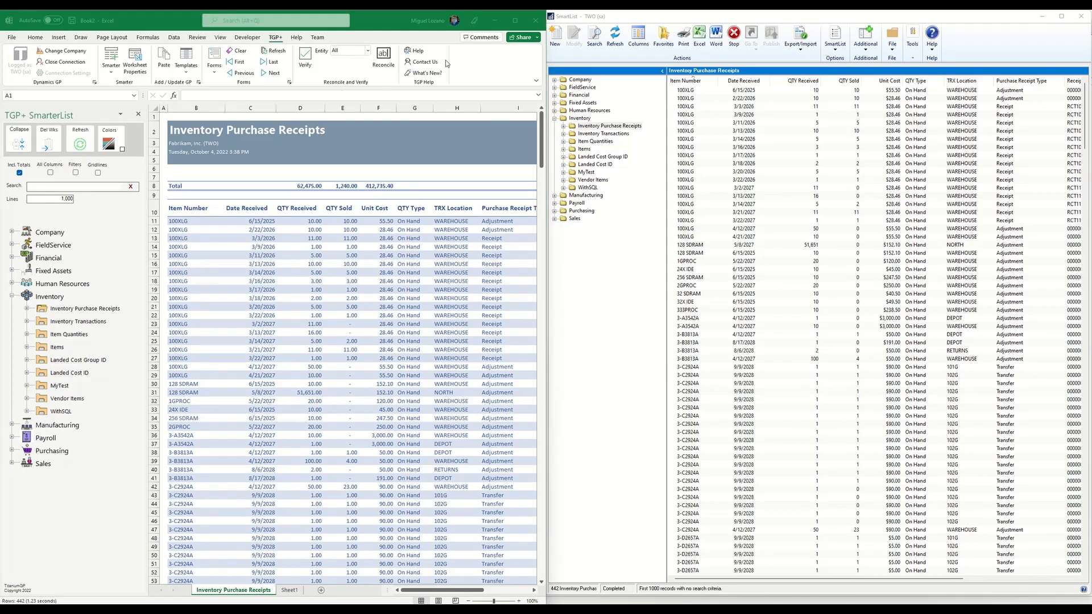
left_click(515, 21)
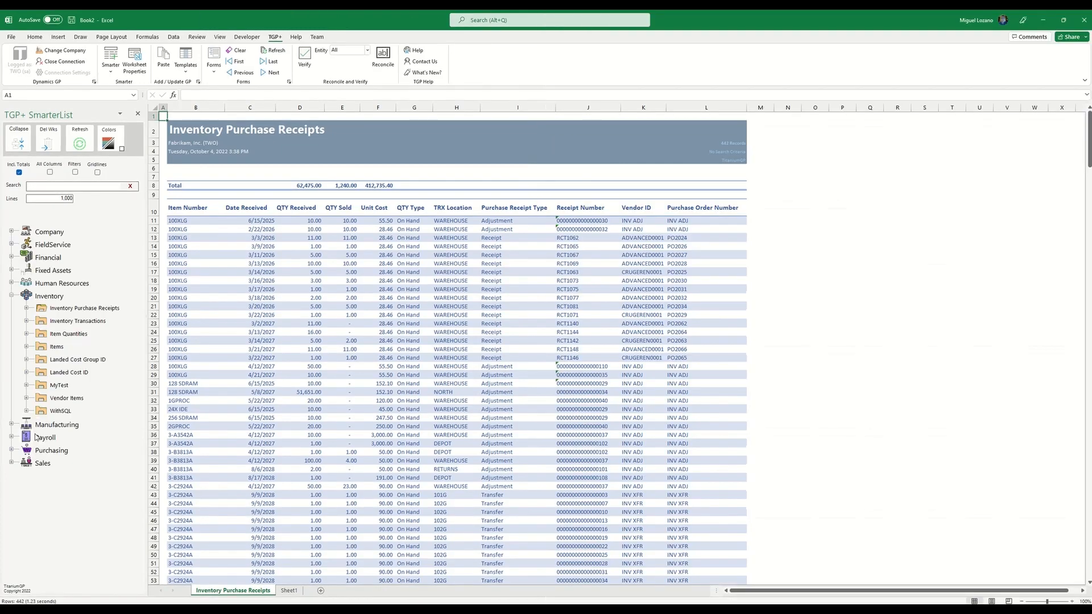
Collapse the Inventory group in SmarterList and load the Purchase Orders list from Purchasing into the workbook
left_click(11, 296)
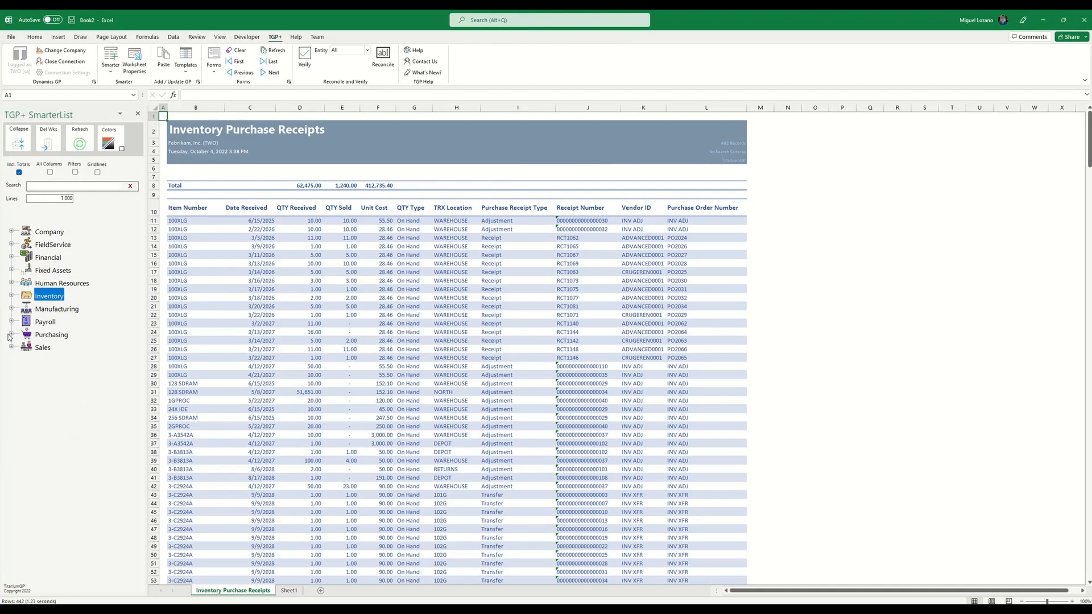
left_click(12, 335)
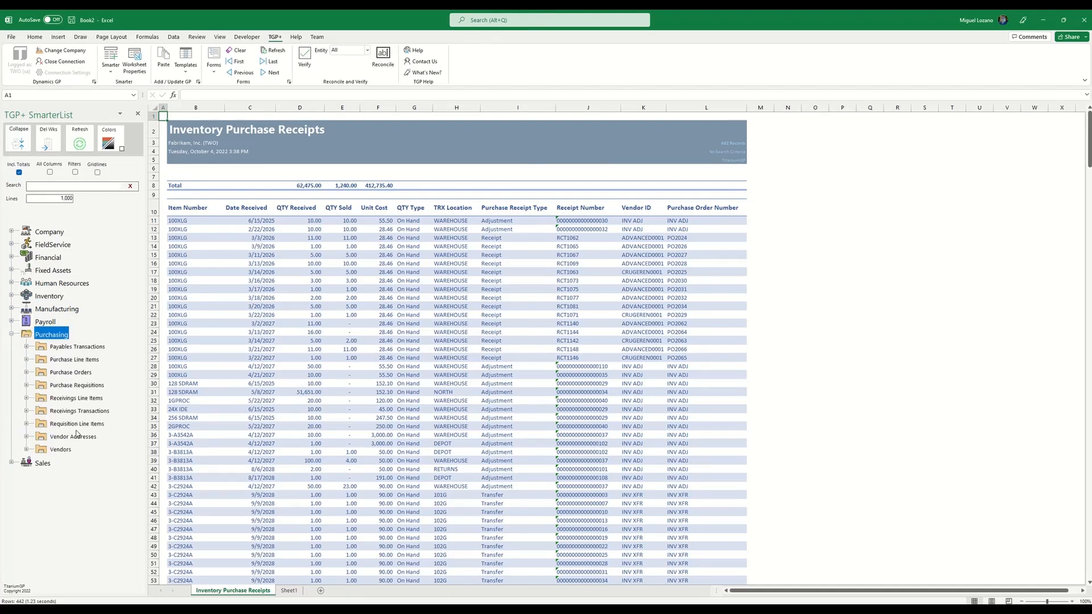
double_click(74, 373)
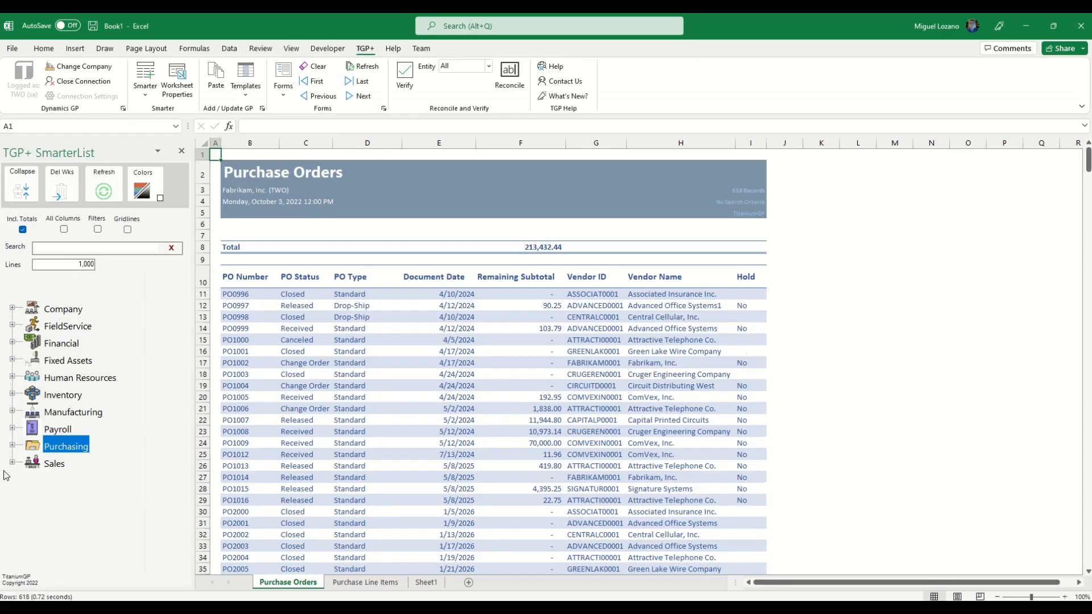
Load the Ready to Ship list from Sales Transactions in the SmarterList Sales group into a worksheet
left_click(12, 463)
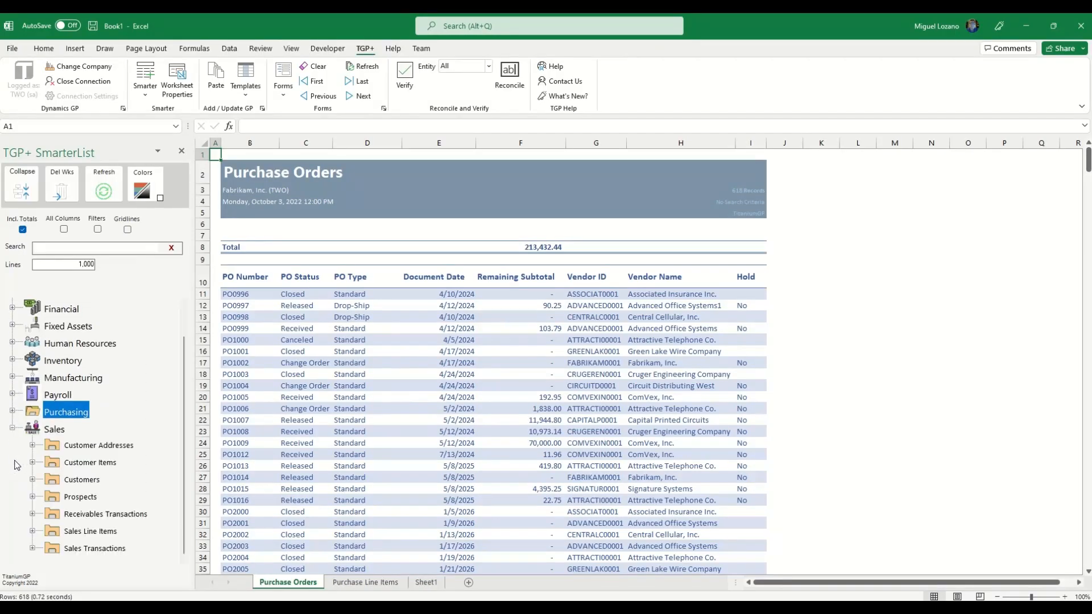
left_click(32, 549)
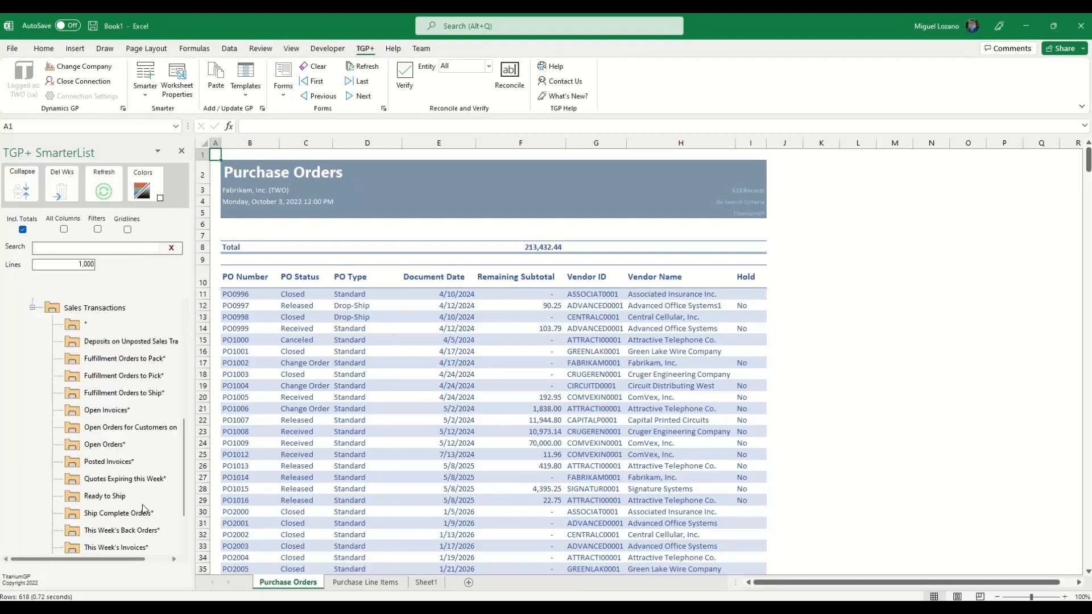
left_click(100, 497)
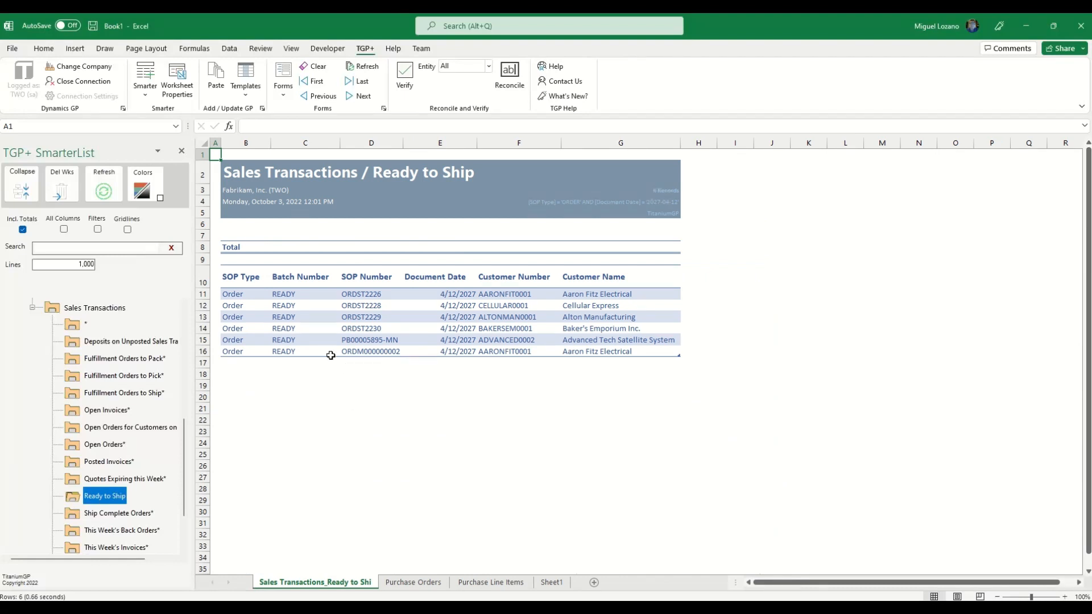
Open the TGP+ Copy/Paste pane for the Ready to Ship table, choose the Sales Transactions type, and add an Action column
left_click(373, 312)
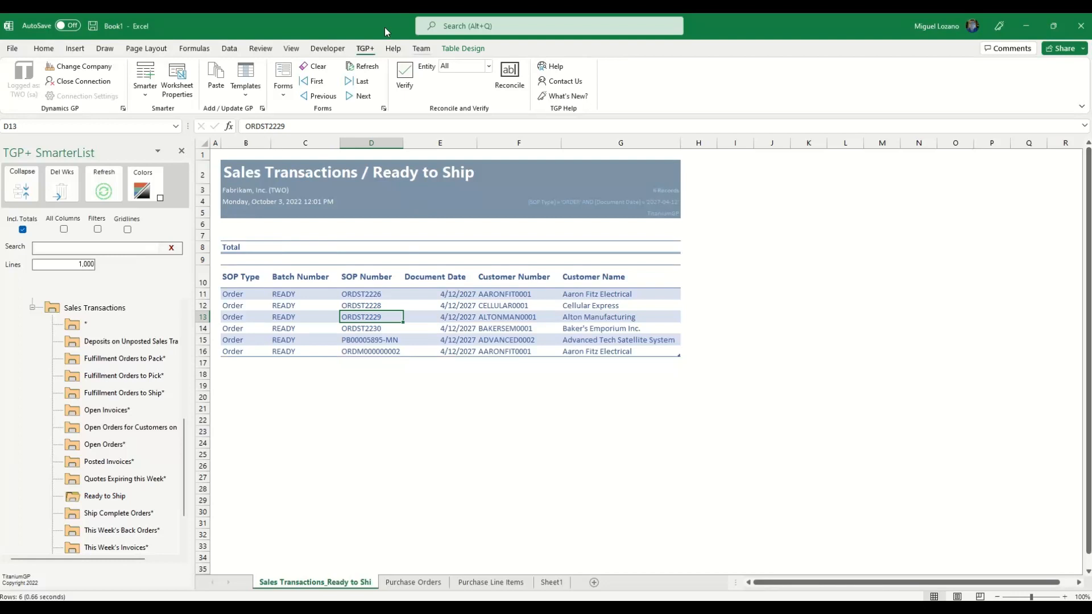
left_click(217, 74)
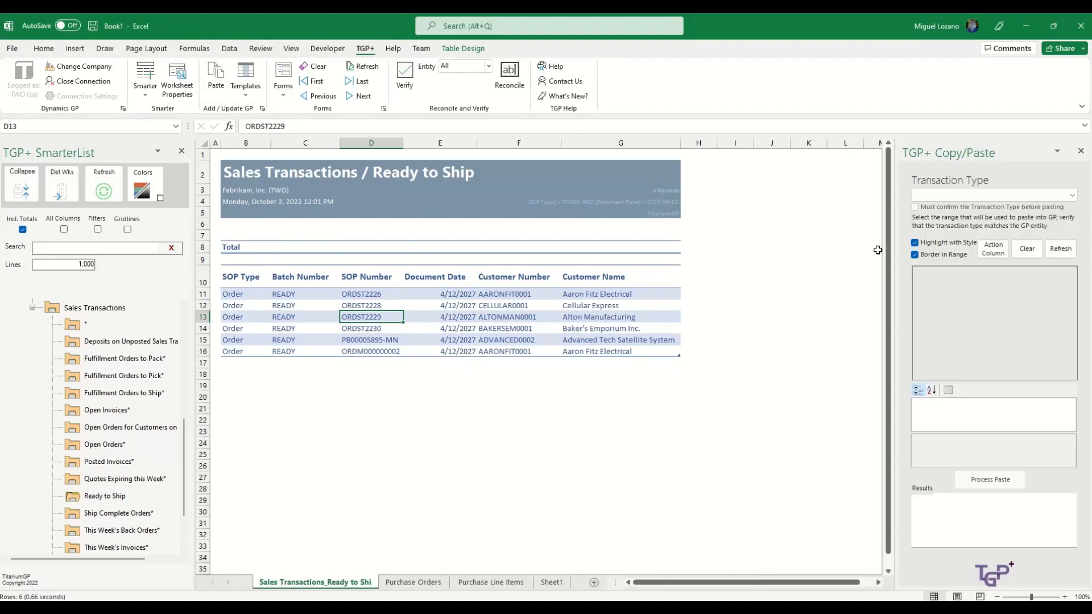
left_click(1043, 196)
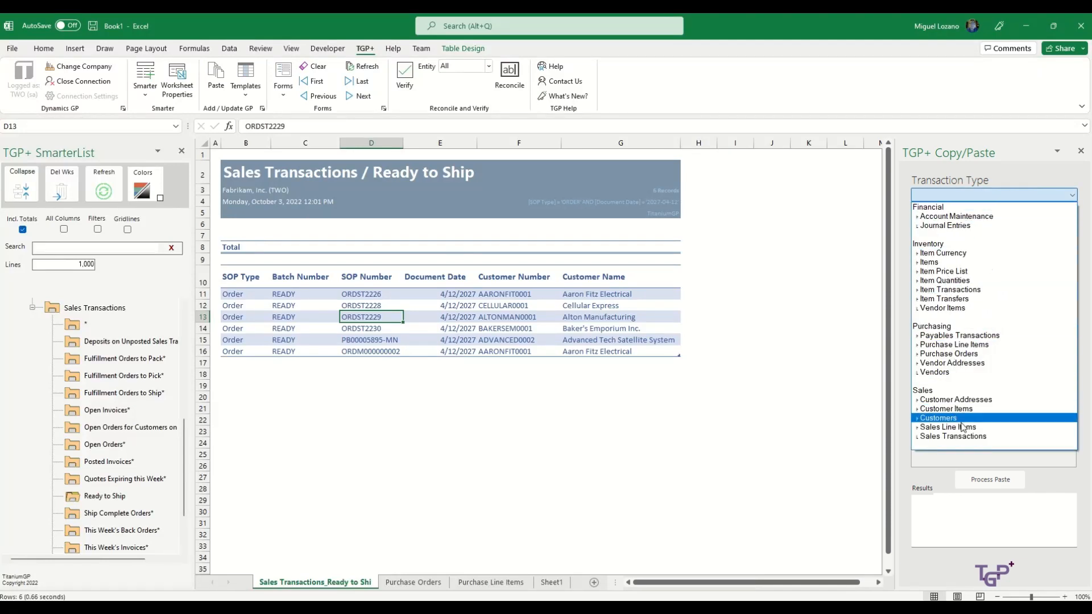
left_click(960, 447)
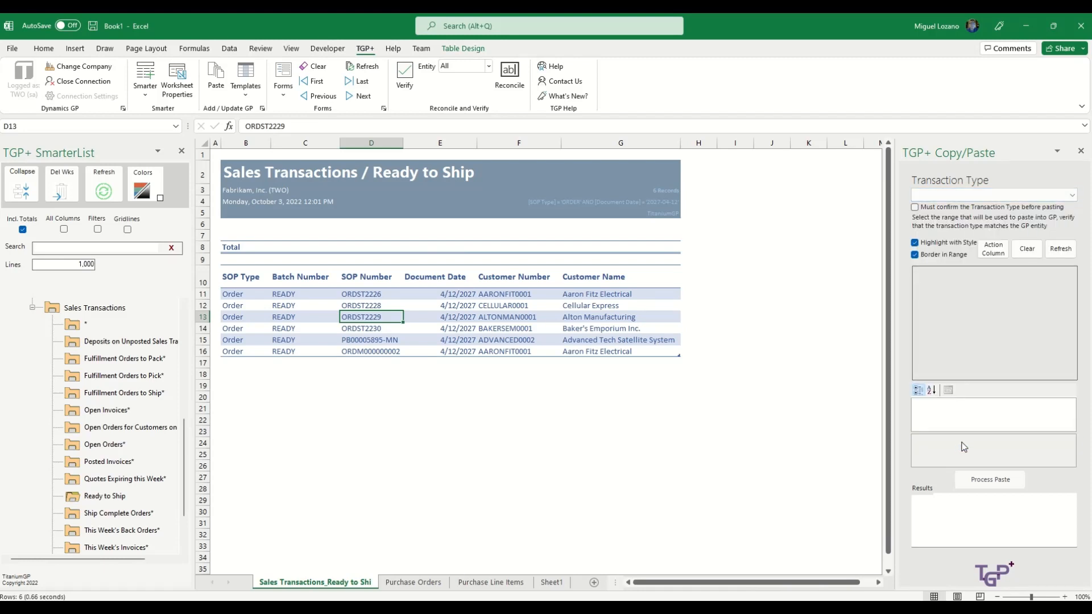
left_click(998, 194)
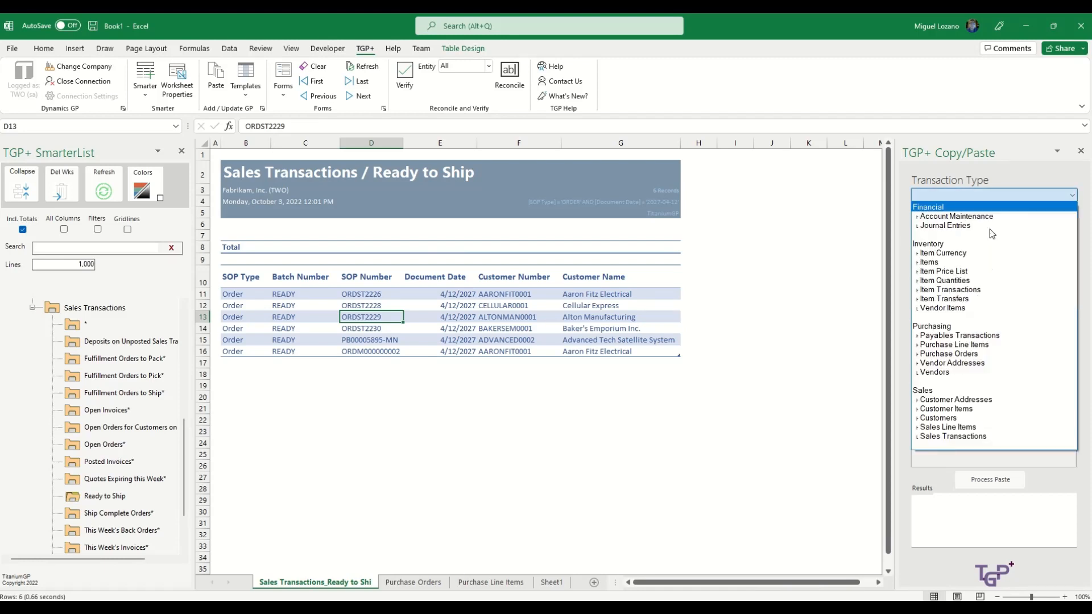
left_click(962, 436)
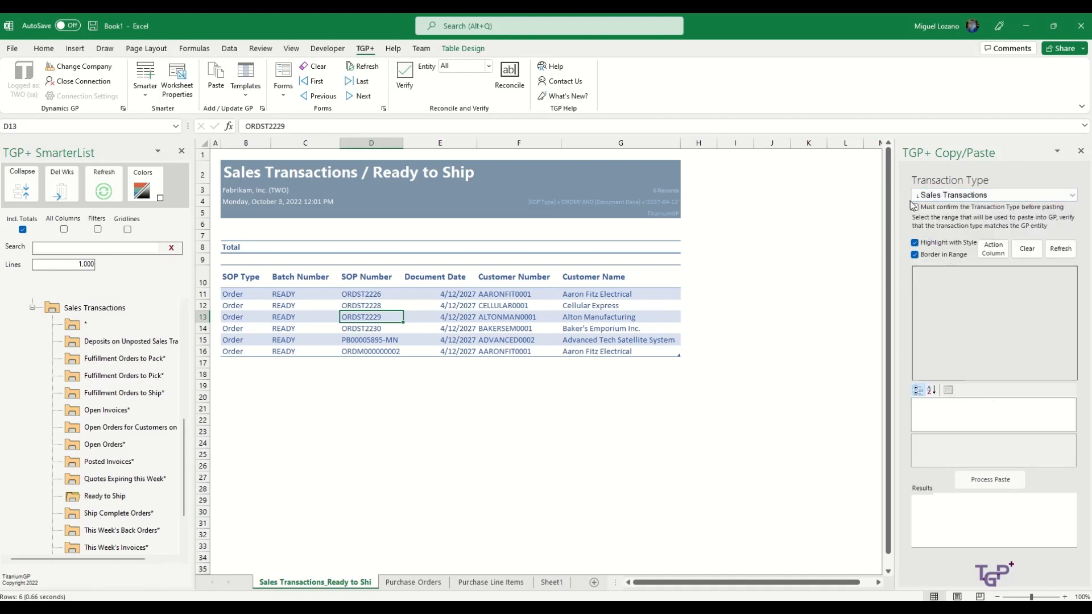
left_click(994, 249)
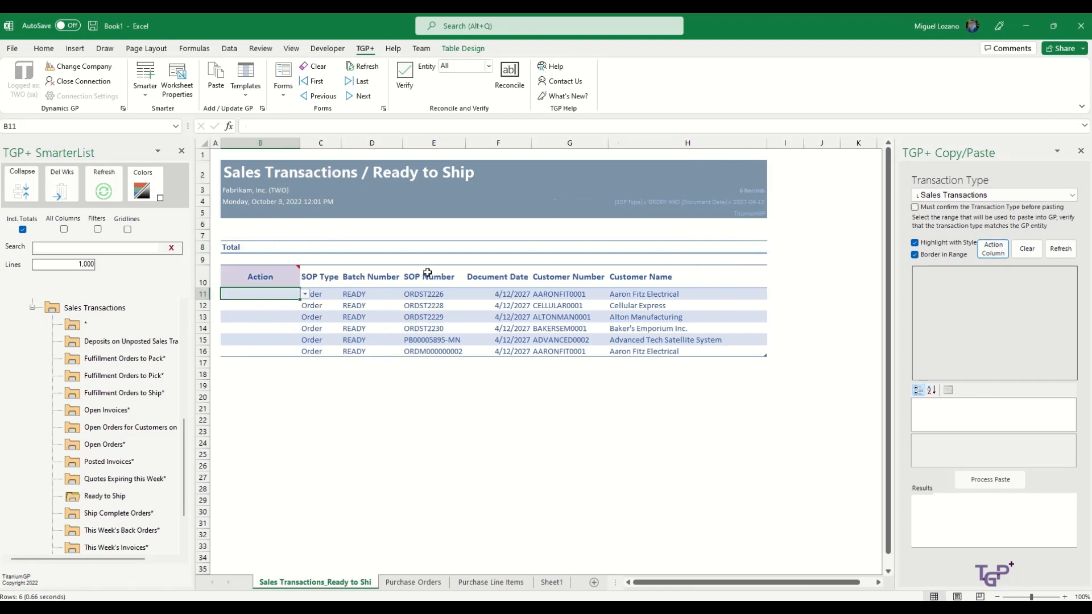
Set the Action to UpdateHeader for all orders in rows 11 to 16
left_click(305, 294)
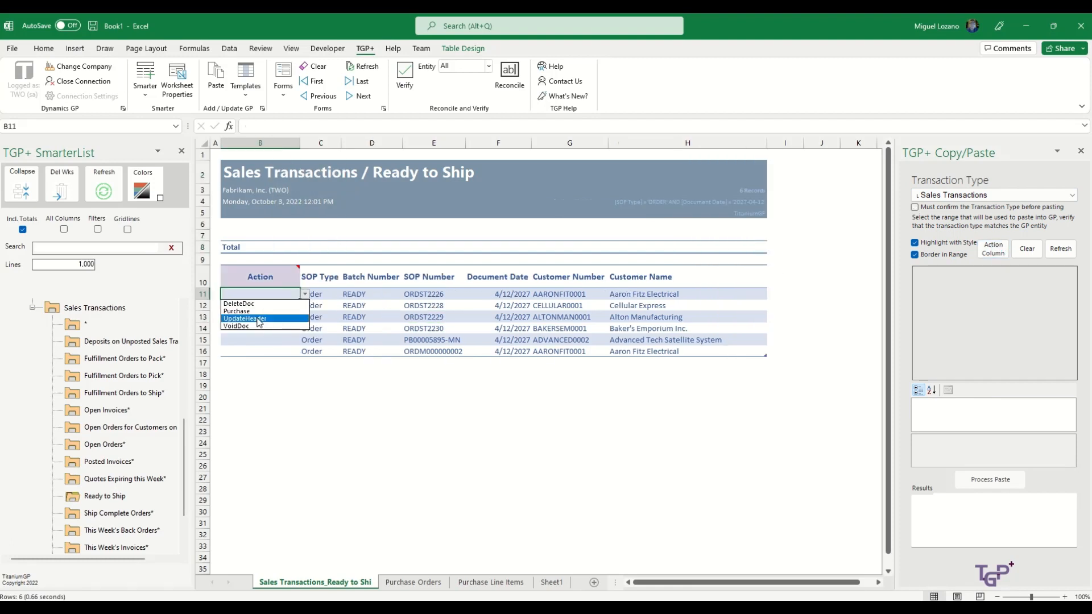
left_click(291, 305)
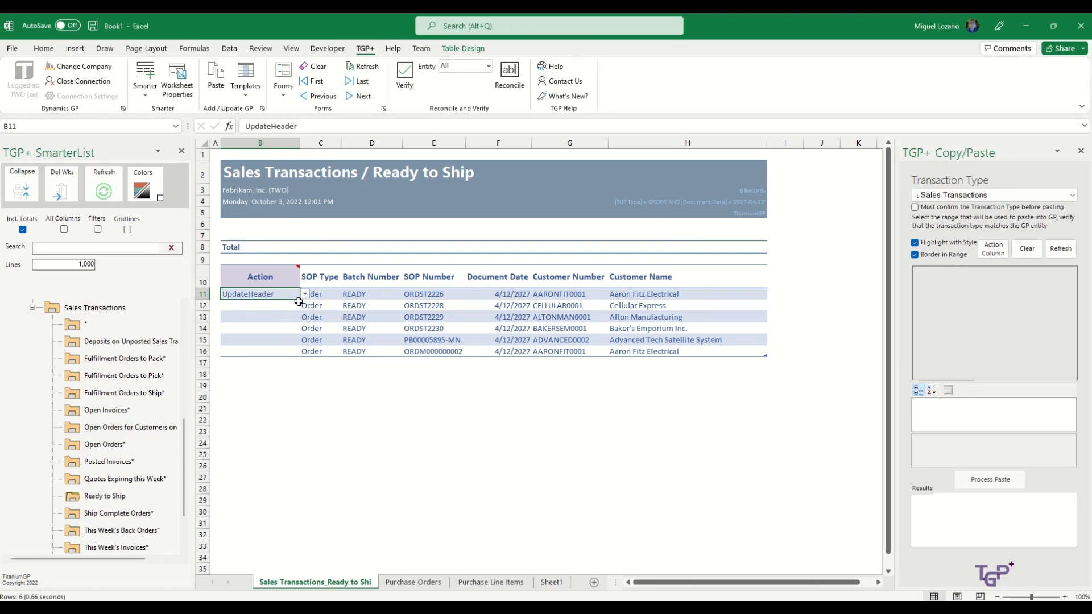
left_click_drag(298, 302, 300, 359)
Change the Batch Number to SHIPPED for all orders in rows 11 to 16
left_click(352, 294)
type("SHI")
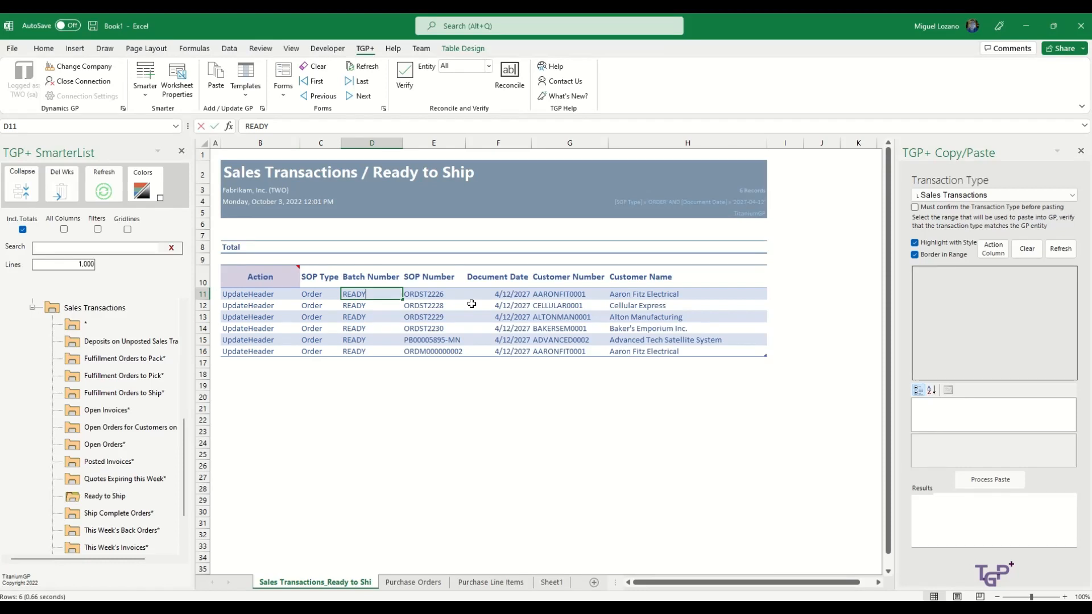
type("PPED")
key("Return")
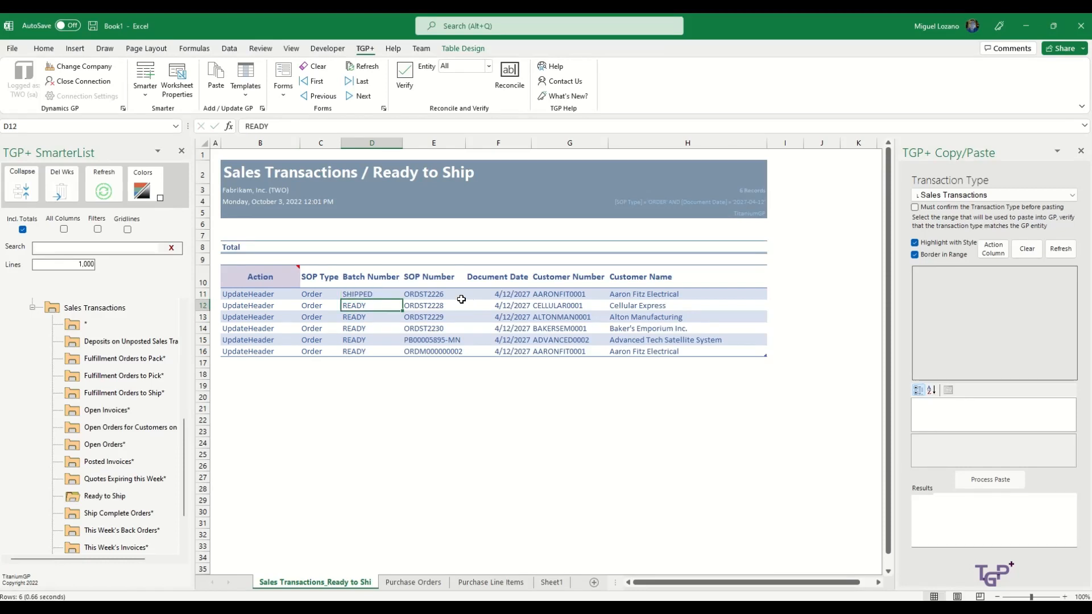
left_click(372, 296)
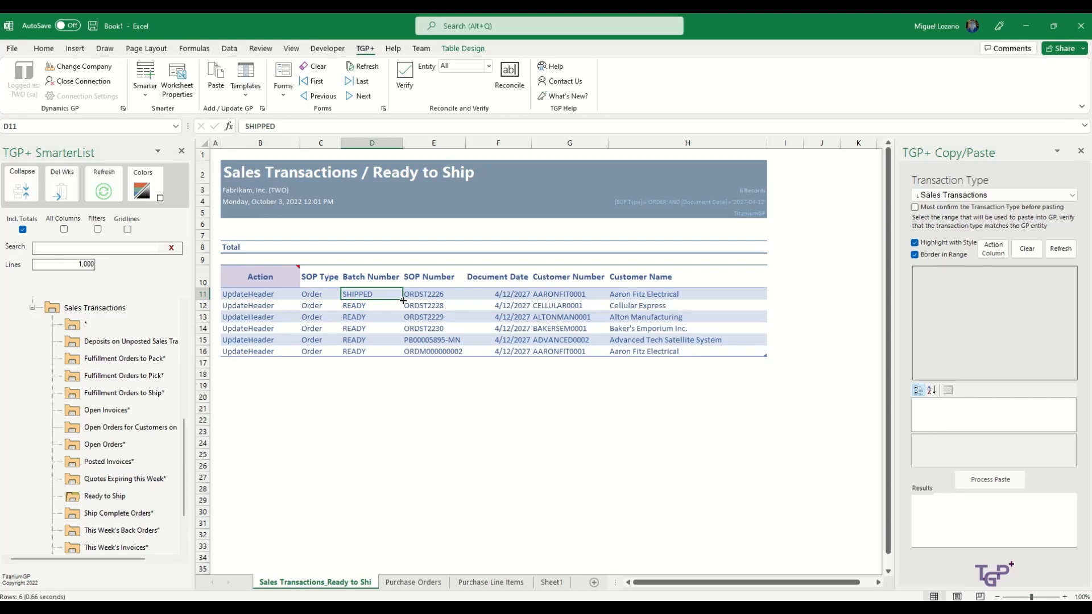
left_click_drag(403, 300, 403, 357)
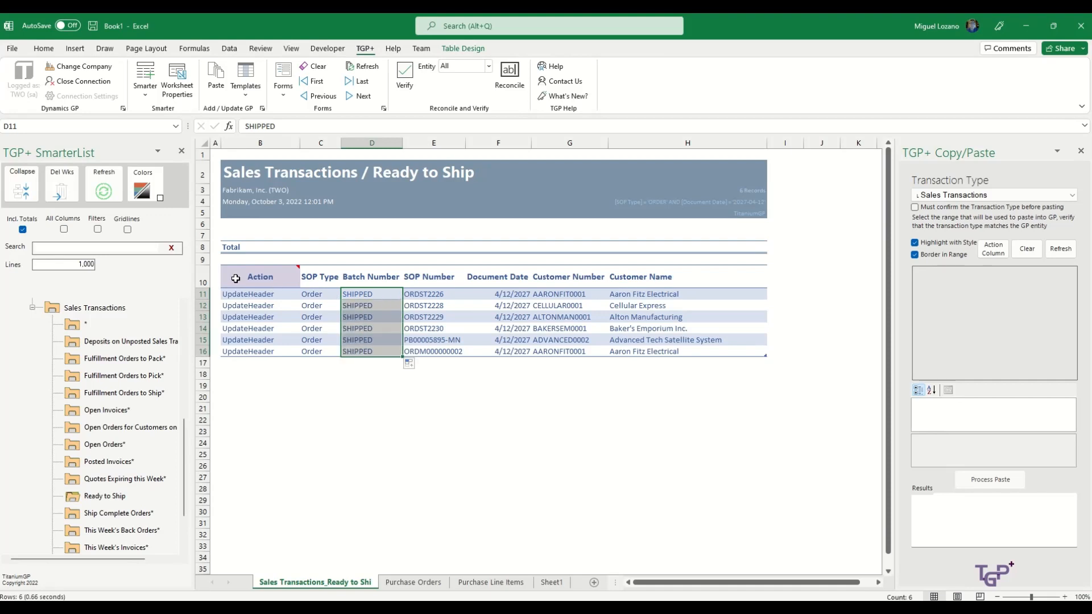
Paste the Action through SOP Number columns, headers included, into Dynamics GP as confirmed Sales Transactions, and switch windows
left_click_drag(245, 277, 442, 351)
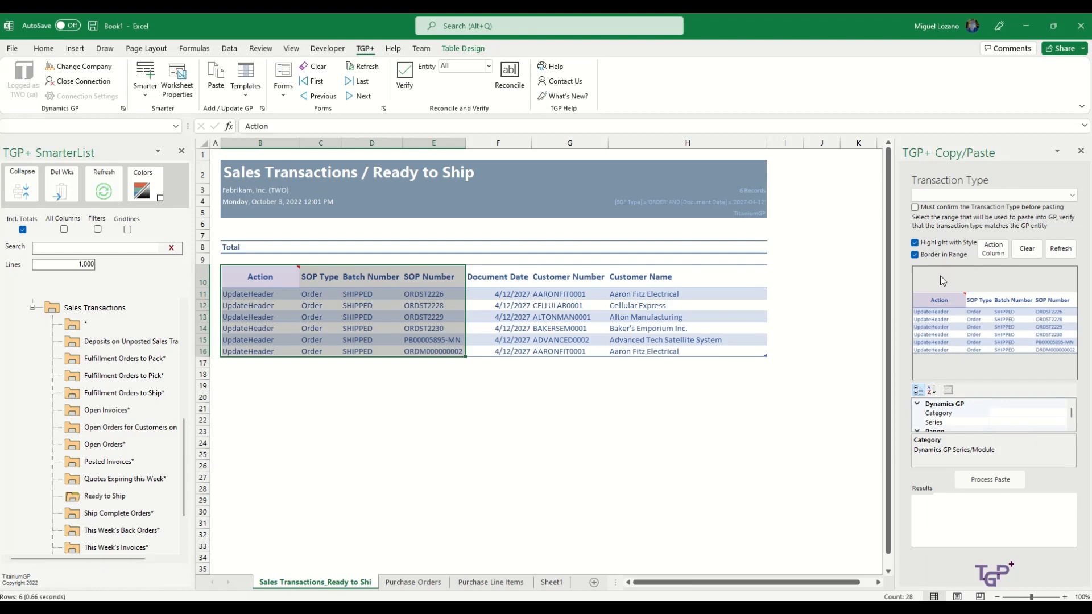
left_click(934, 198)
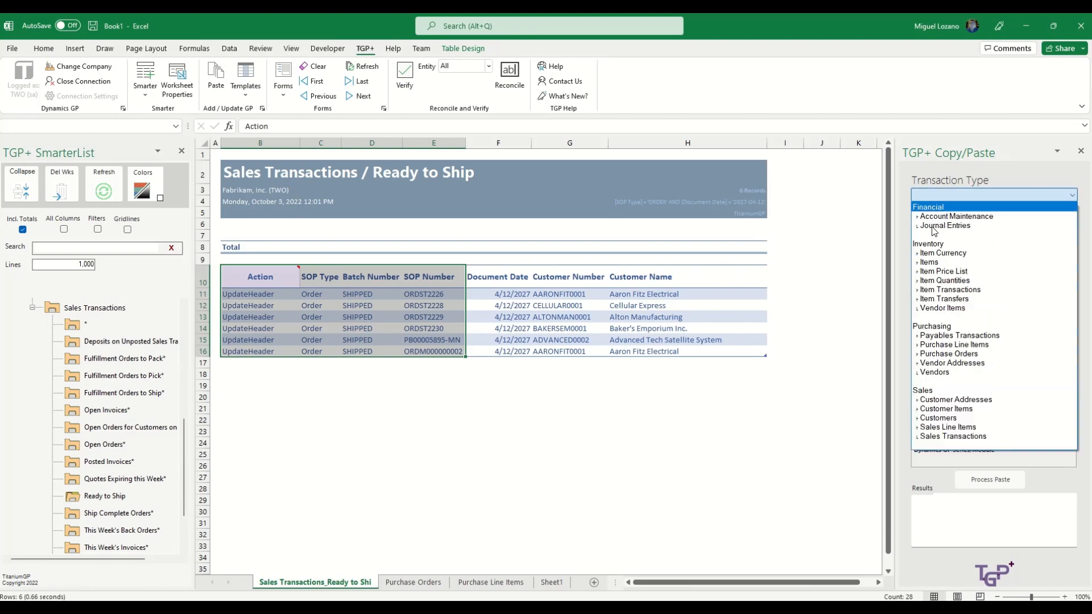
left_click(946, 437)
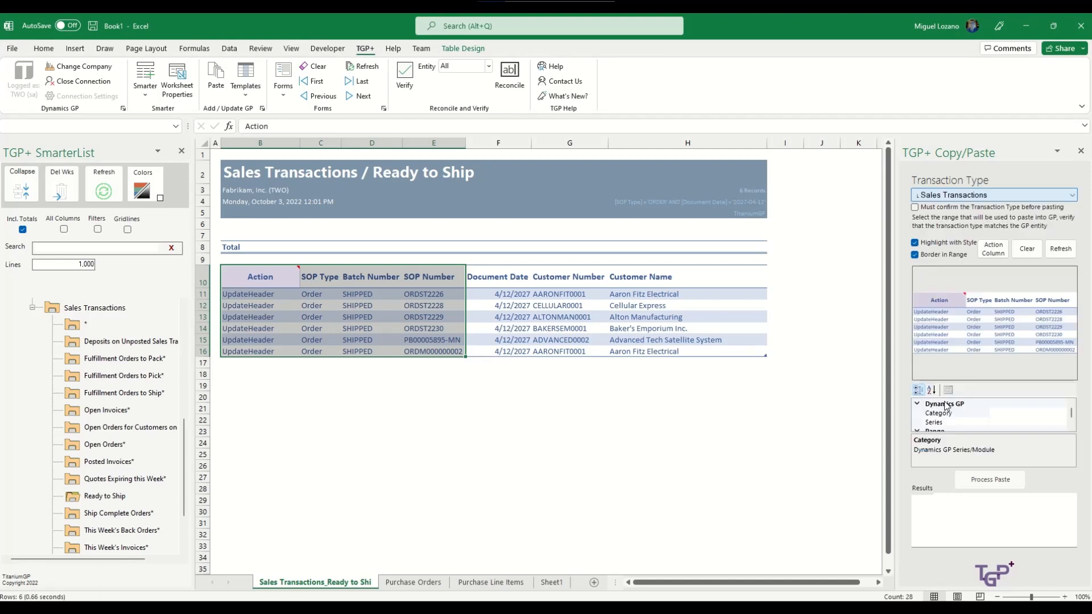
left_click(915, 207)
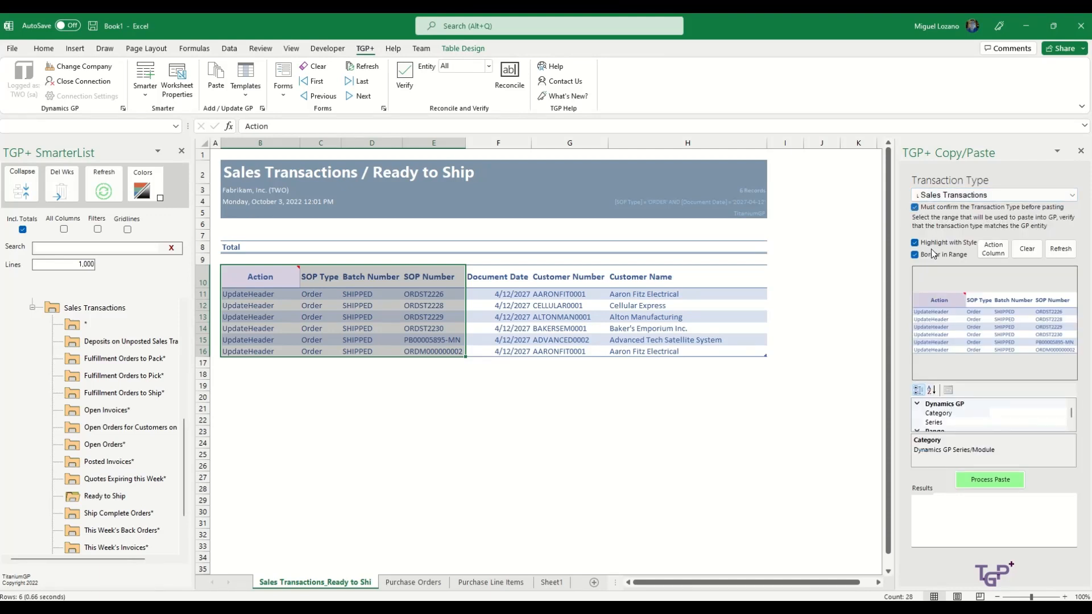
left_click(988, 486)
left_click(953, 522)
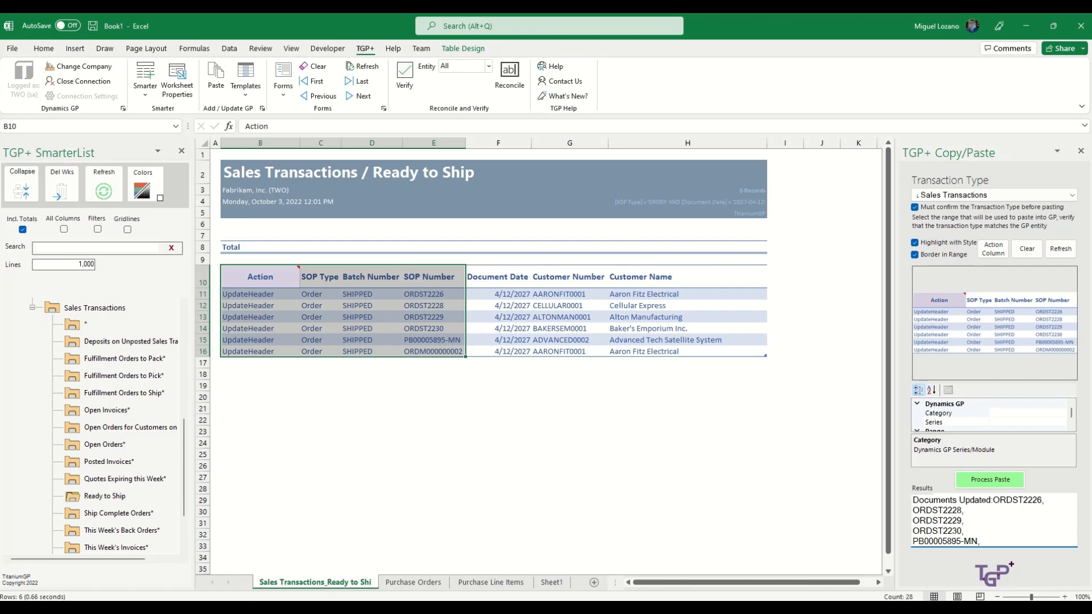
key("alt+Tab")
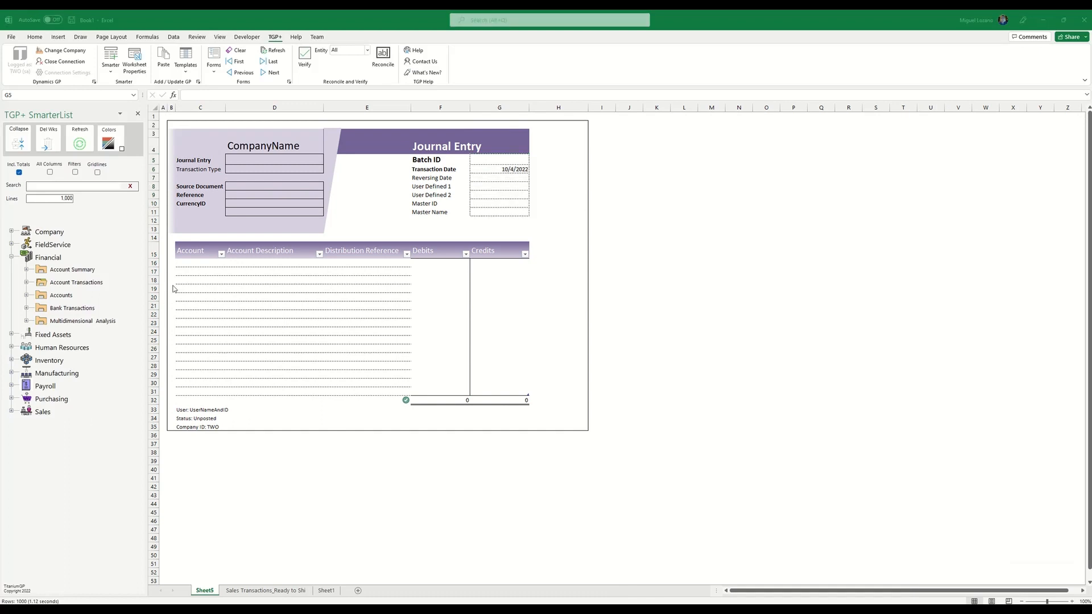
Paste the copied accounts into the journal entry's Account column, and enter a 100 debit for the first account and a 100 credit for the second
left_click(196, 263)
key("ctrl+v")
left_click(429, 263)
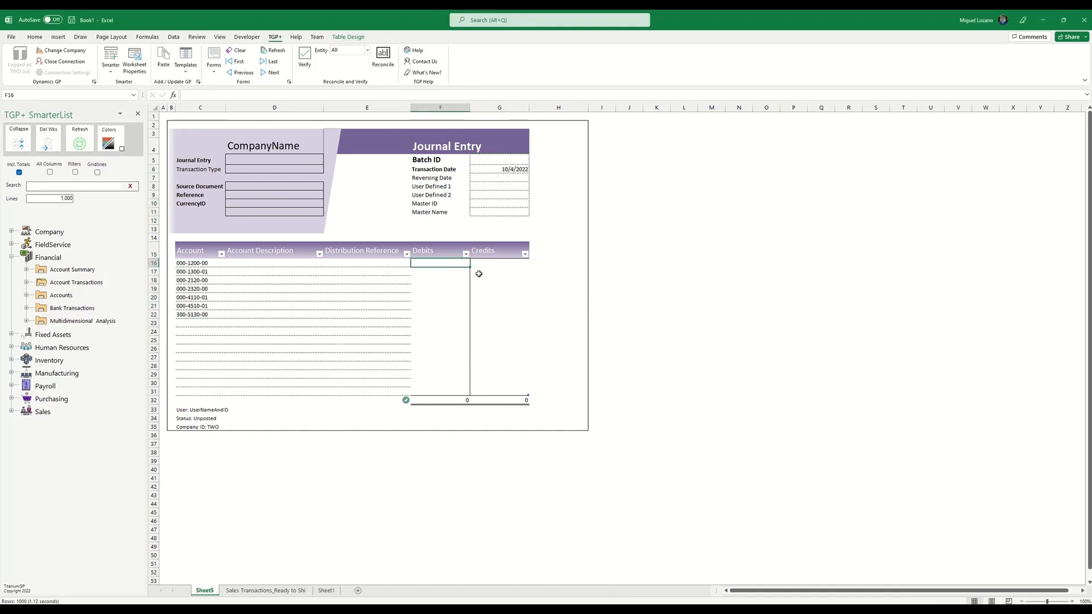
type("100")
key("Tab")
left_click(479, 274)
type("100")
key("Return")
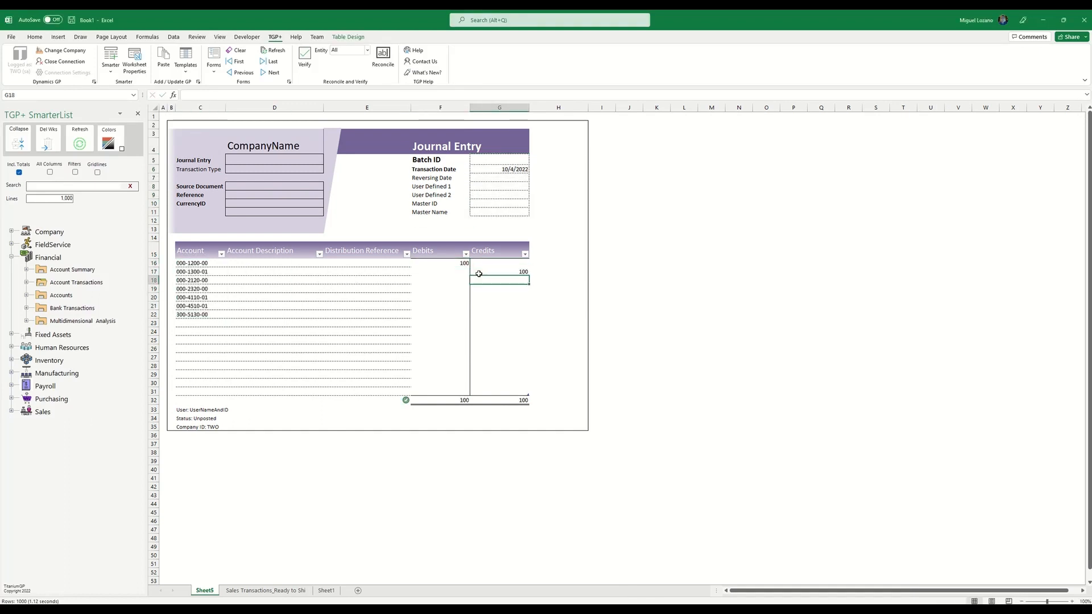
left_click(34, 38)
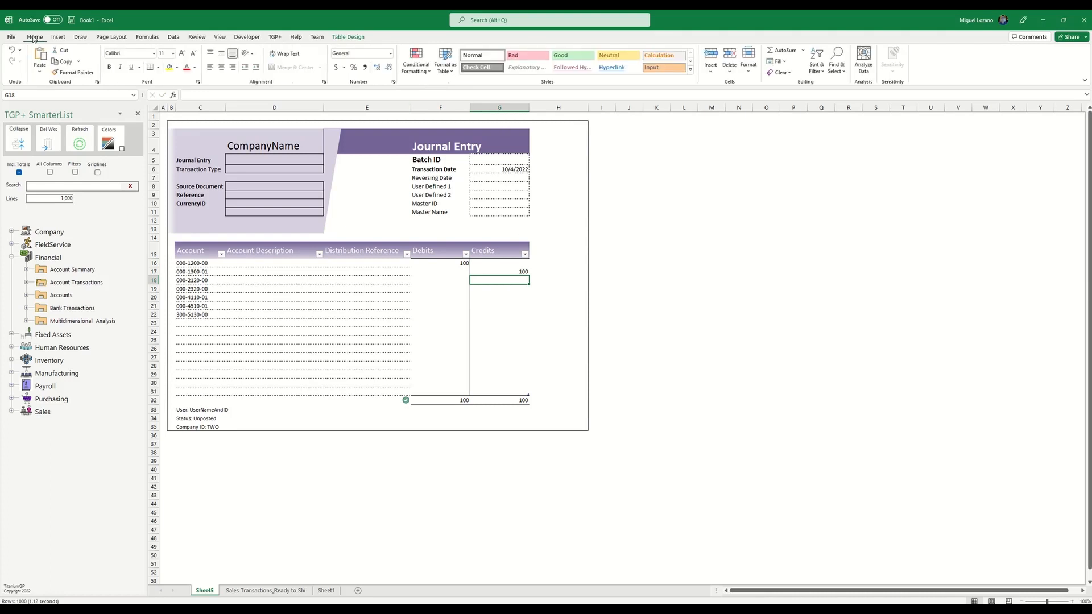
left_click(204, 38)
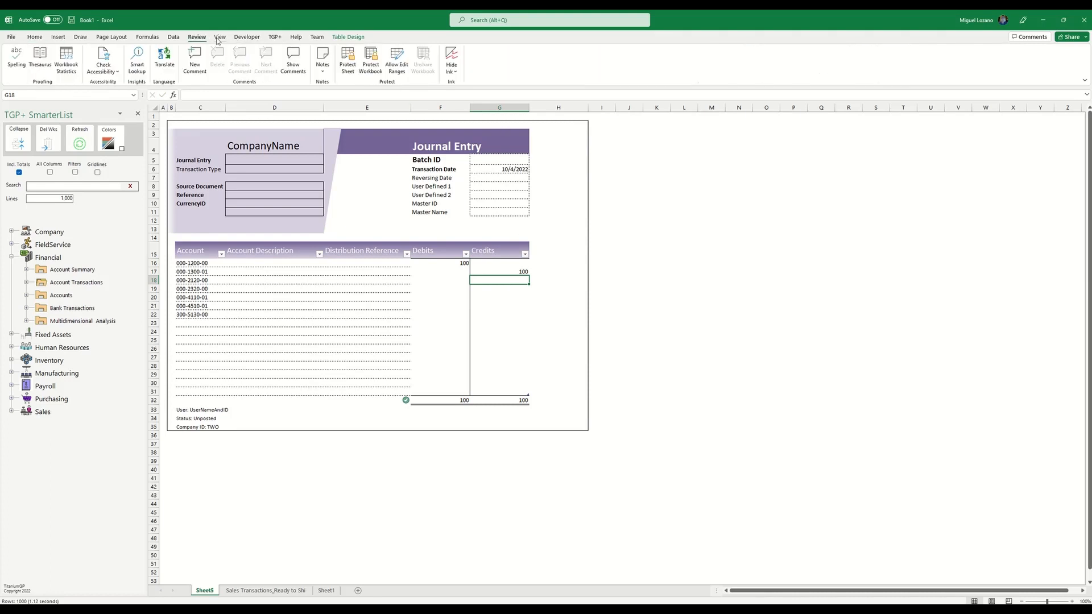
left_click(219, 38)
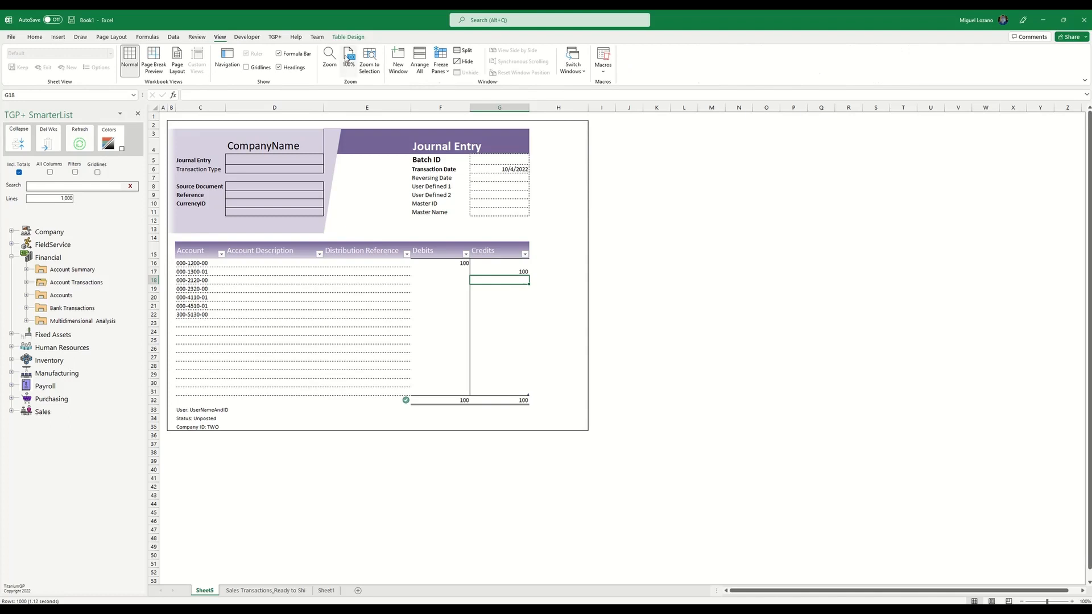
left_click(249, 37)
Insert a signature line with the suggested signer's full name and the title Dir. Finance, and place it below the journal entry form
left_click(58, 37)
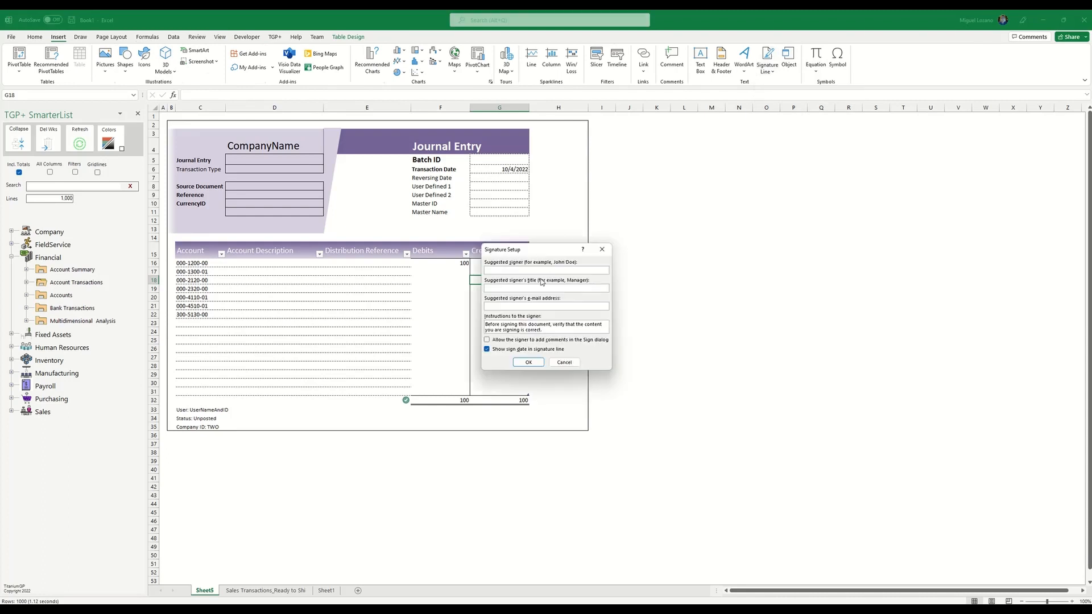
type("Jane Smith")
left_click(528, 362)
left_click_drag(515, 307, 518, 481)
Try to sign the signature line, declining to save the workbook in a format that supports digital signatures
right_click(518, 481)
left_click(550, 372)
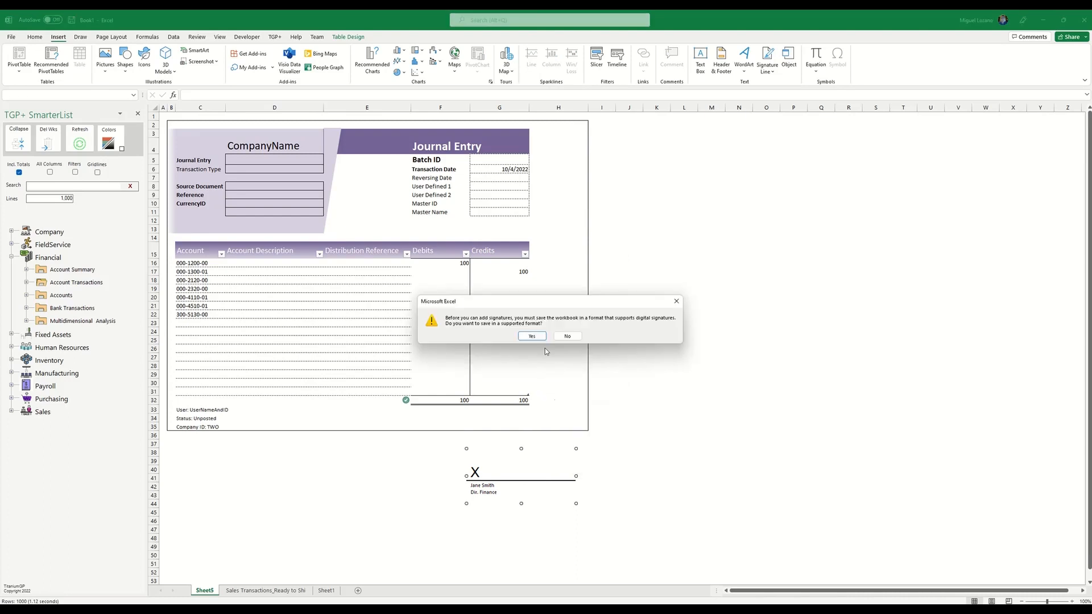
left_click(567, 336)
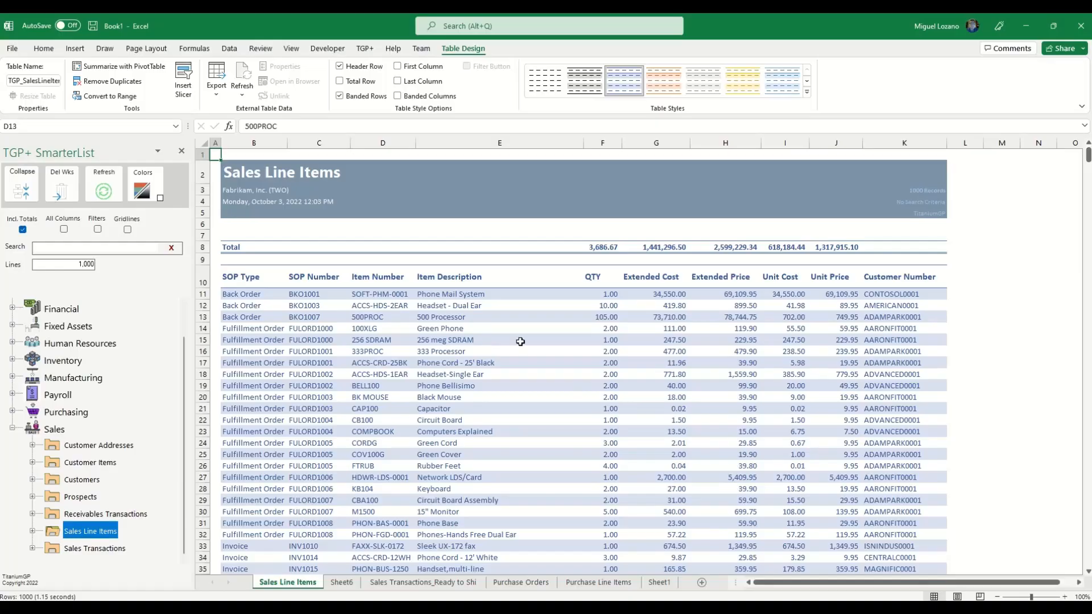
Create a PivotTable on a new worksheet from the Sales Line Items table, with SOP Type as filter, Item Description as rows and summed QTY as values
left_click(282, 297)
key("ctrl+a")
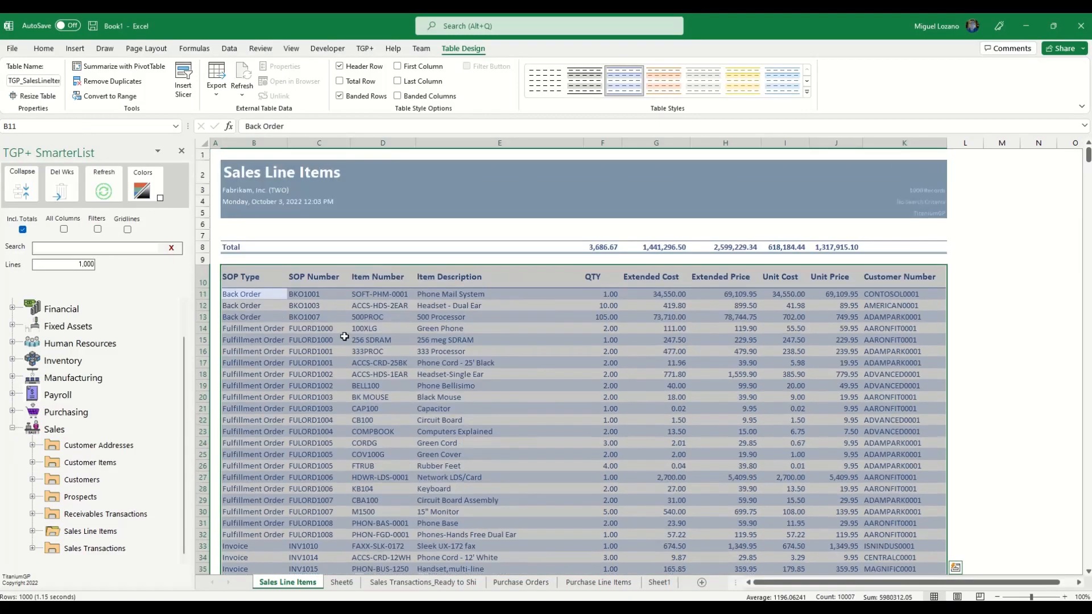
left_click(75, 48)
left_click(29, 80)
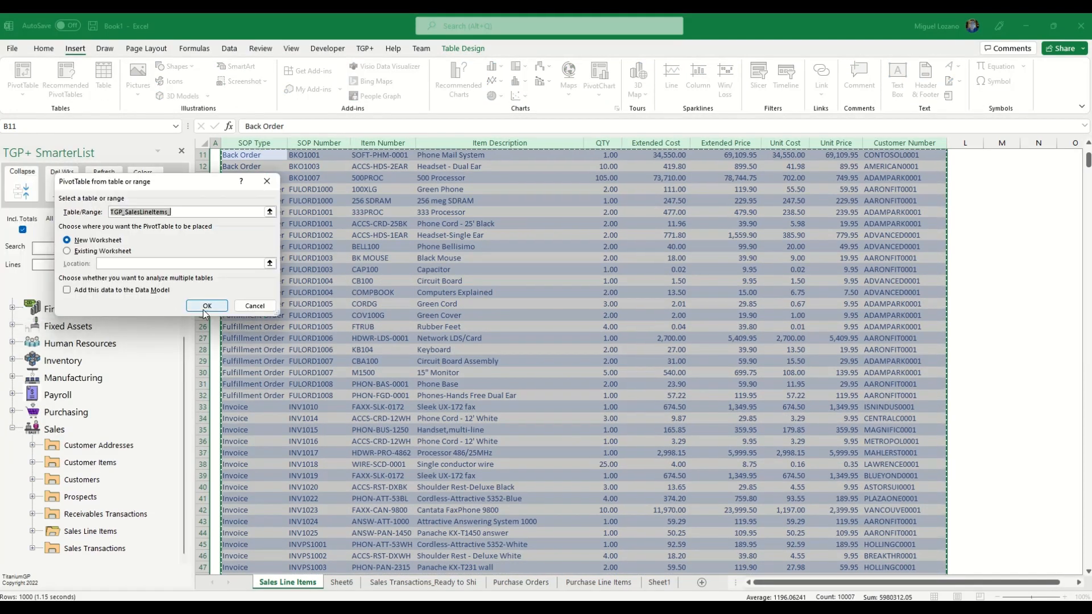
left_click(207, 310)
left_click_drag(933, 217, 946, 435)
left_click_drag(924, 266, 1050, 509)
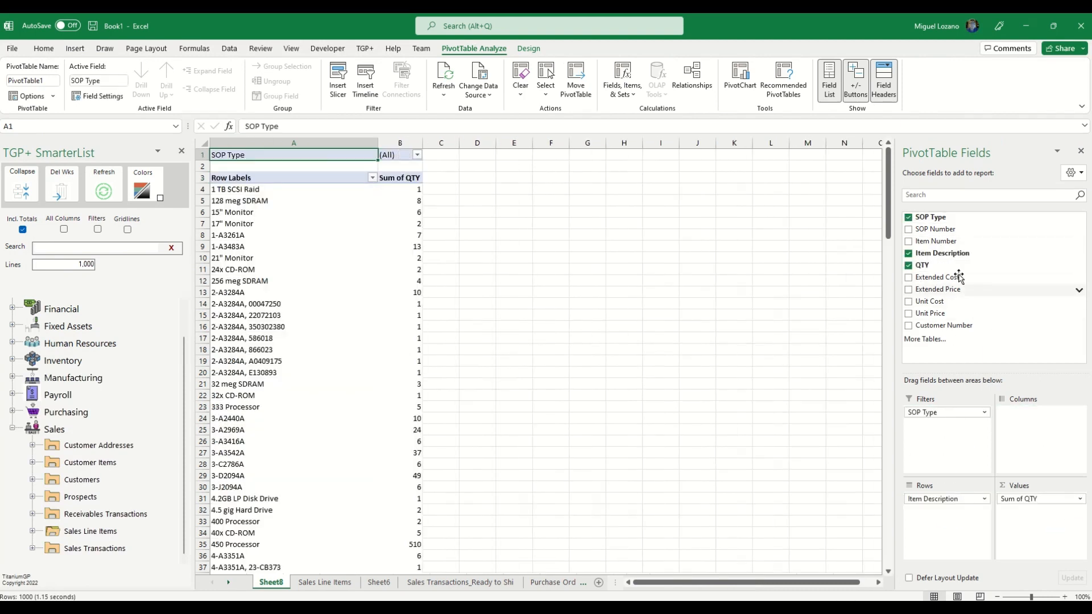
Filter the PivotTable's SOP Type to Invoice
left_click(410, 155)
left_click(417, 155)
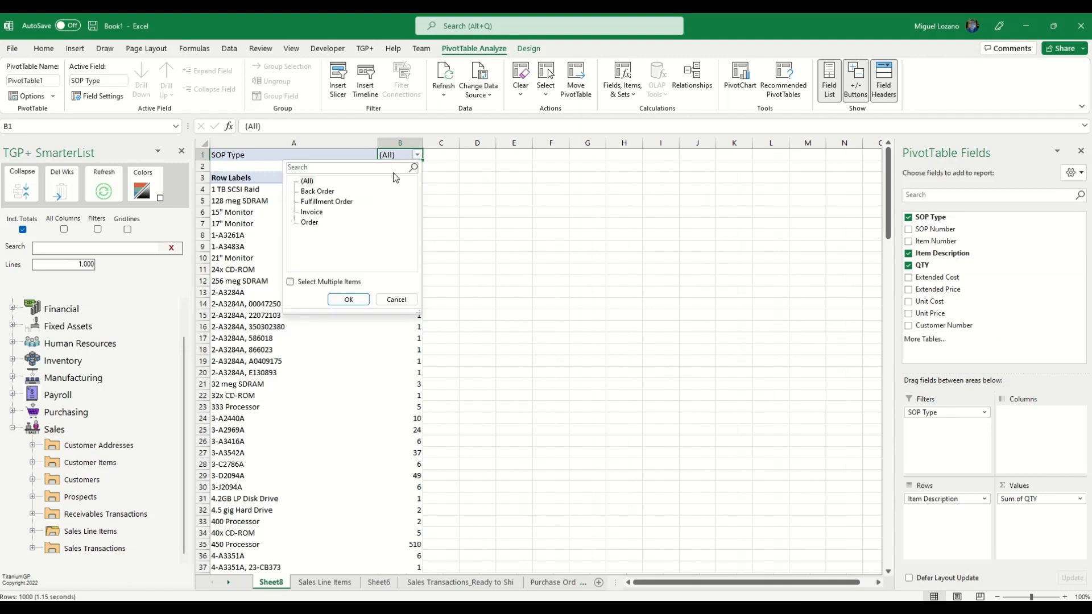
left_click(312, 212)
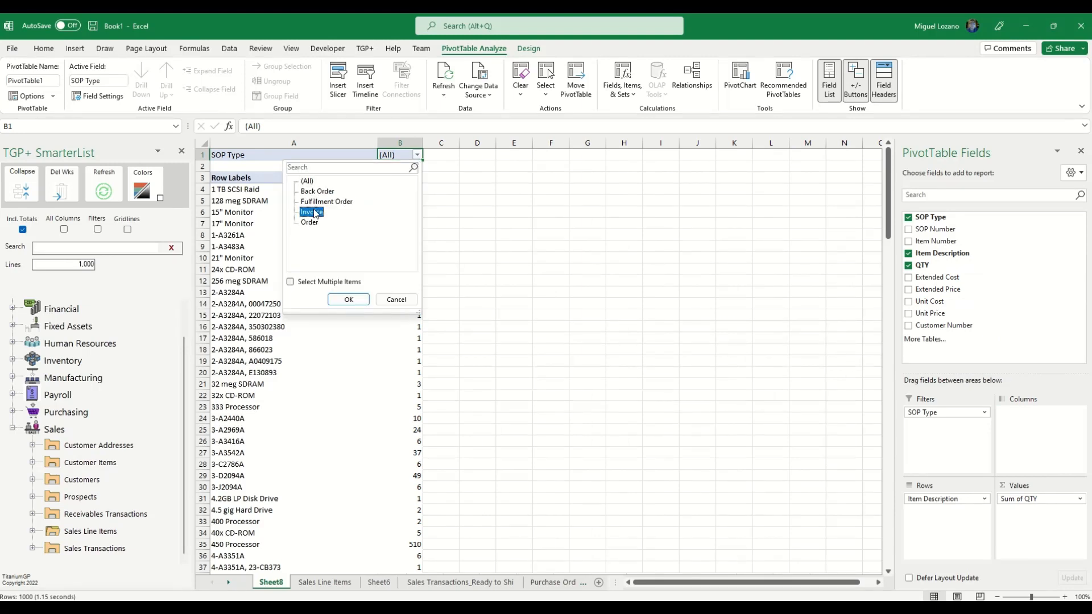
left_click(349, 300)
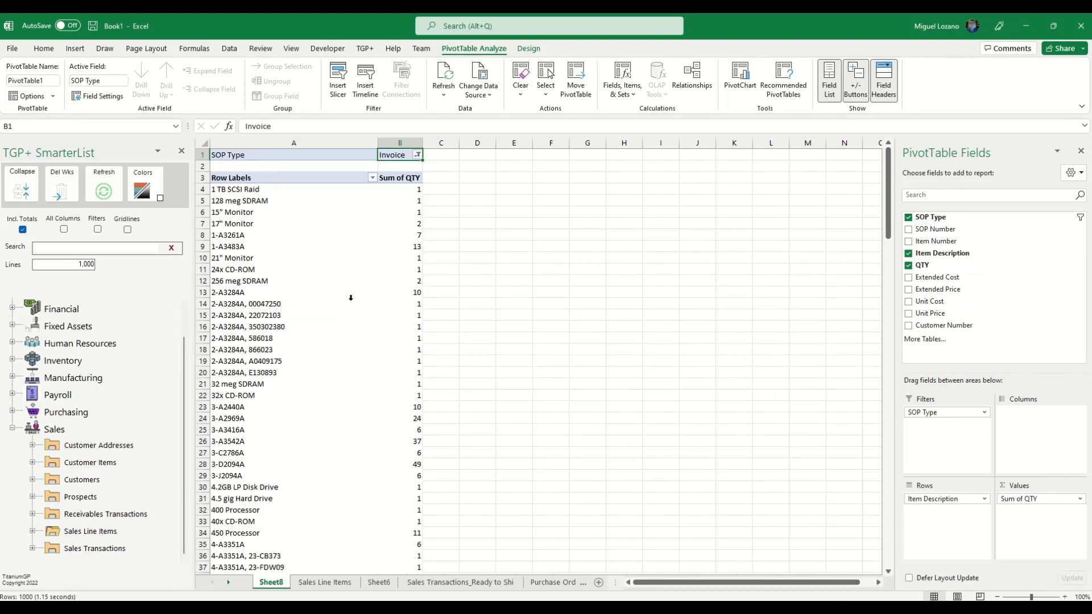
Apply a Greater Than value filter on Sum of QTY to the PivotTable's Item Description rows
left_click(372, 178)
mouse_move(330, 269)
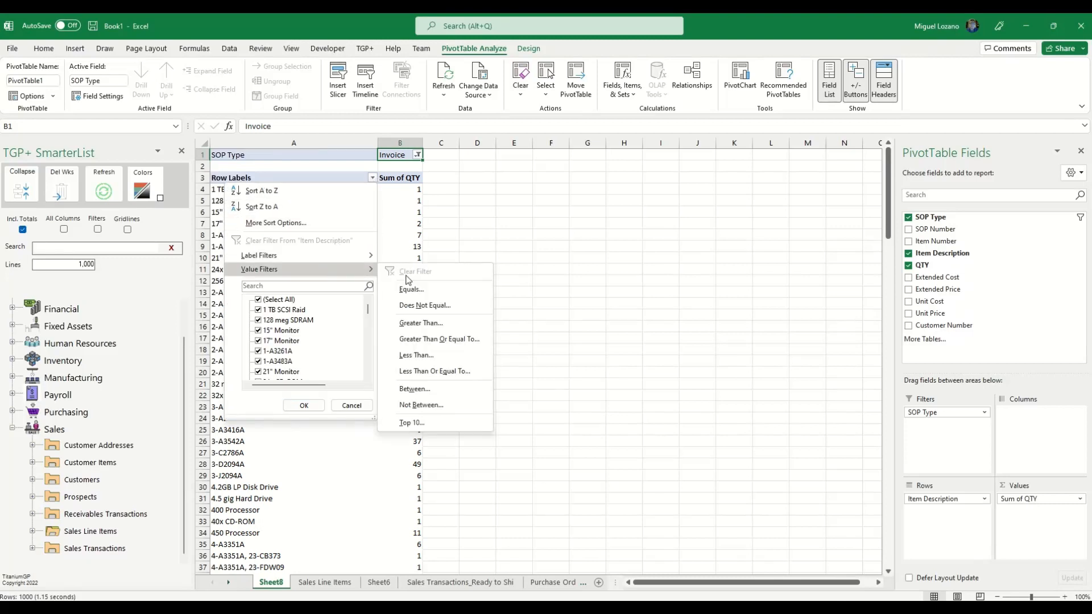
left_click(444, 324)
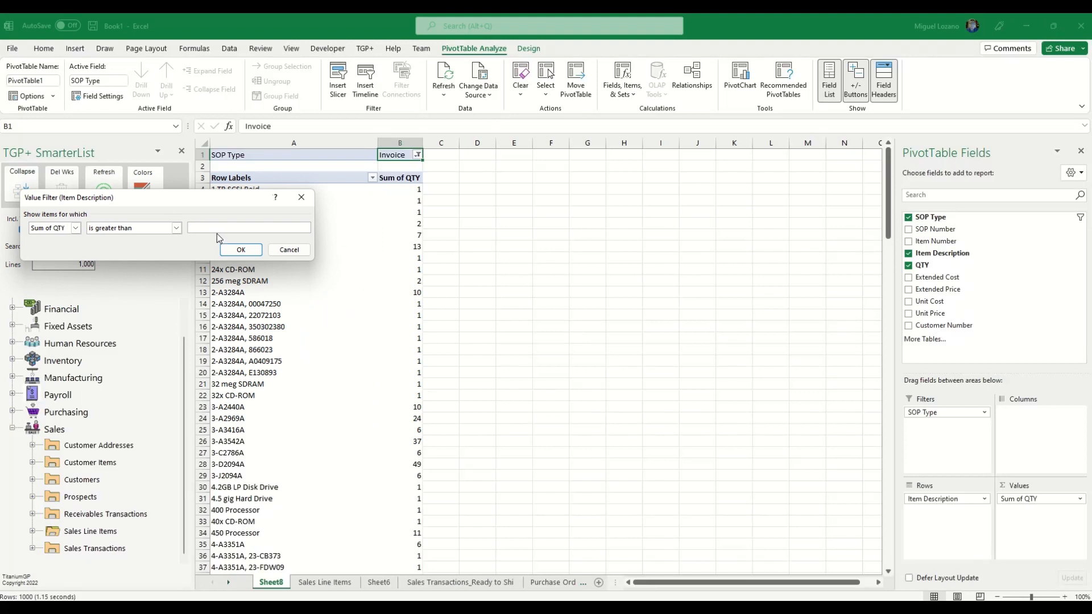
left_click(242, 249)
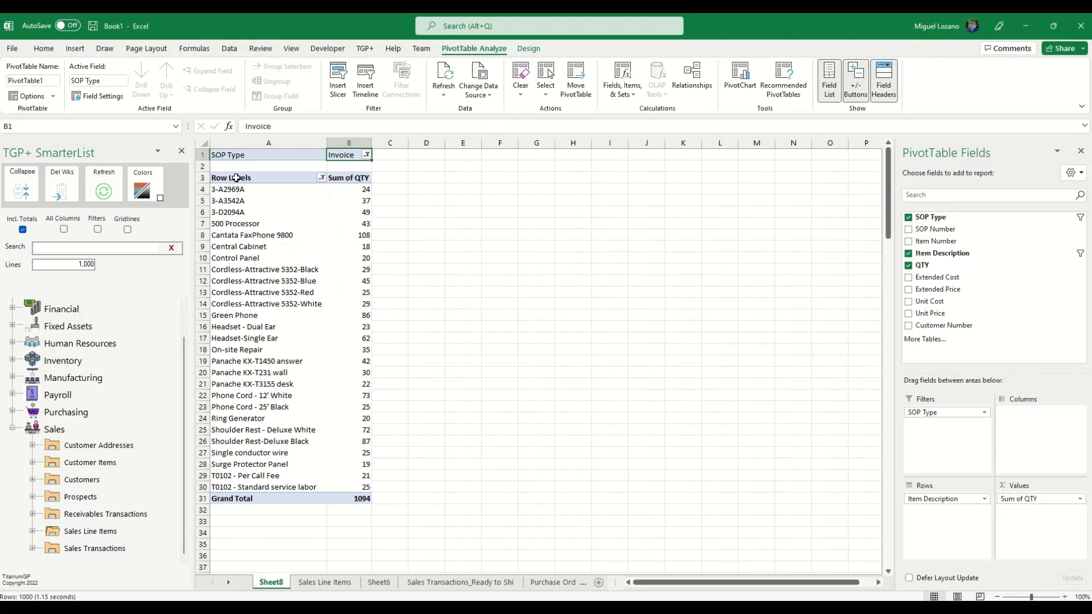
Insert a Clustered Column PivotChart from the filtered item quantities
left_click_drag(236, 178, 351, 487)
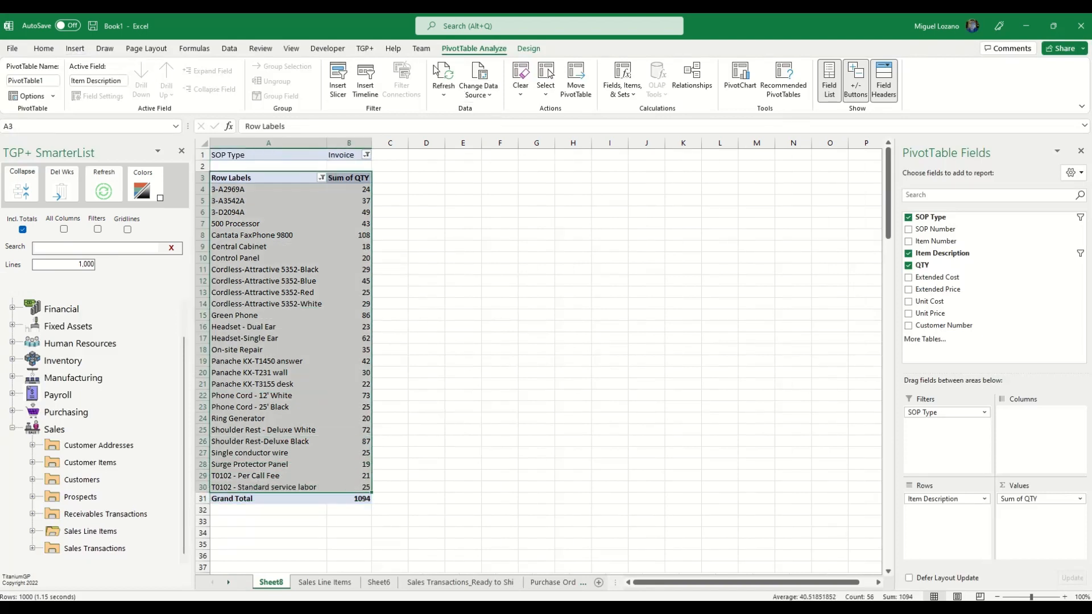
left_click(734, 76)
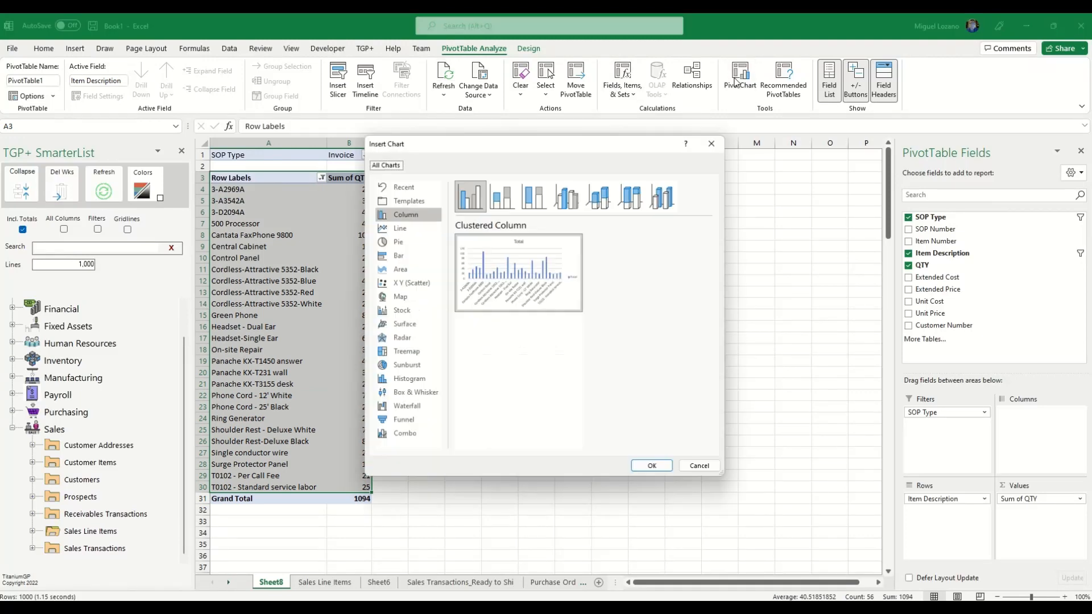
left_click(651, 466)
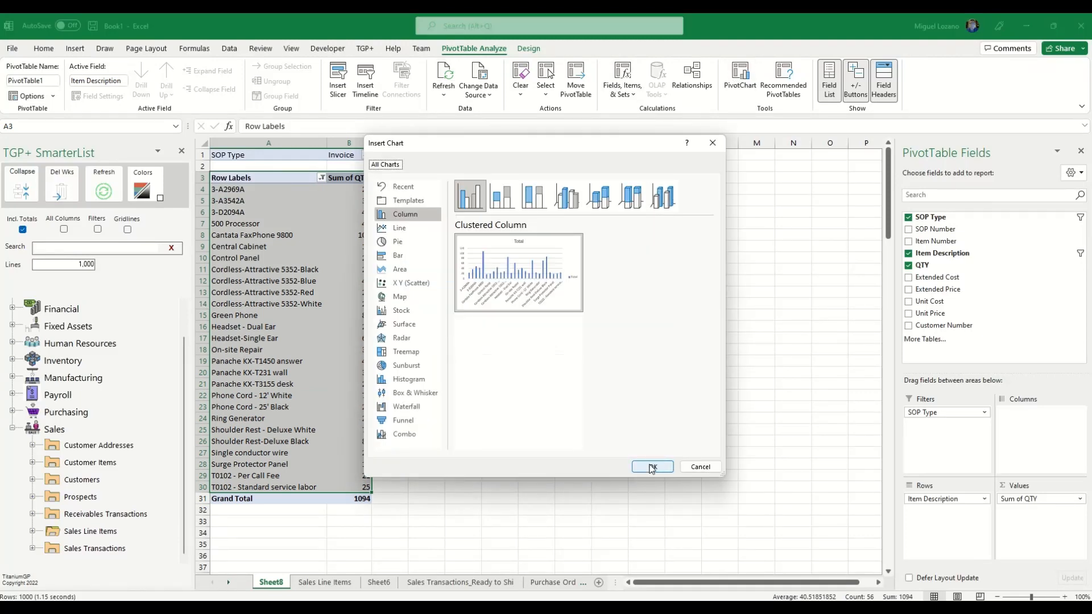
Insert a Customer Number slicer for the PivotChart and place it beside the chart
left_click(77, 50)
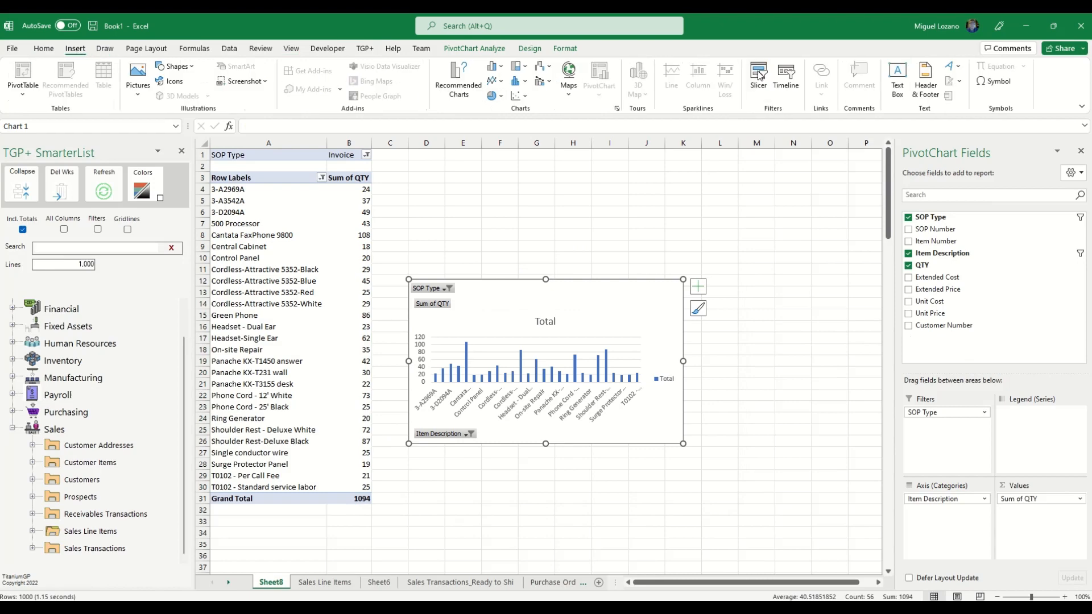
left_click(759, 76)
left_click_drag(145, 119, 768, 227)
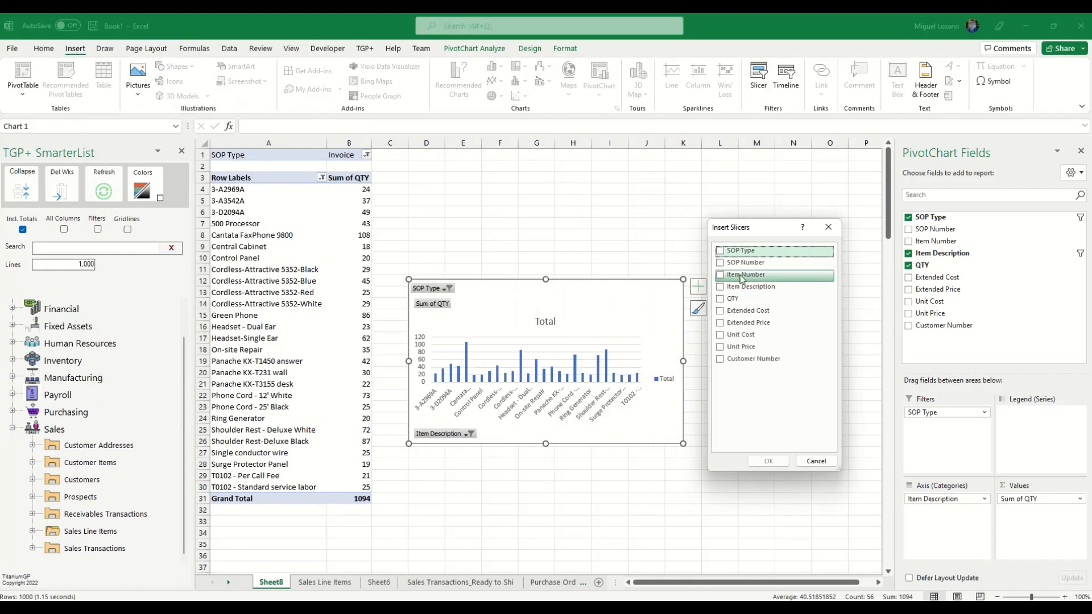
left_click(721, 359)
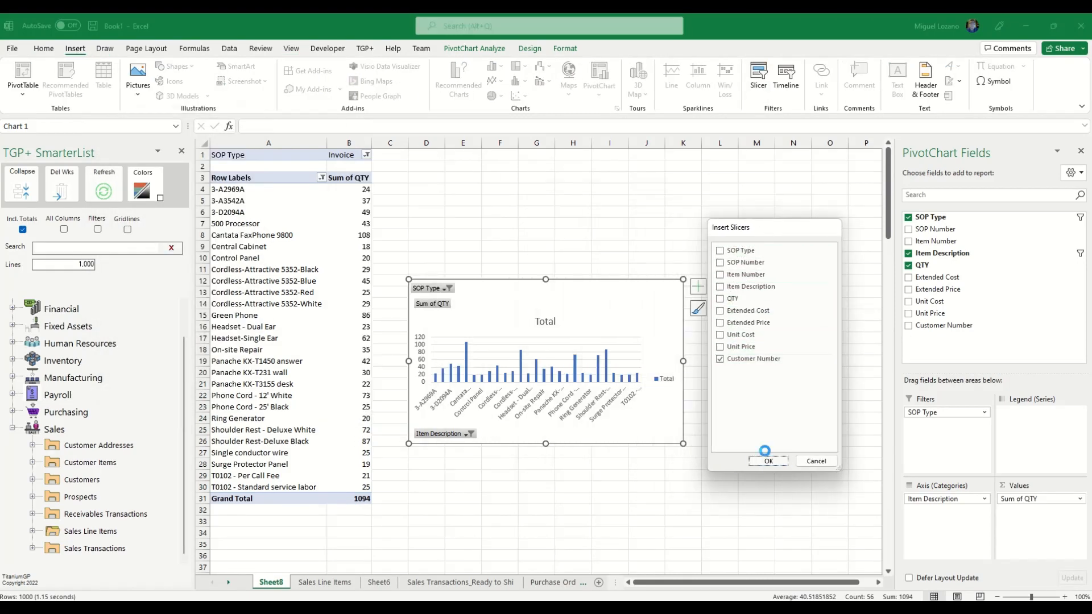
left_click(767, 461)
left_click_drag(534, 288, 720, 278)
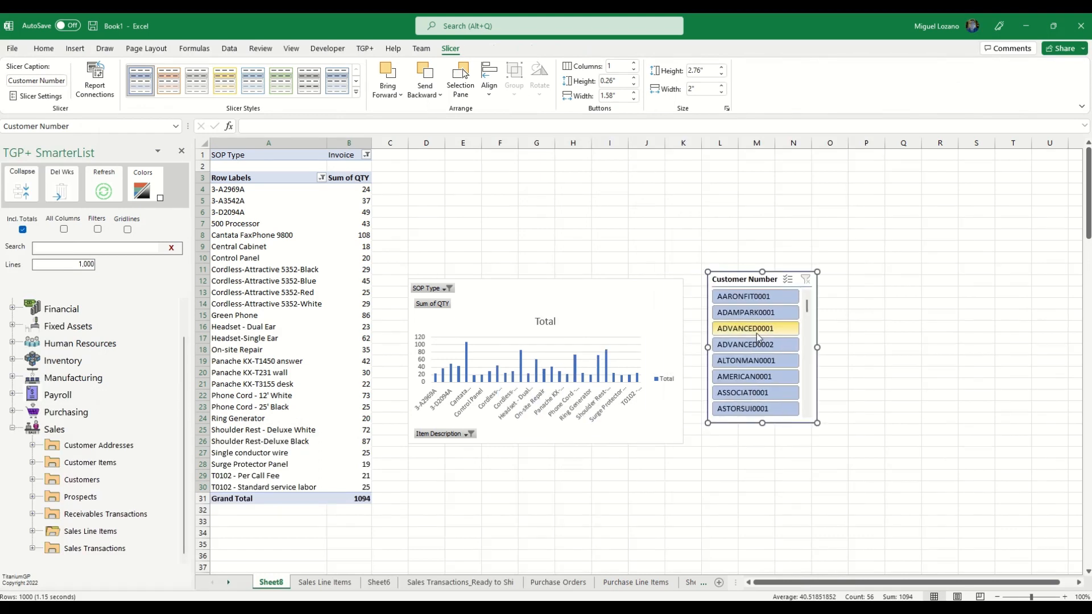
Filter the PivotChart to the second, third and fourth customers in the slicer in turn, and open a blank PowerPoint presentation
left_click(729, 313)
right_click(734, 611)
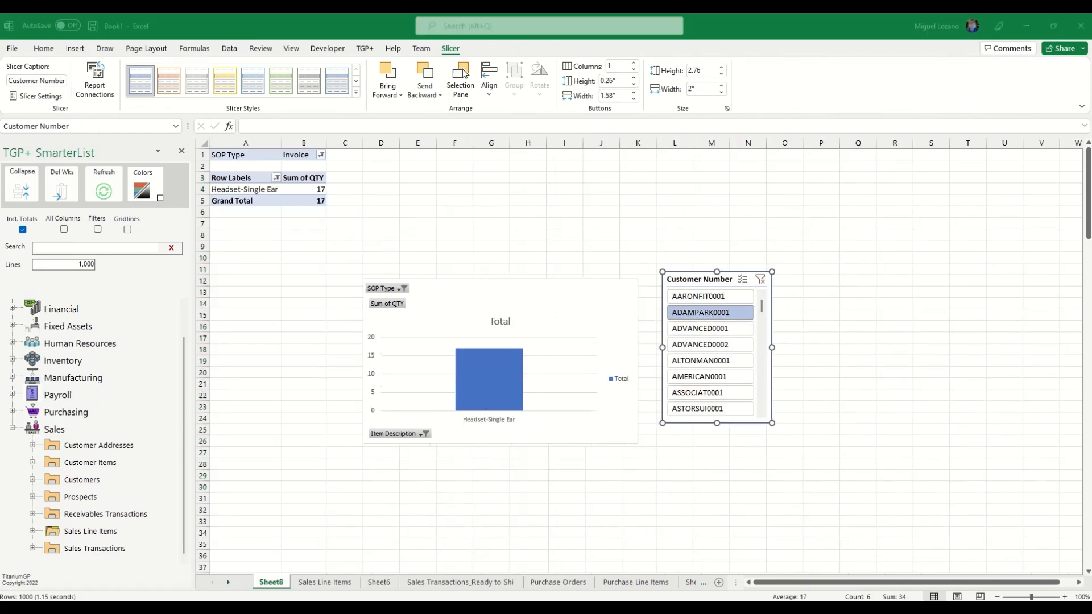
left_click(731, 548)
left_click(707, 327)
left_click(708, 345)
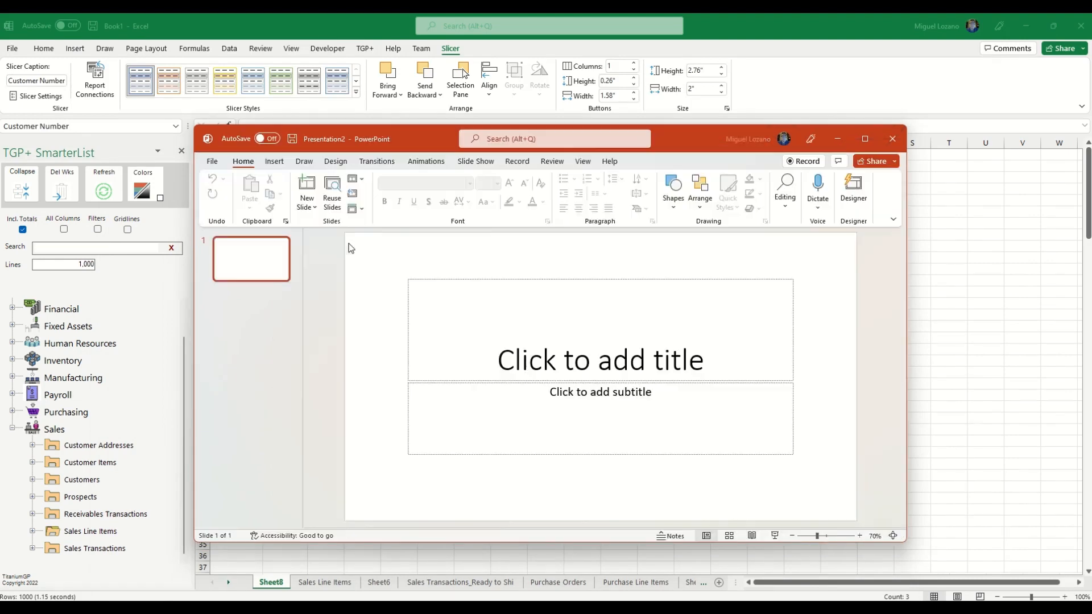
Add a second slide to the blank presentation, and rearrange the PowerPoint and Excel windows so both are accessible
right_click(230, 259)
left_click(271, 355)
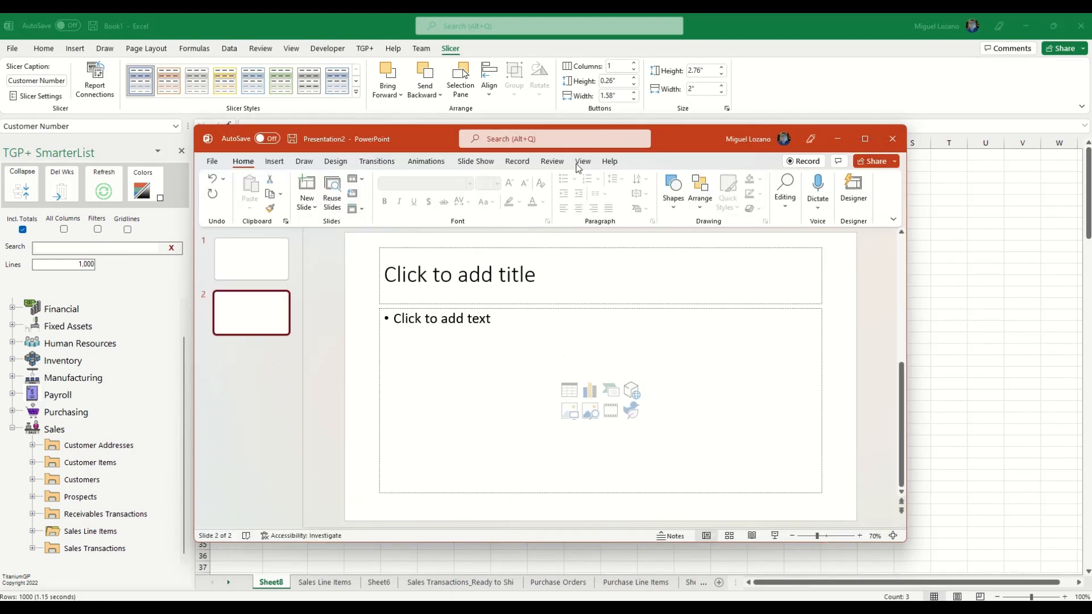
left_click_drag(689, 140, 650, 114)
left_click_drag(766, 27, 927, 62)
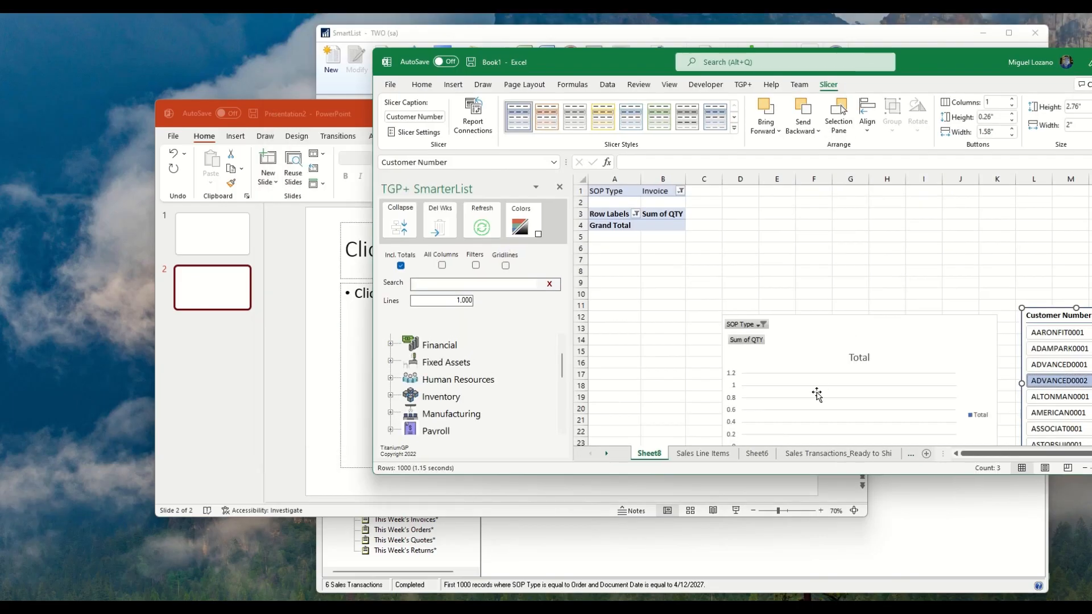
Copy the PivotChart from Excel into the second PowerPoint slide, and move the PowerPoint window clear of the Excel chart
left_click(831, 365)
key("ctrl+c")
left_click(349, 329)
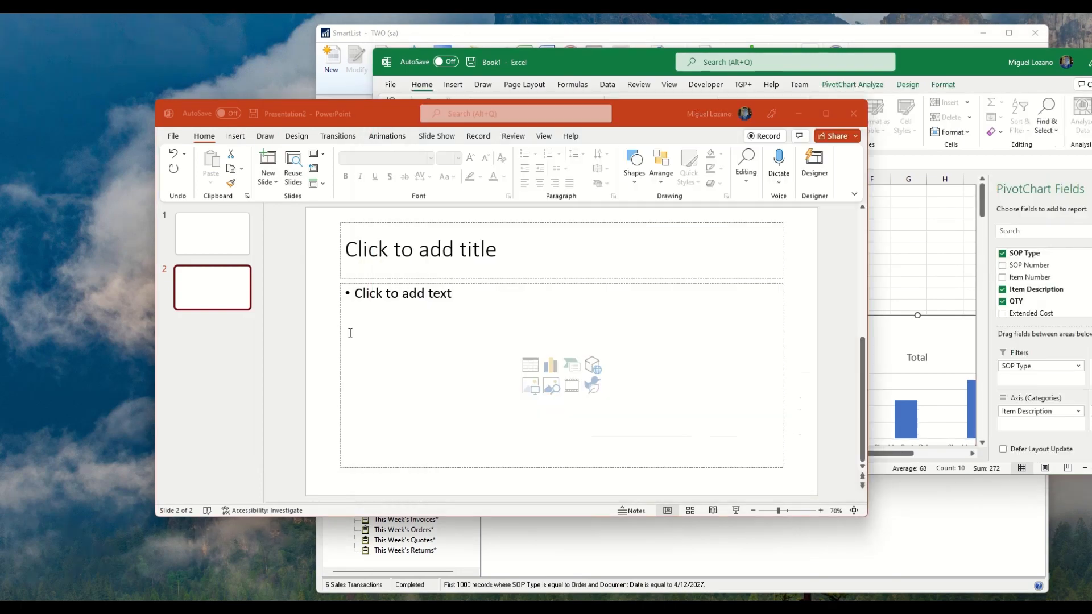
key("ctrl+v")
left_click_drag(672, 113, 529, 73)
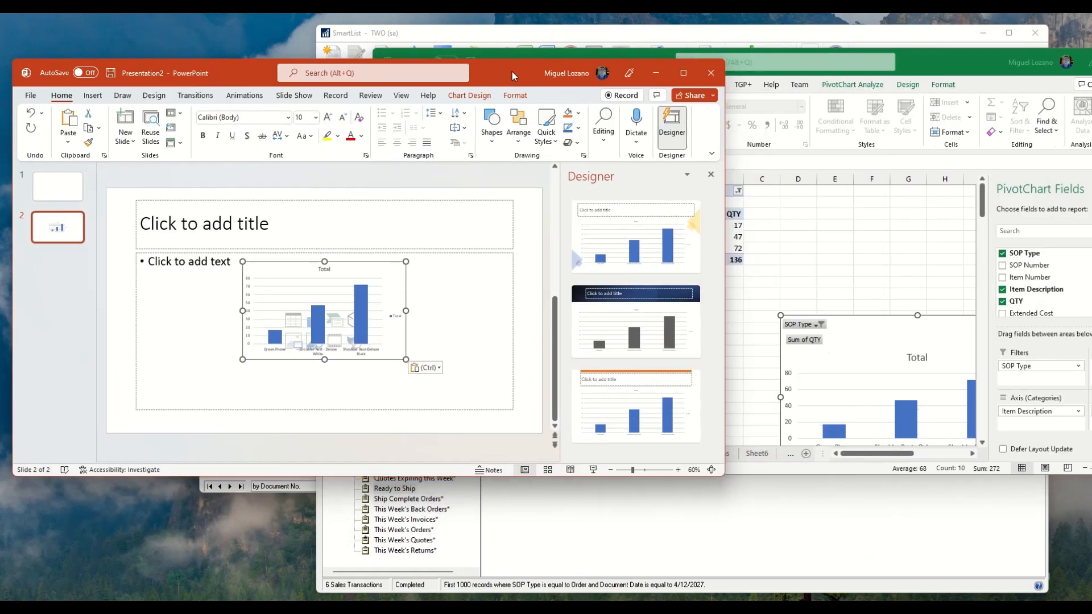
Filter the Excel PivotChart to the second and third slicer customers in turn, and check the linked chart on the PowerPoint slide
left_click(894, 457)
left_click_drag(894, 457, 950, 454)
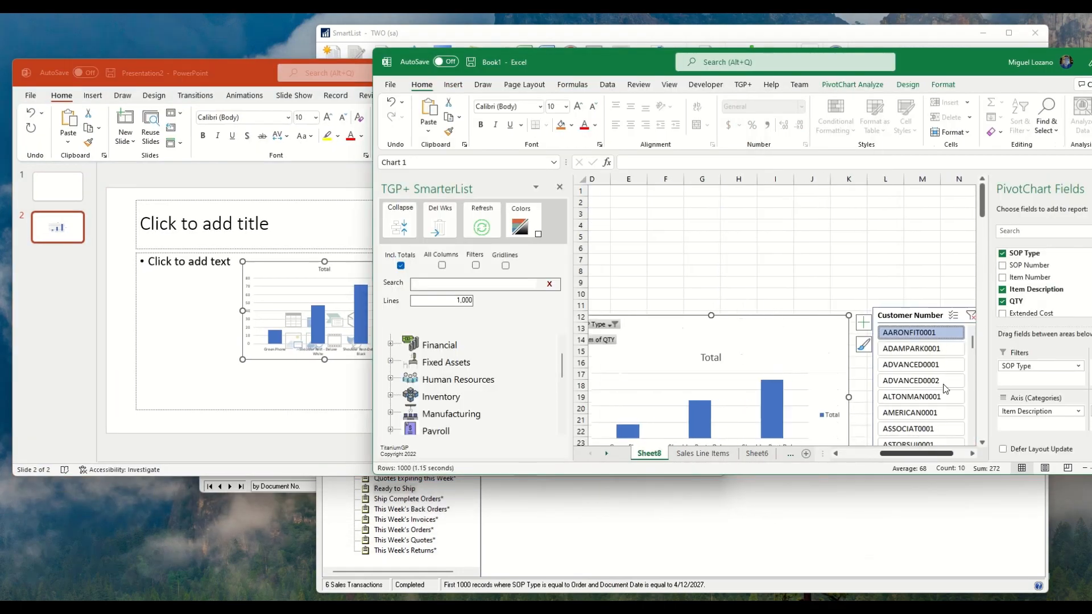
left_click(930, 348)
left_click(930, 365)
left_click(247, 71)
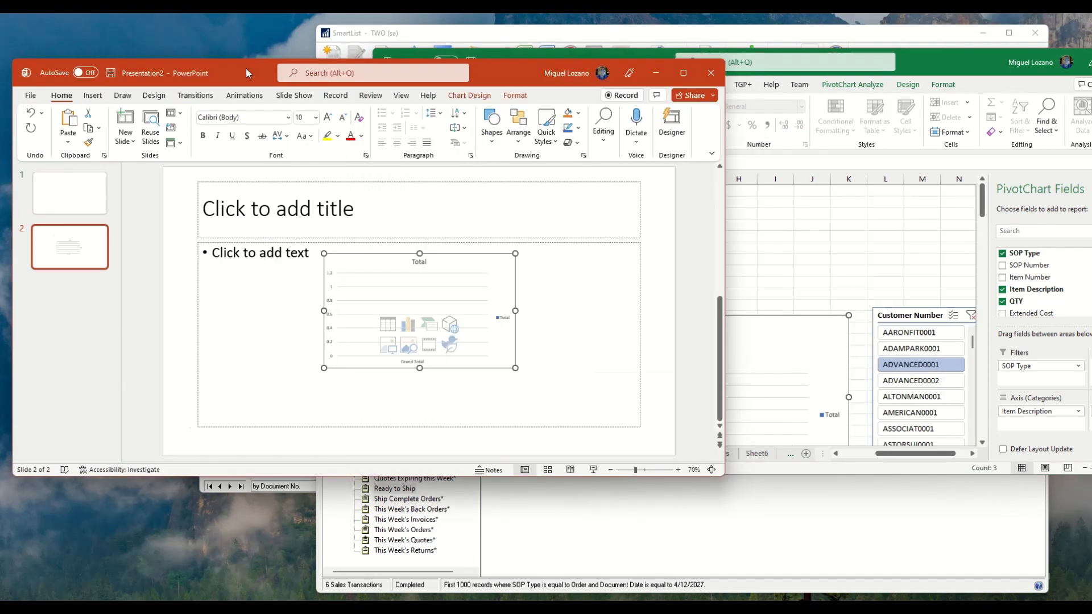
left_click(889, 385)
left_click(250, 72)
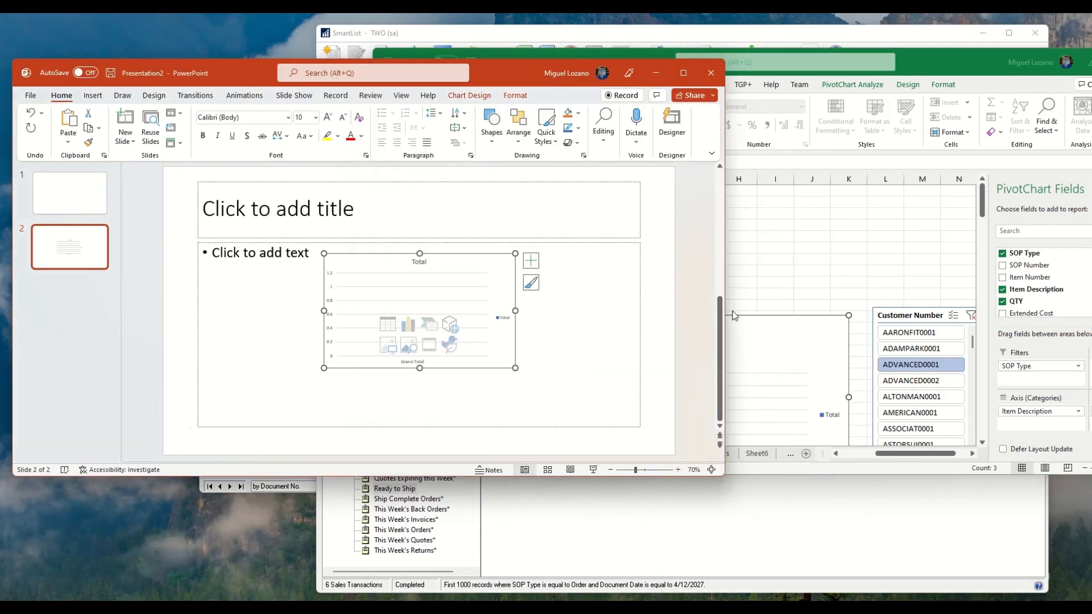
Narrow the PowerPoint window so it sits beside Excel, and filter the PivotChart to the second customer in the slicer
left_click_drag(726, 299, 523, 298)
left_click(932, 350)
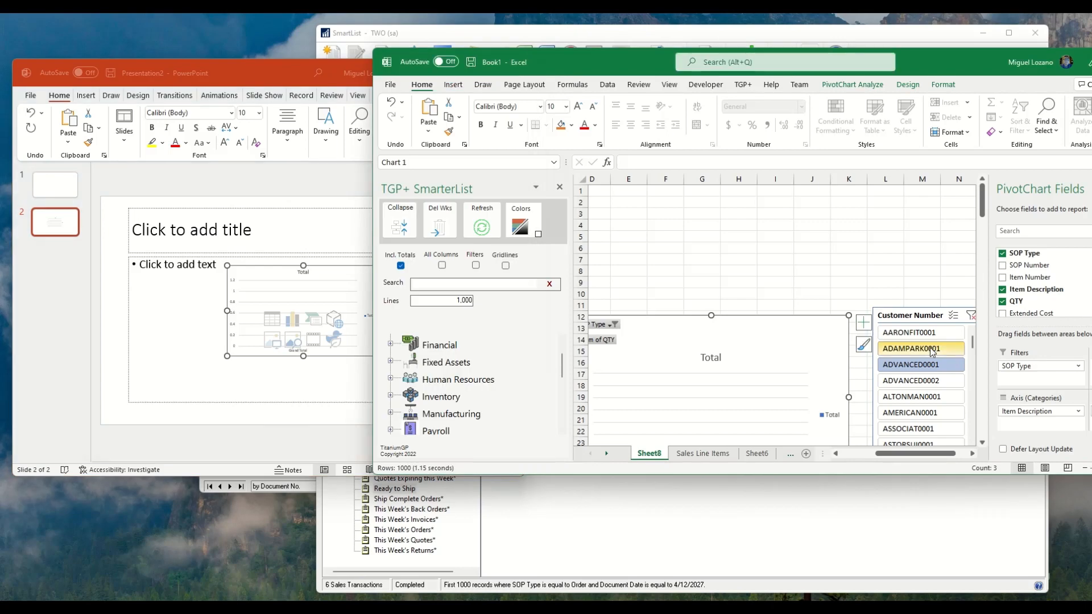
left_click(930, 348)
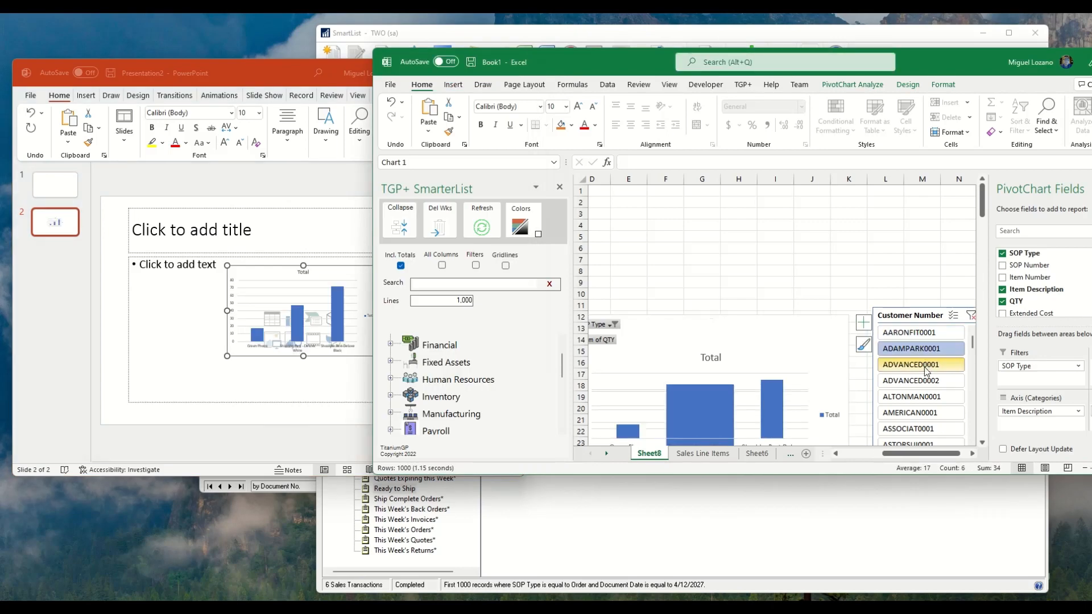
Filter the PivotChart to the third customer in the slicer, and close the linked PowerPoint presentation without saving it
left_click(926, 365)
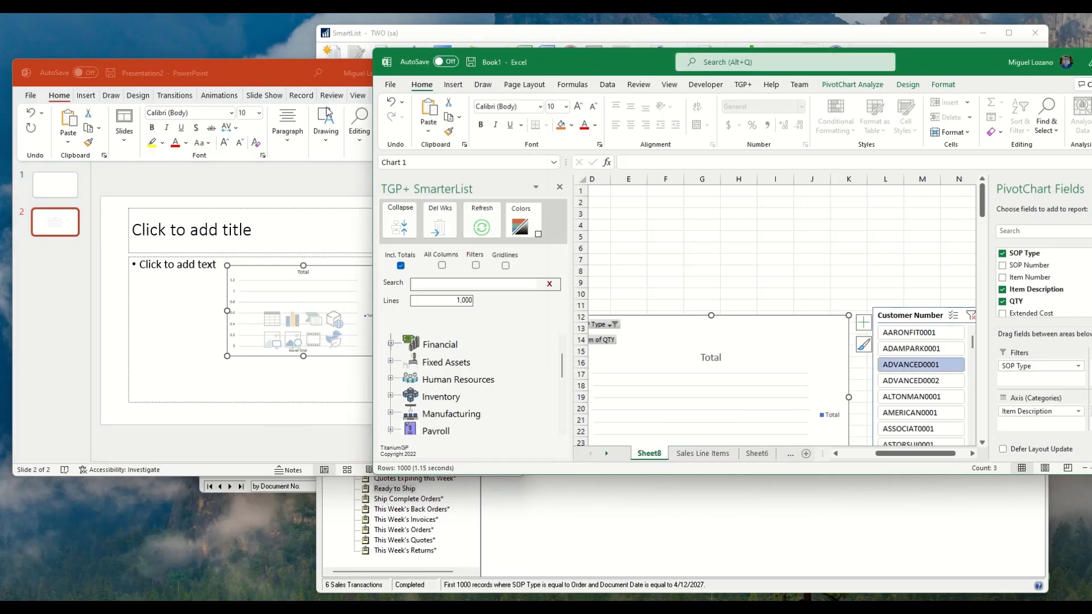
left_click(333, 90)
left_click(510, 73)
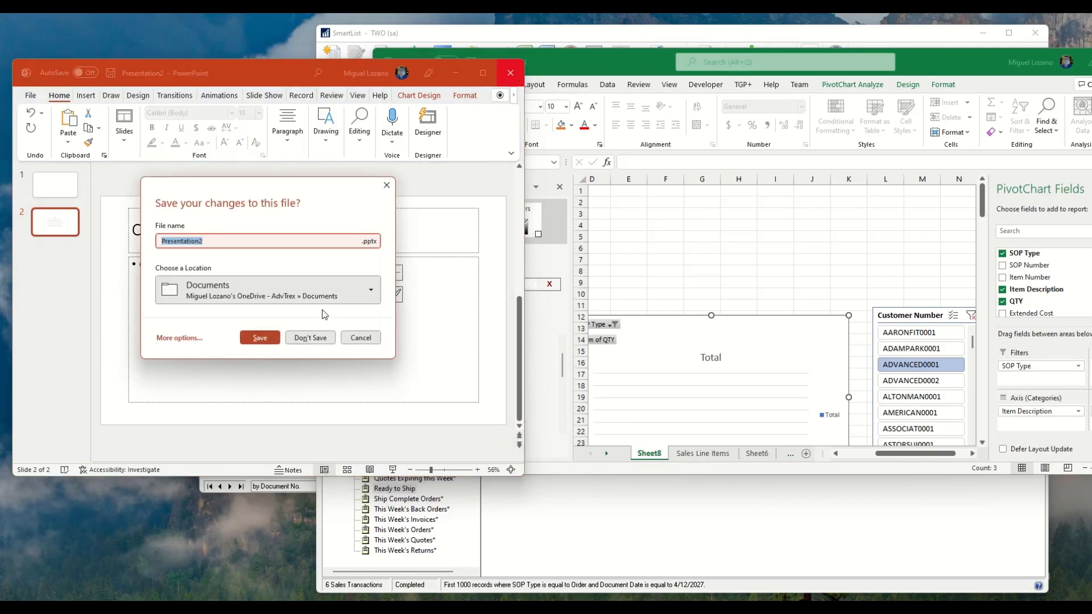
left_click(311, 338)
Maximize Excel, filter the Sheet8 slicer to the customer in row 38 of Sales Line Items, and delete that sheet's rows 35 to 44
left_click_drag(944, 62, 756, 57)
left_click(948, 56)
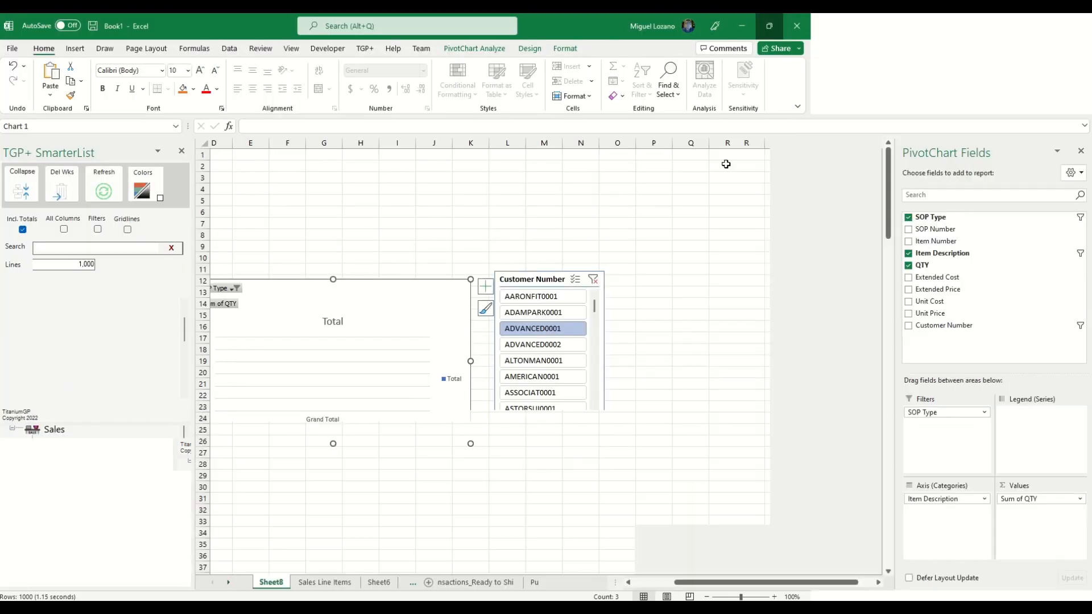
key("ctrl+Page_Down")
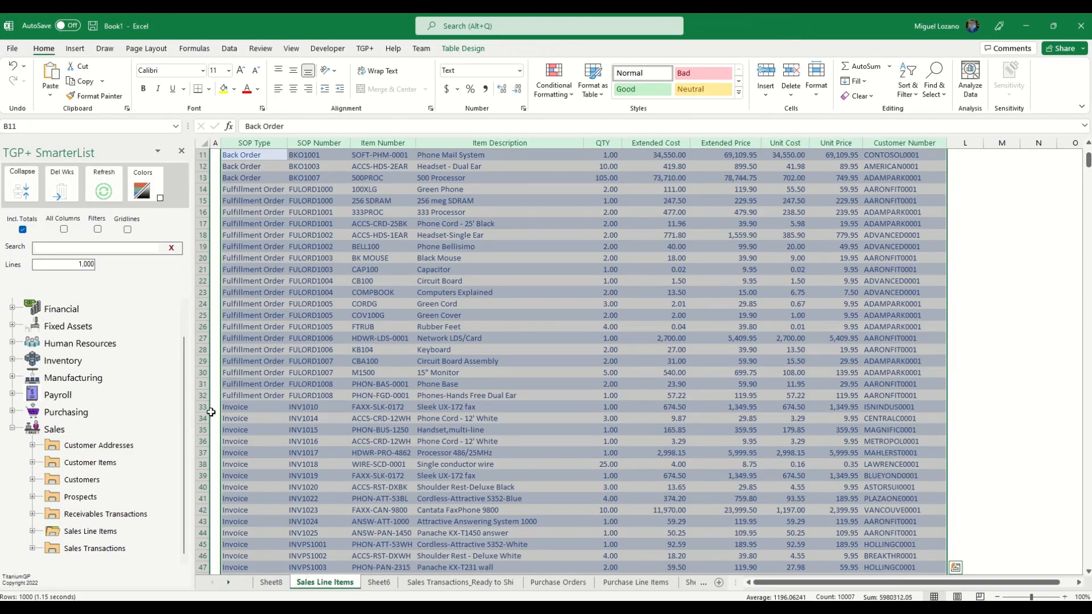
left_click_drag(202, 418, 203, 524)
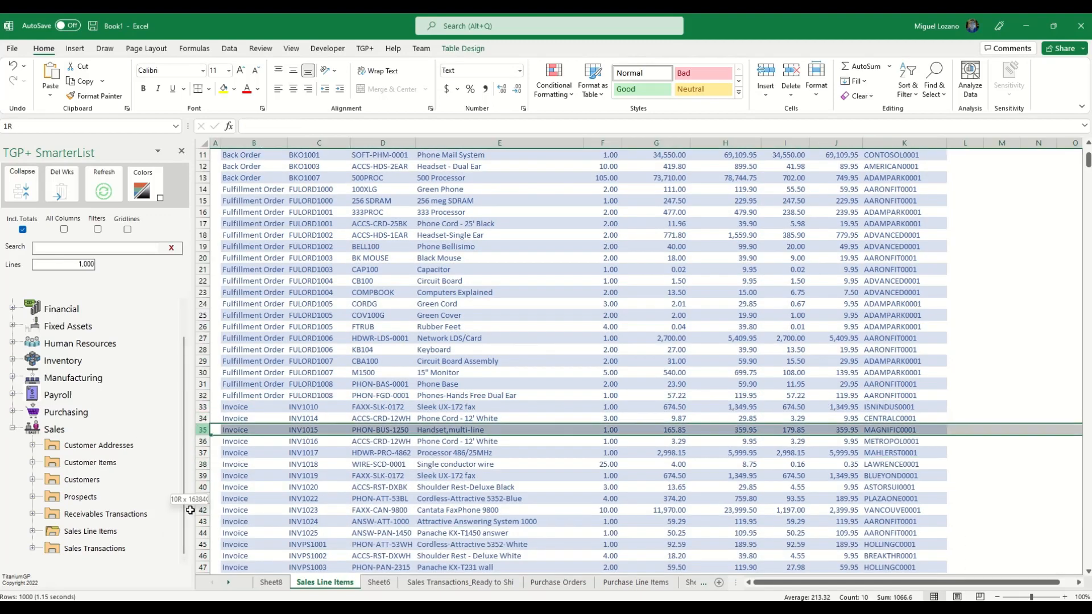
left_click(272, 582)
scroll(589, 315, "down", 3)
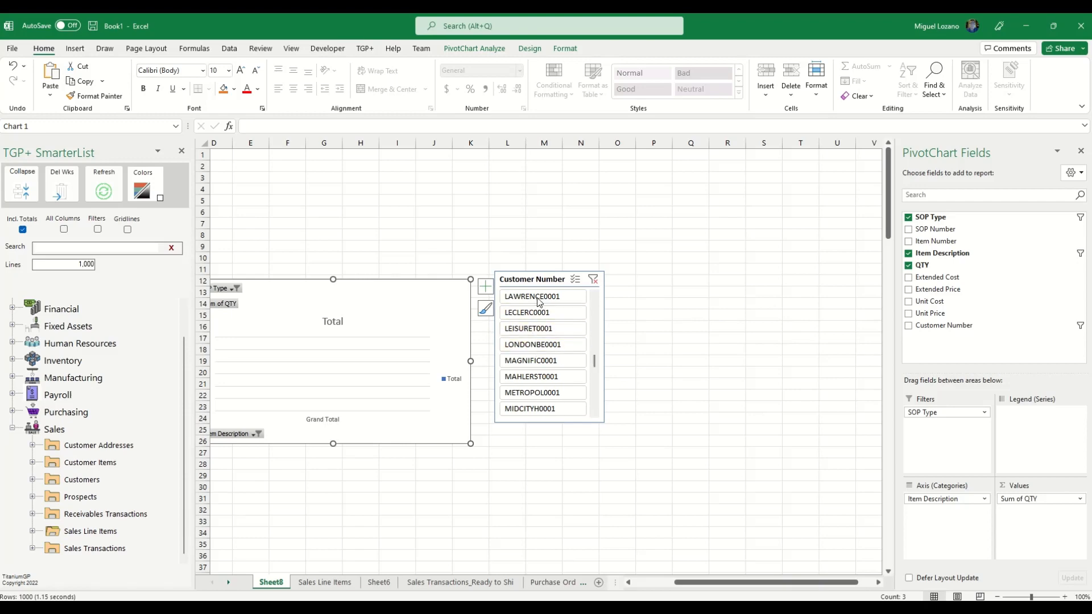
left_click(539, 299)
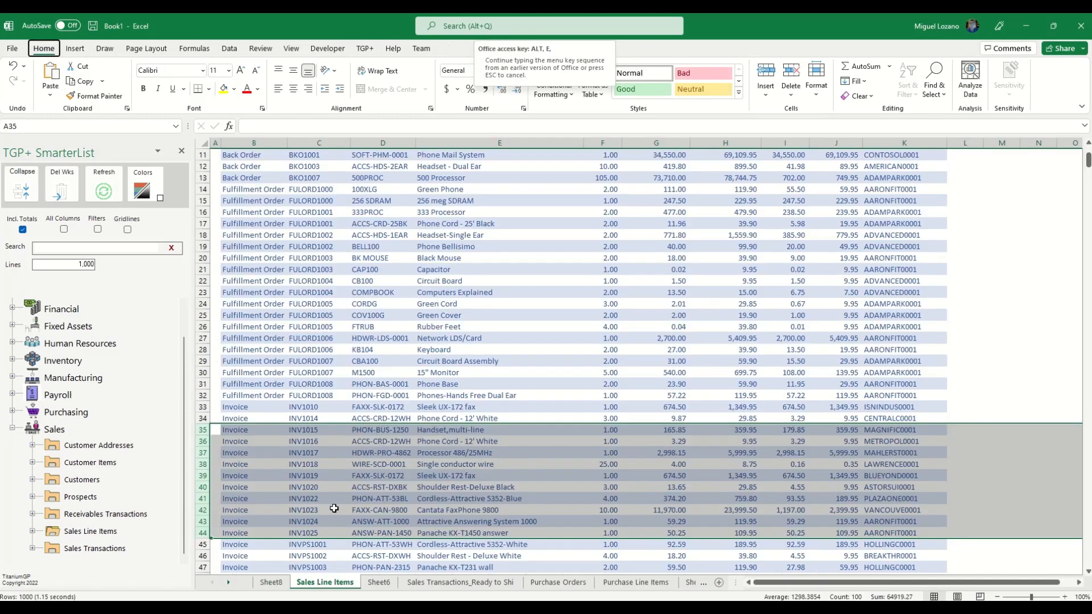
right_click(206, 448)
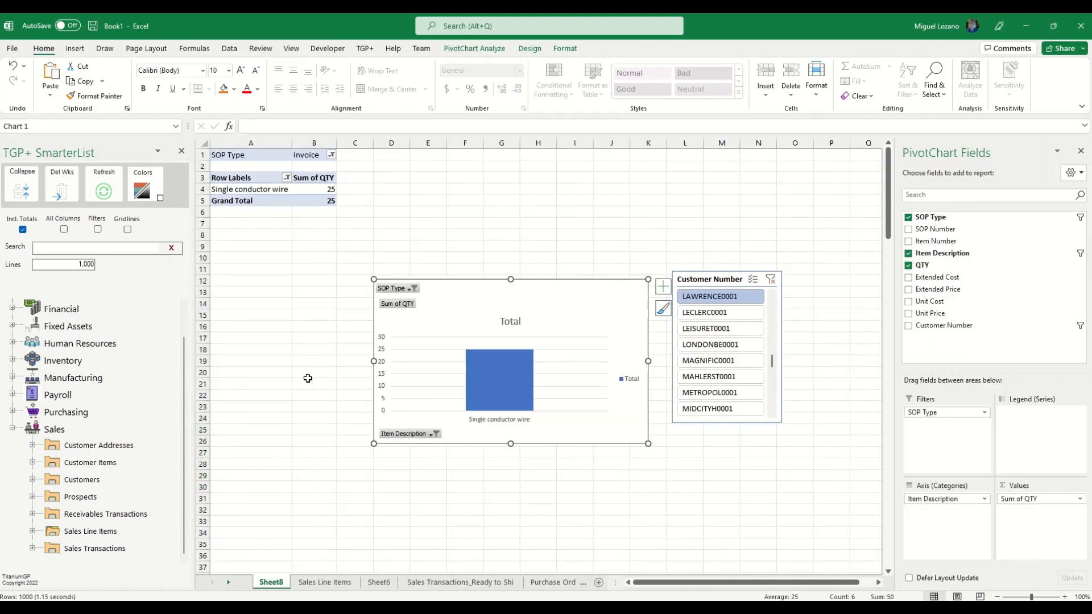
Refresh the PivotTable on Sheet8, reload the Sales Line Items SmarterList from Dynamics GP, and refresh the PivotTable again
right_click(328, 176)
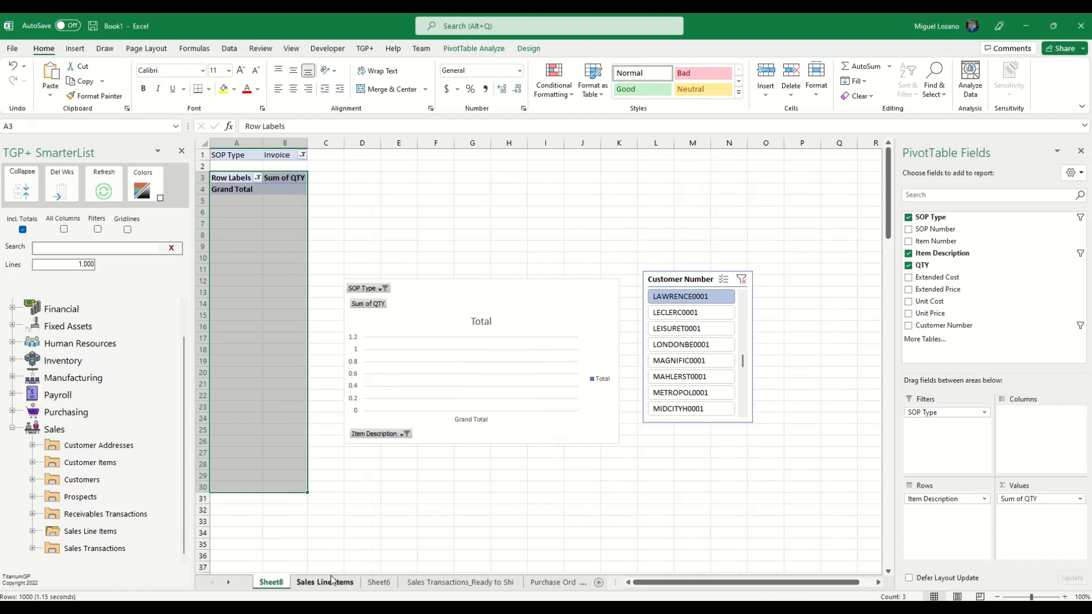
left_click(325, 582)
left_click(98, 177)
left_click(275, 583)
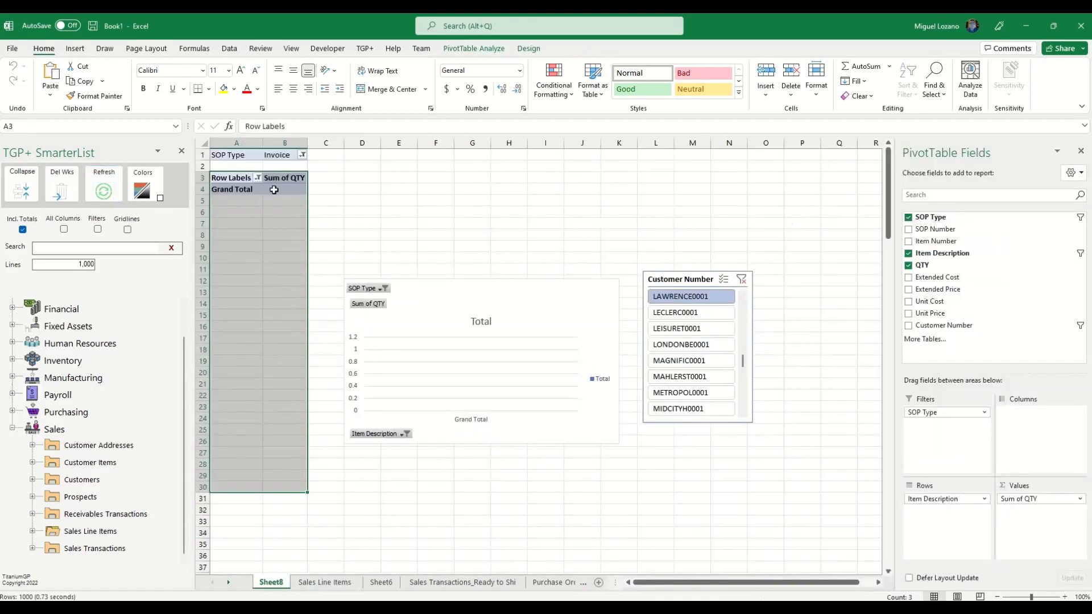
right_click(230, 178)
left_click(259, 242)
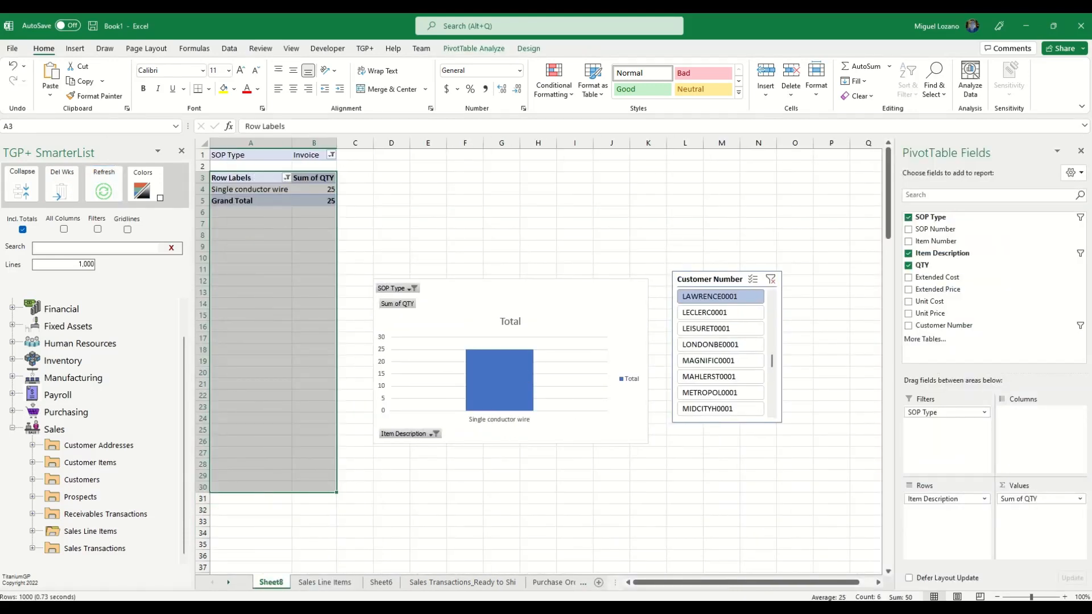
Open the Receivings Transactions SmarterList from the Purchasing group, and refresh it with all columns included
left_click(12, 427)
left_click(12, 411)
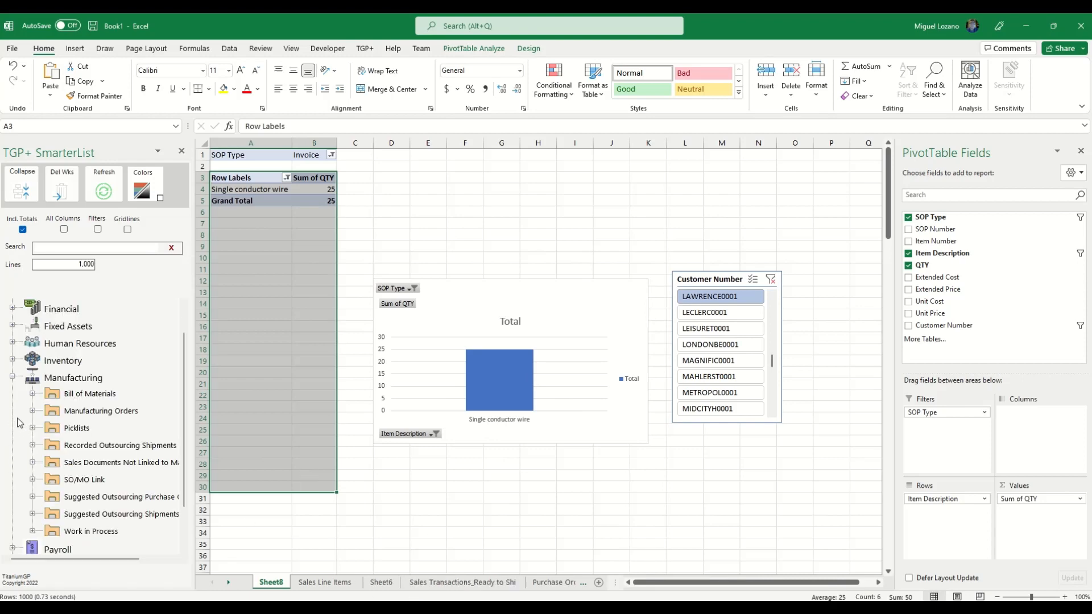
left_click(13, 376)
left_click(12, 445)
double_click(103, 497)
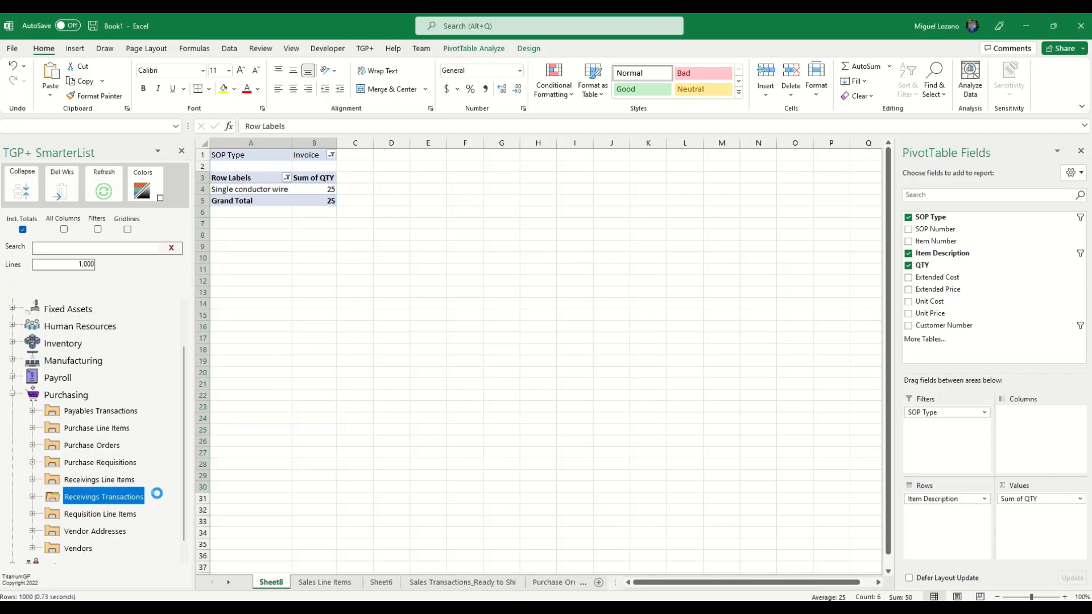
left_click(32, 497)
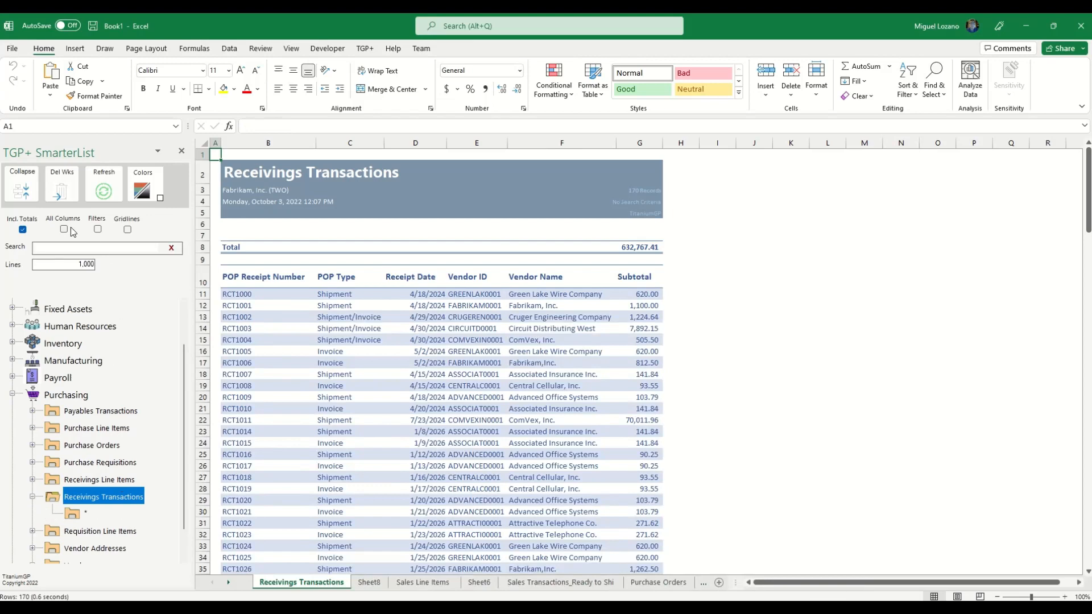
left_click(63, 230)
left_click(103, 191)
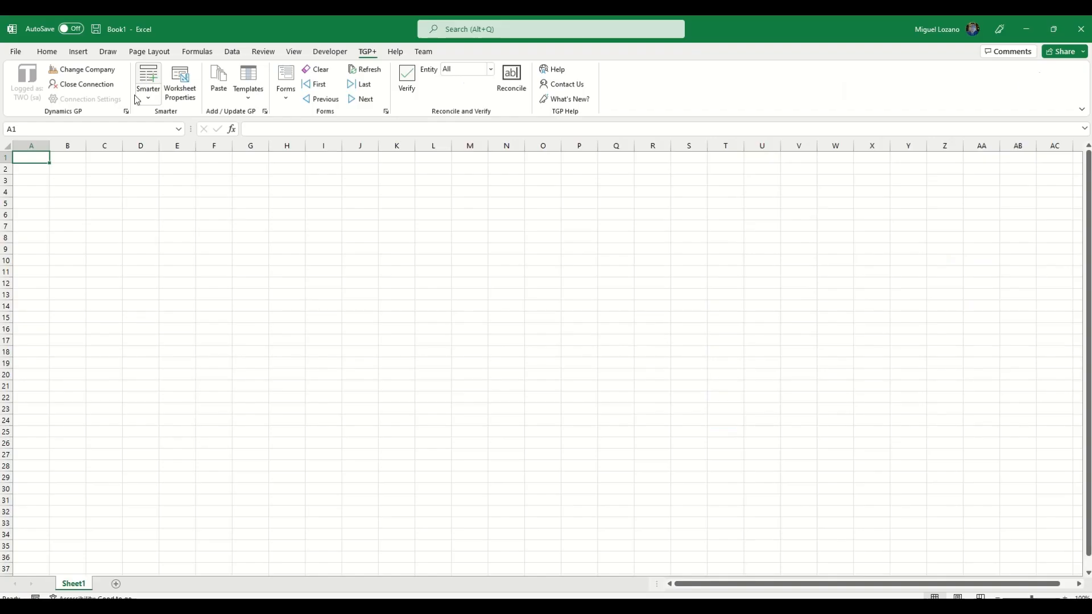
Open the Purchasing group's Receivings Transactions SmarterList in the new blank workbook
left_click(15, 448)
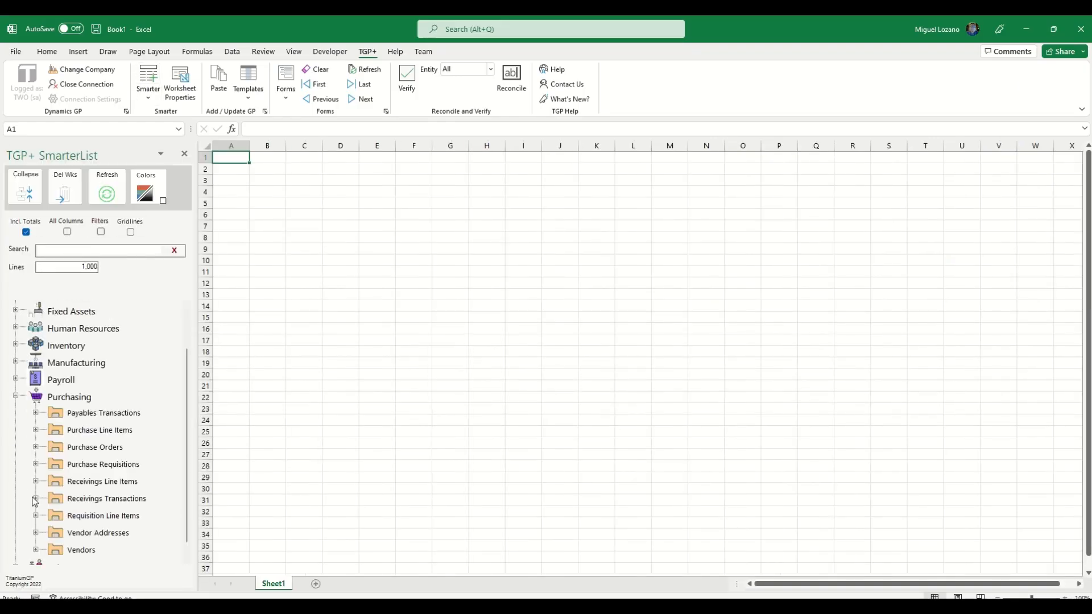
double_click(90, 501)
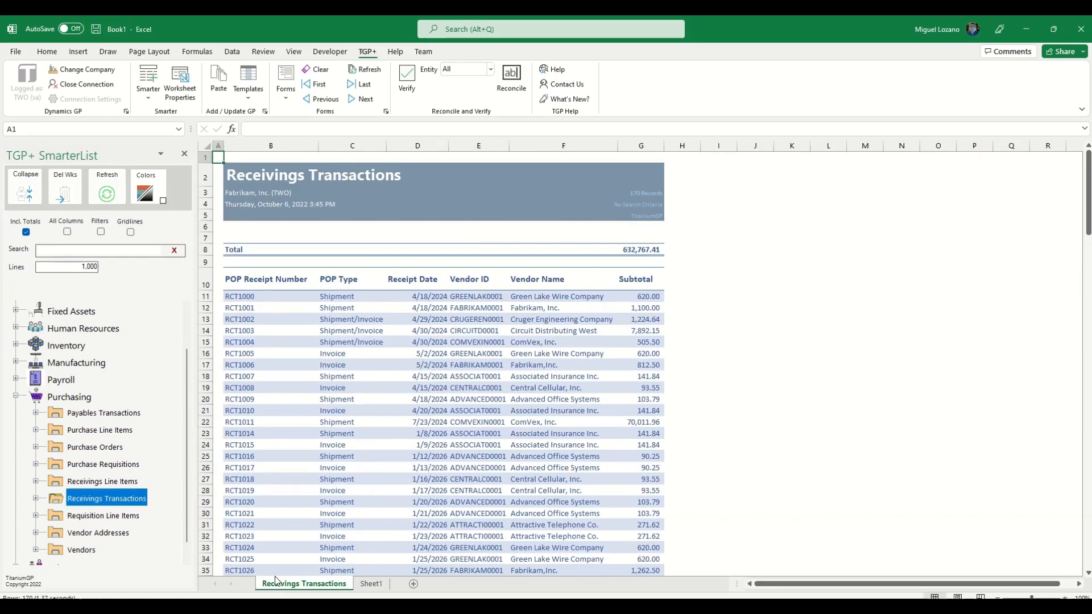
Delete the Receivings Transactions sheet, and open that SmarterList again with all columns included
right_click(291, 584)
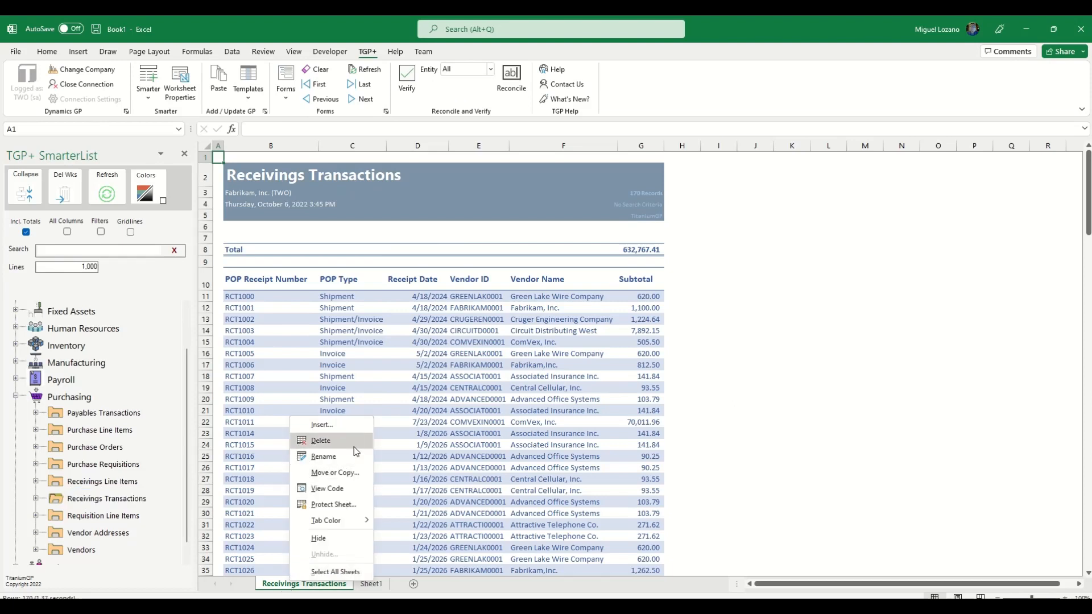
left_click(296, 439)
key("Return")
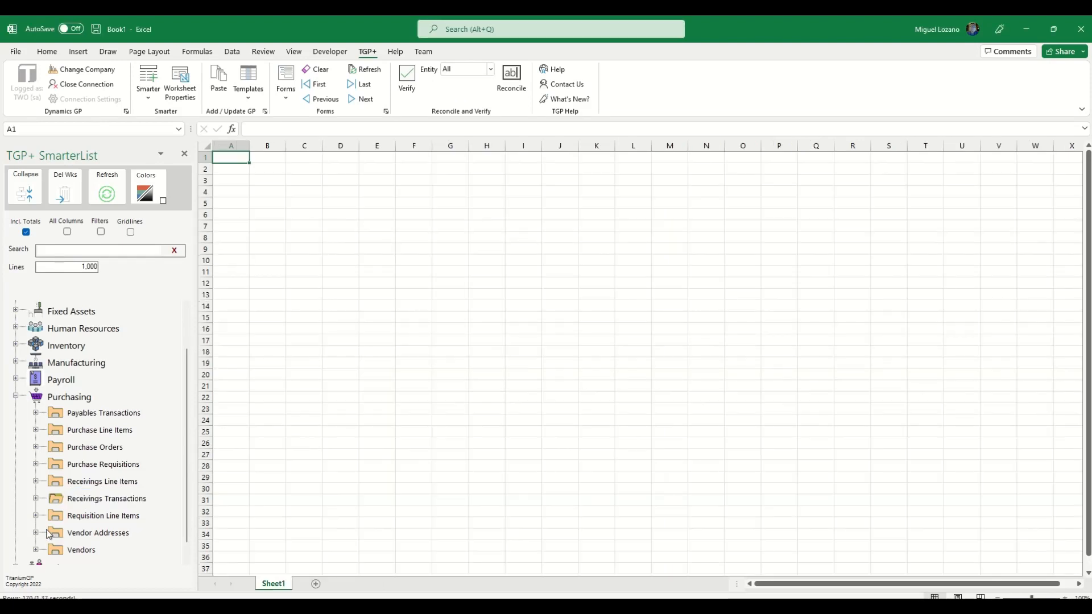
left_click(68, 233)
double_click(84, 500)
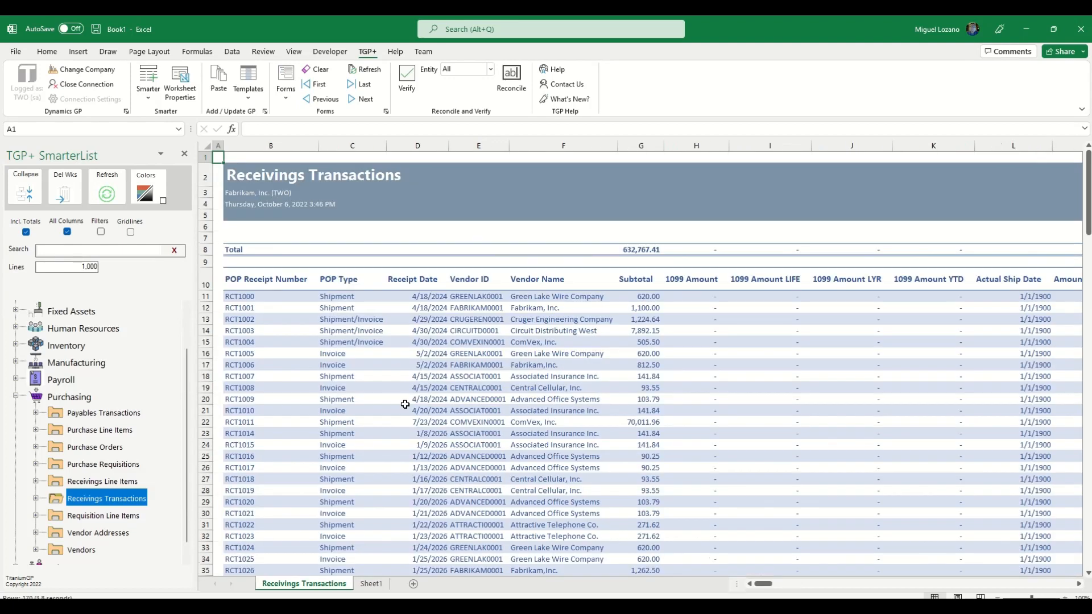
Open the TGP+ Reconcile tool for the Receivings Transactions table
left_click(398, 297)
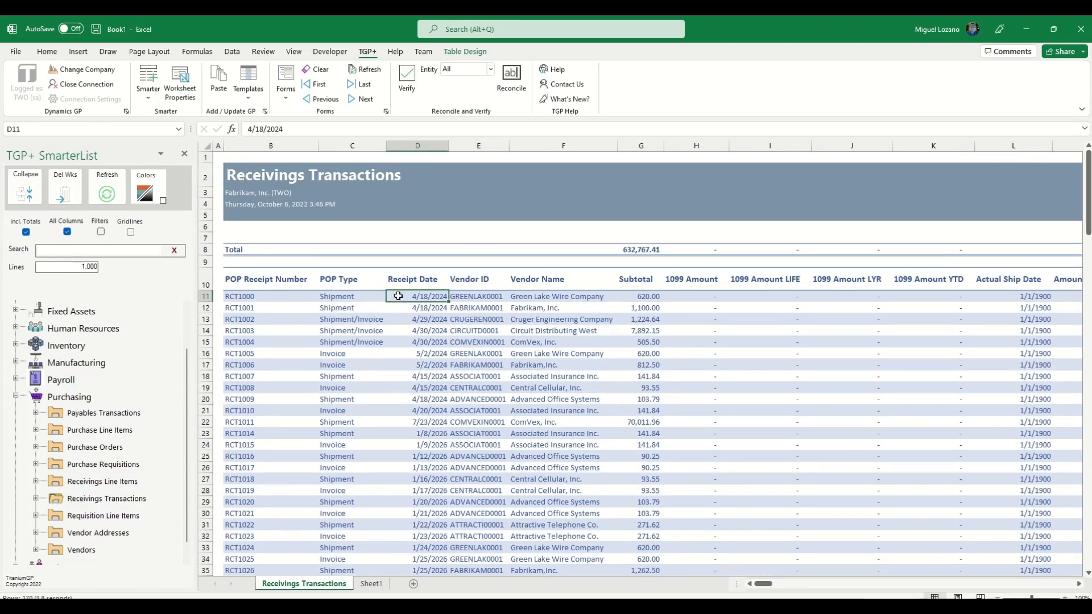
left_click(512, 80)
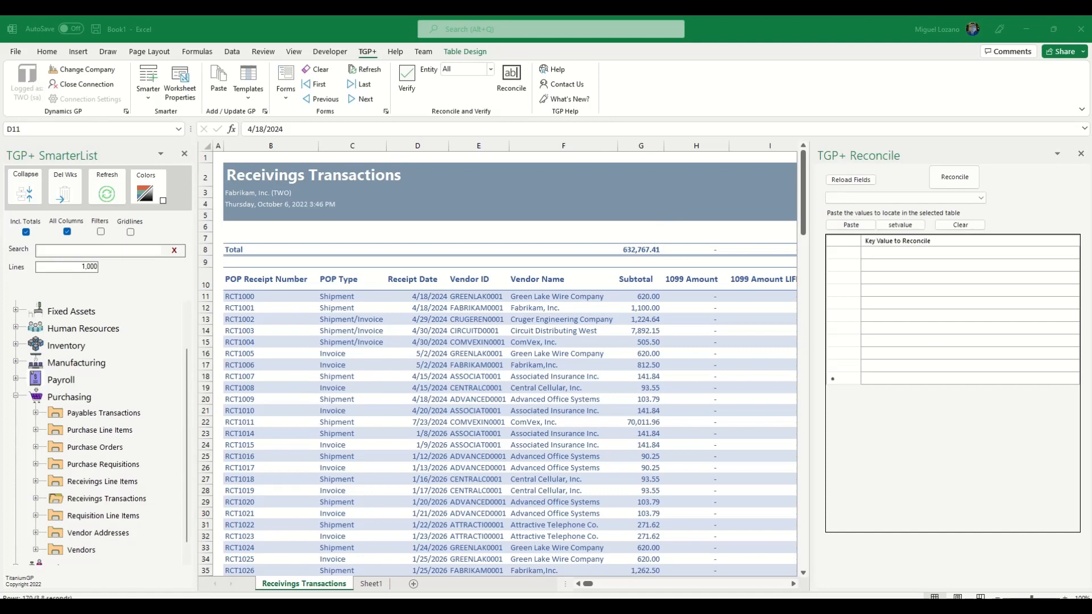
left_click(831, 237)
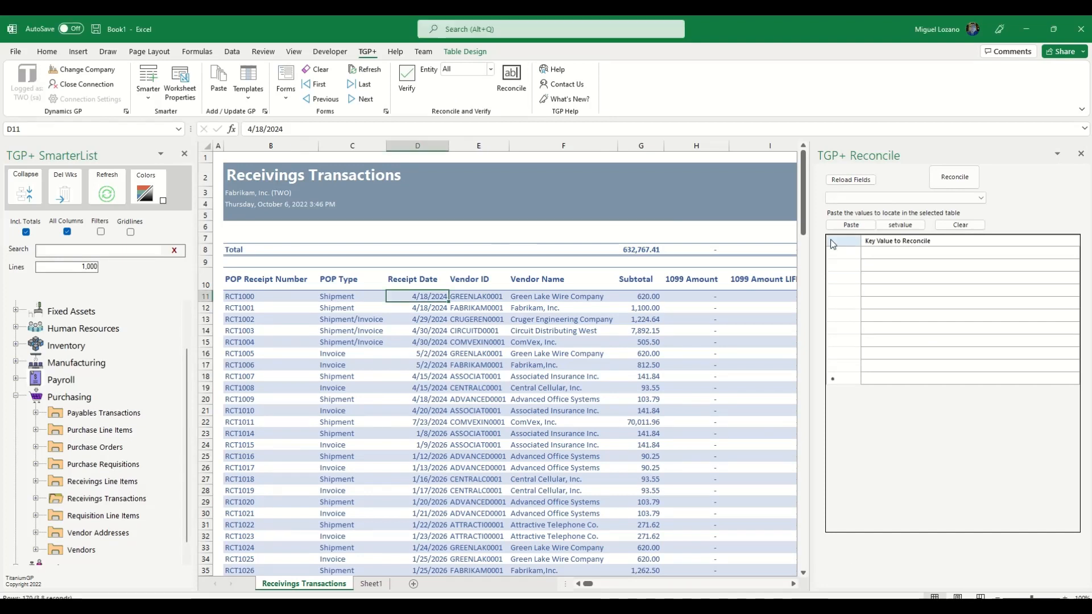
type("SD13 SD14 SD19")
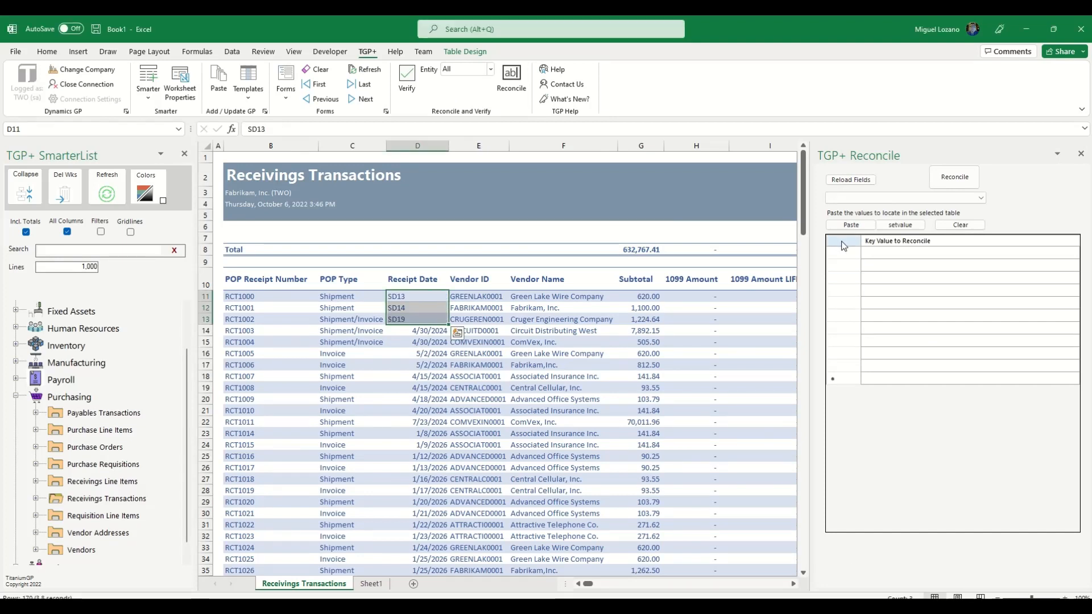
key("ctrl+z")
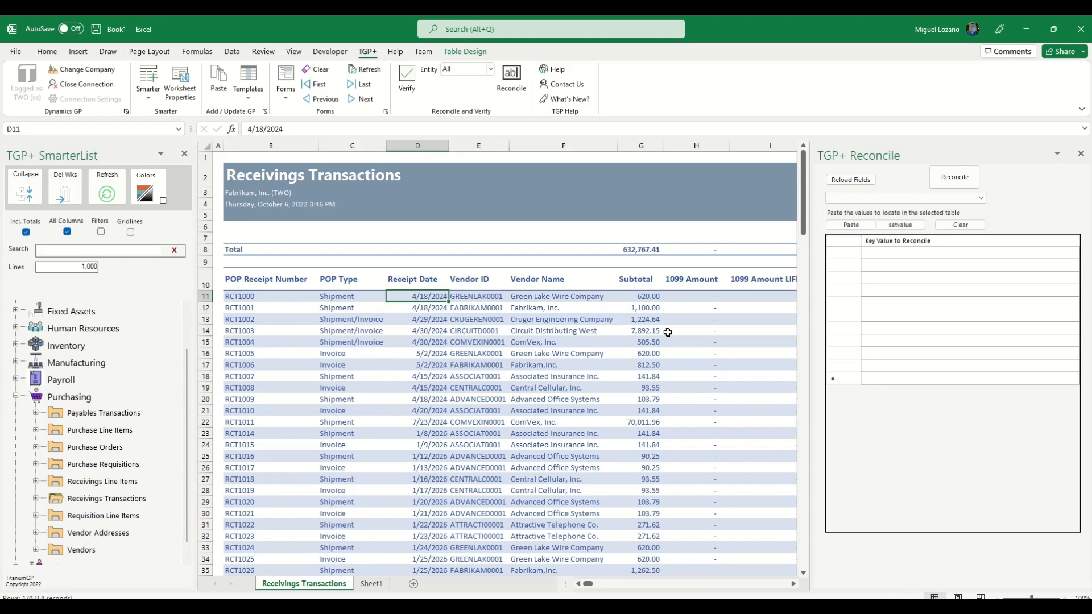
Enter SD13, SD14, SD19 and SD30 as the key values to reconcile
left_click(853, 248)
type("SD13 SD14 SD19")
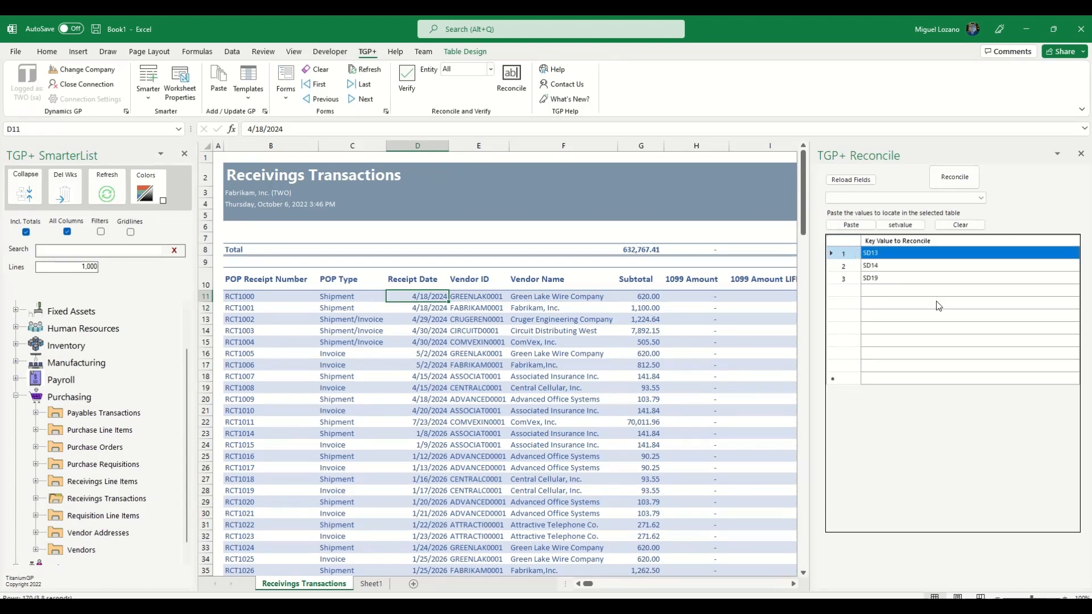
left_click(903, 291)
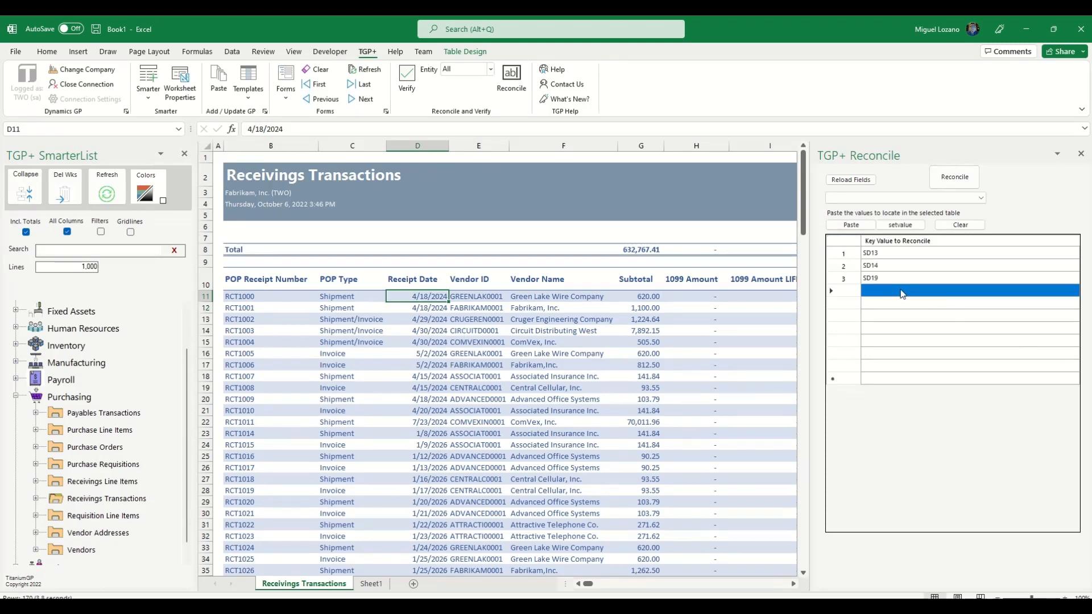
left_click(902, 291)
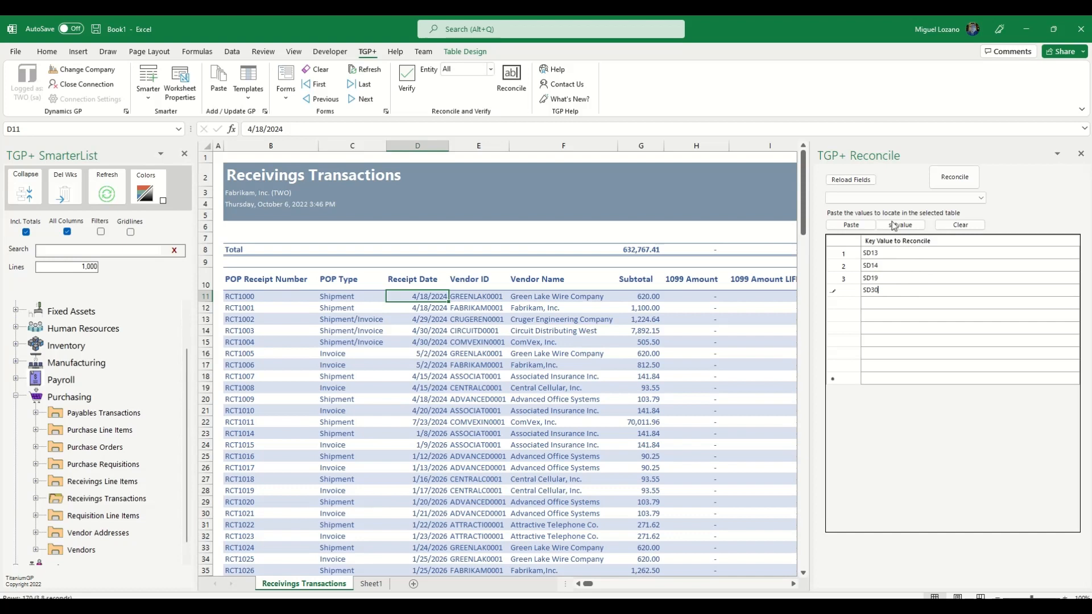
Reload the table's fields, choose Vendor Document Number as the field to match, and reconcile the Receivings Transactions table against the key values
left_click(856, 181)
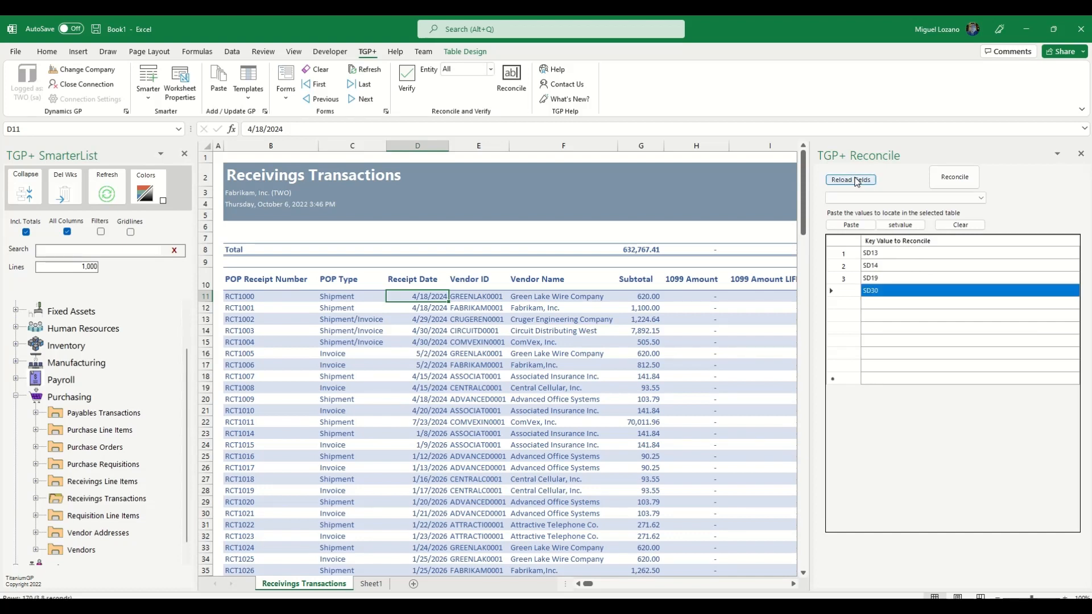
left_click(886, 199)
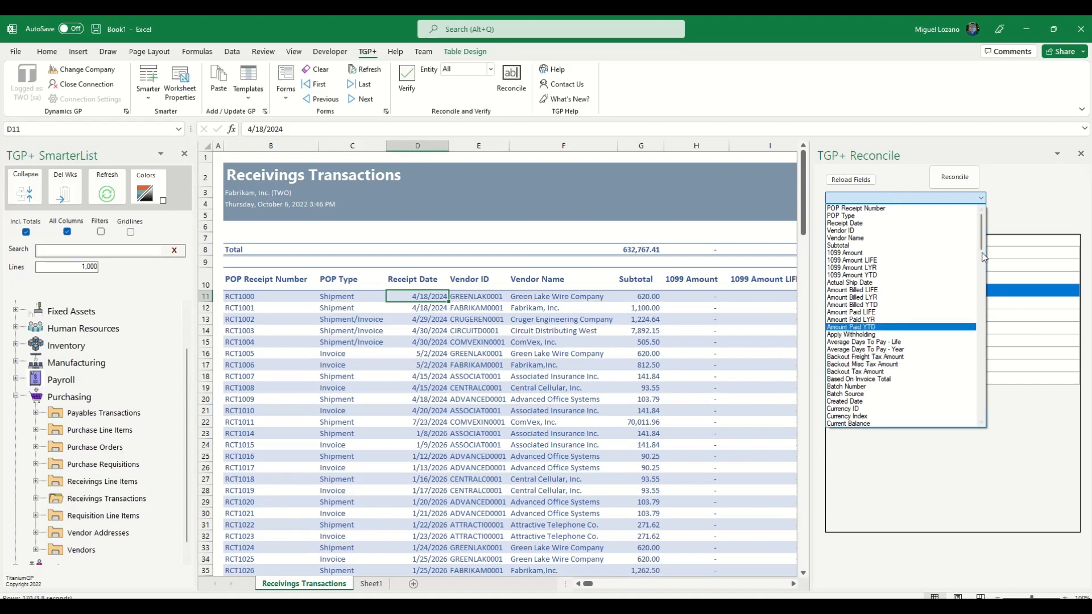
left_click_drag(984, 266, 980, 427)
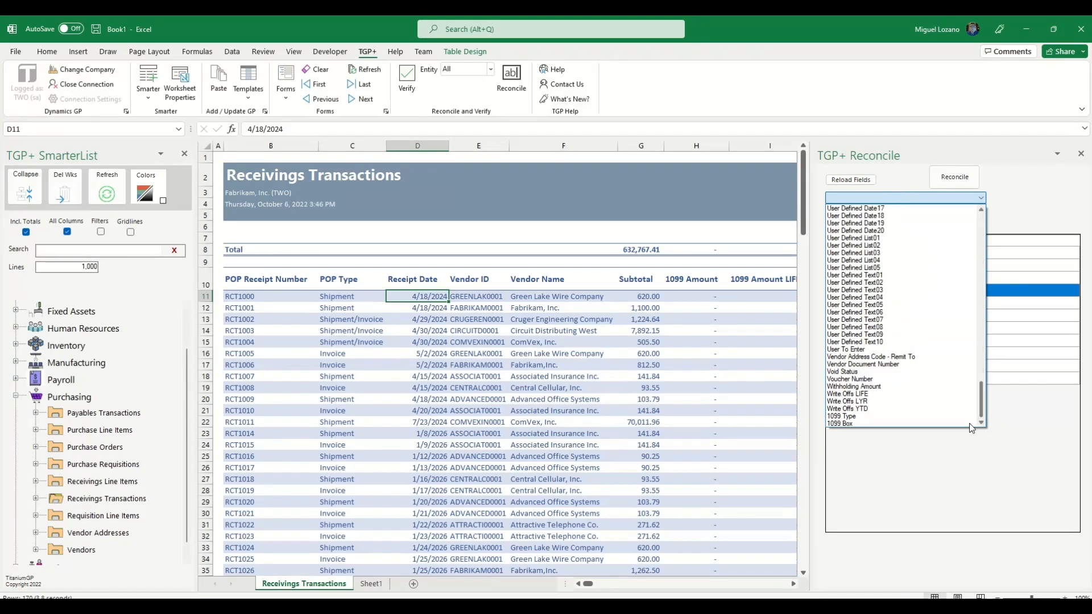
left_click(903, 365)
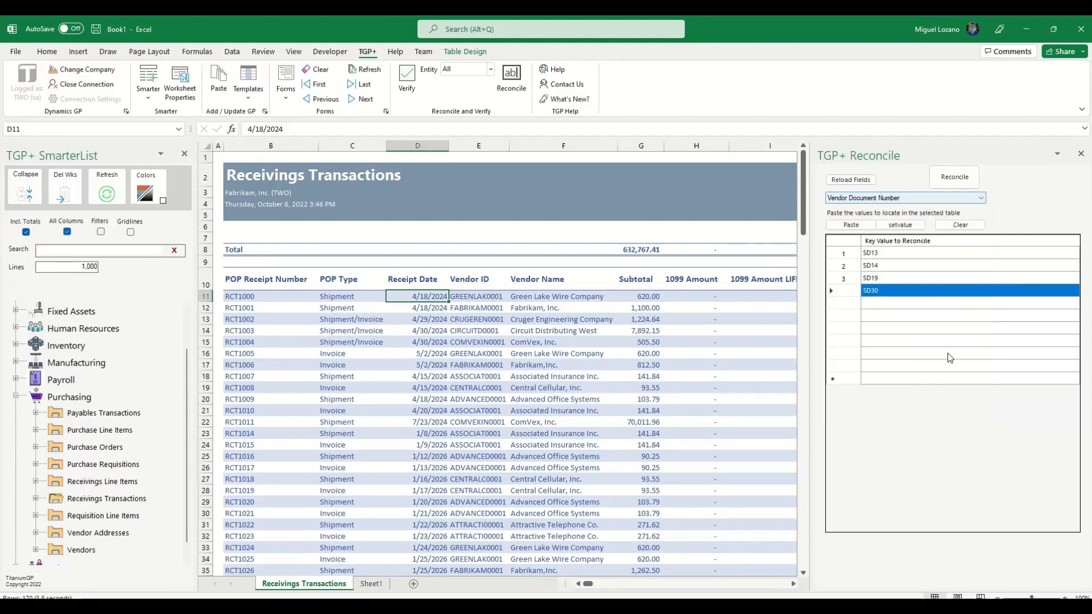
left_click(954, 180)
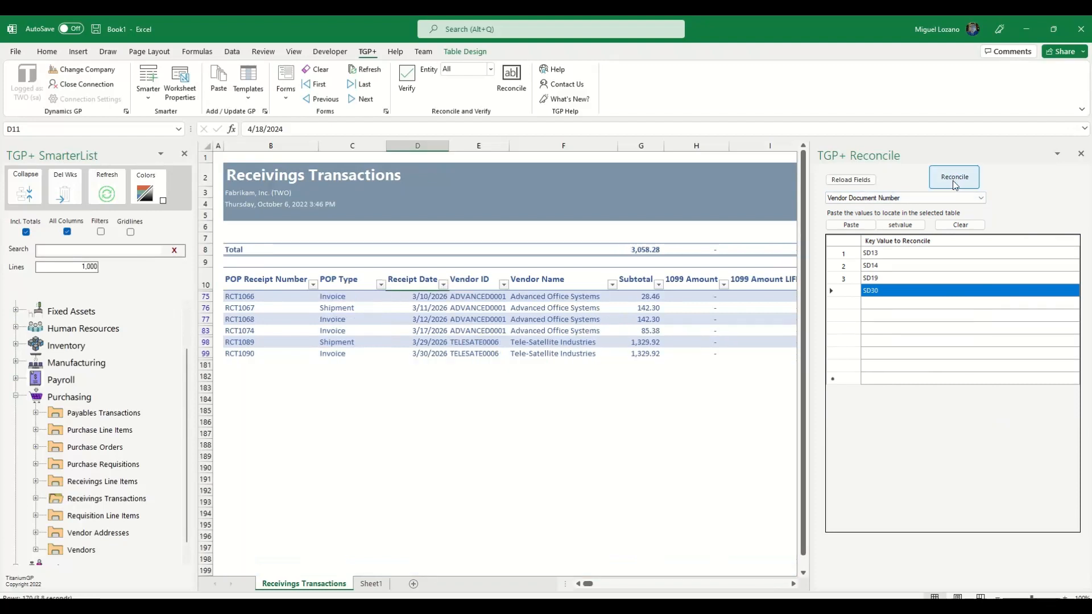
left_click(910, 365)
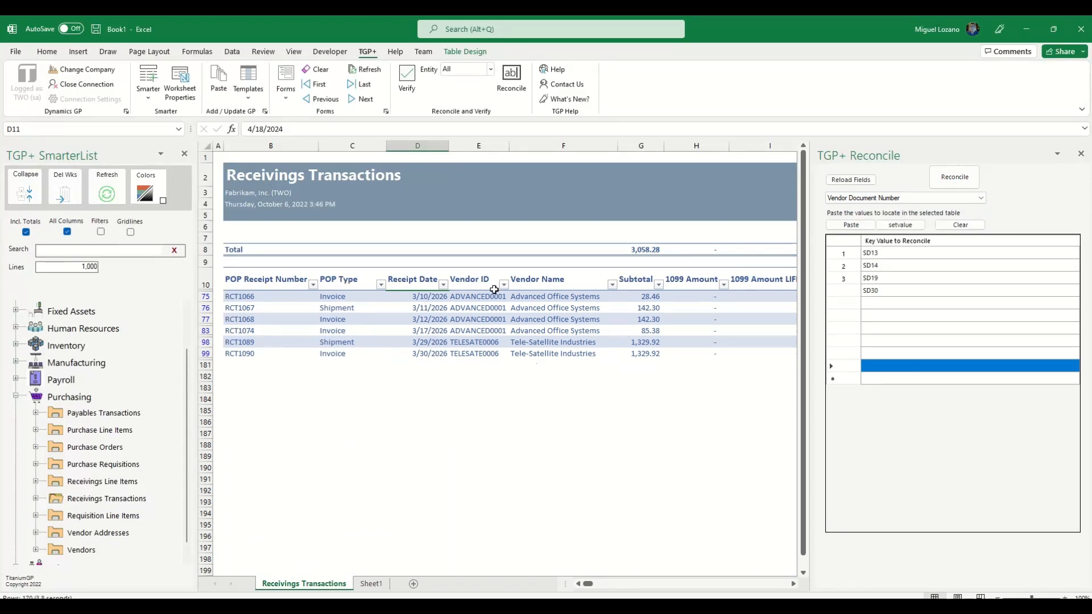
left_click(496, 251)
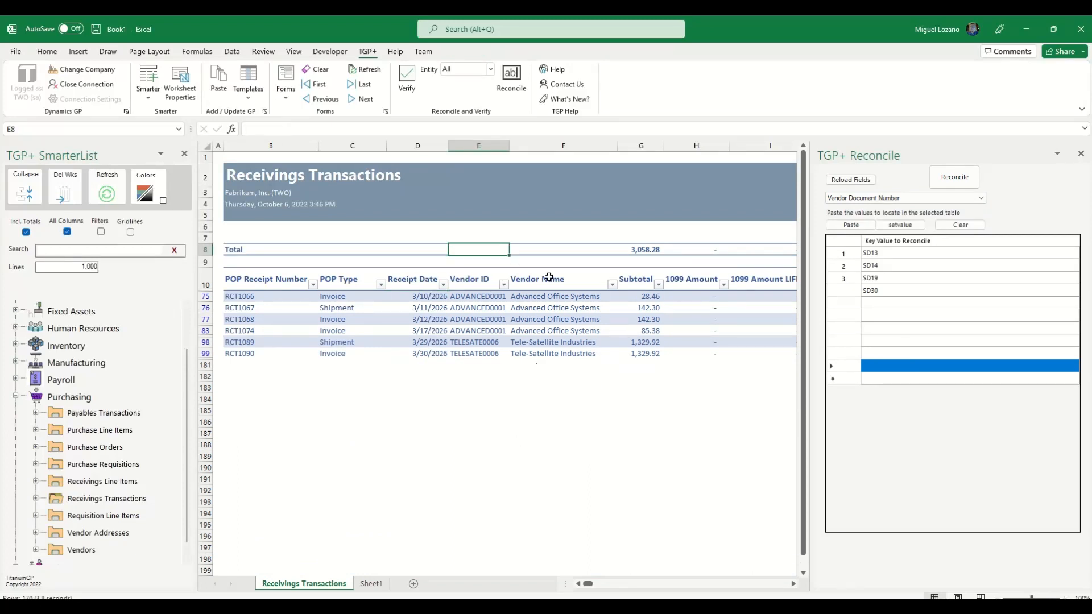
Search the Receivings Transactions sheet for "document number" to view the Vendor Document Number column
key("ctrl+f")
type("documen")
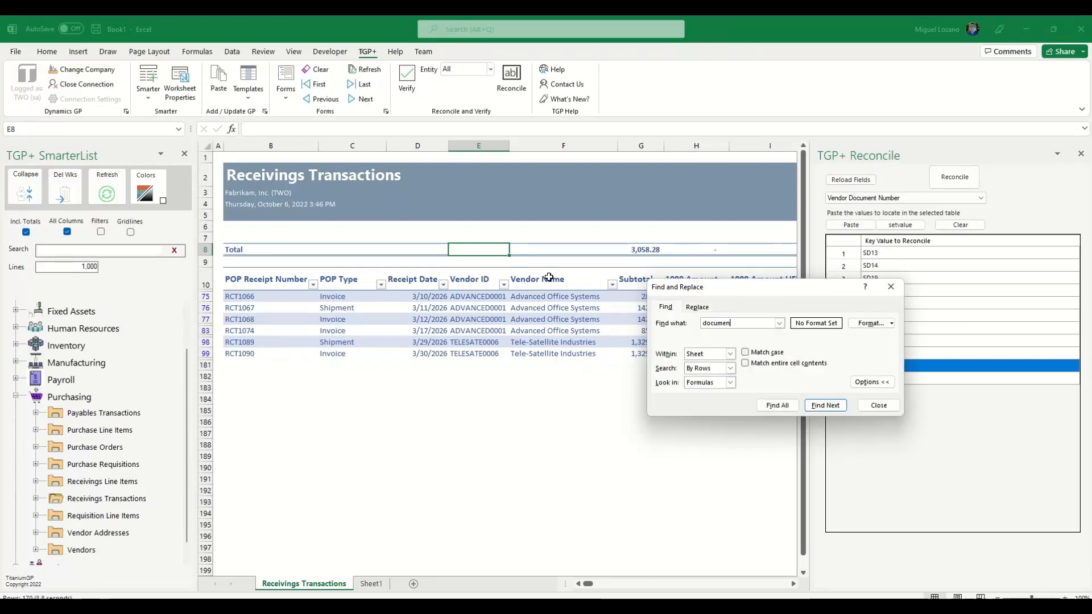
type("t number")
key("Return")
key("Escape")
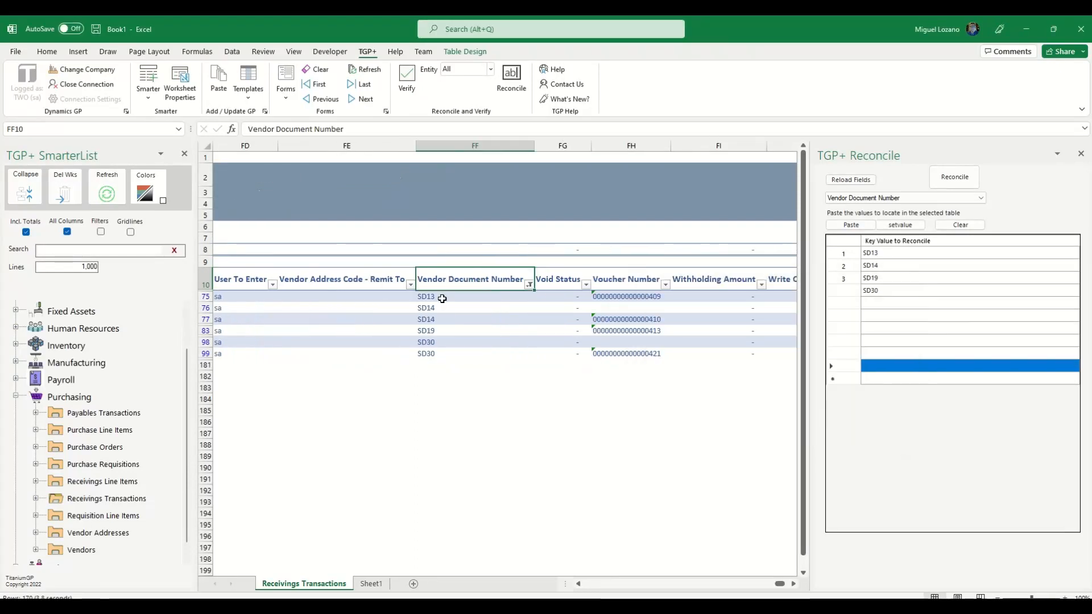
Change the second key value to SD14qqqq, add sd312222 to the list, and run the reconciliation again
left_click(906, 266)
left_click(911, 264)
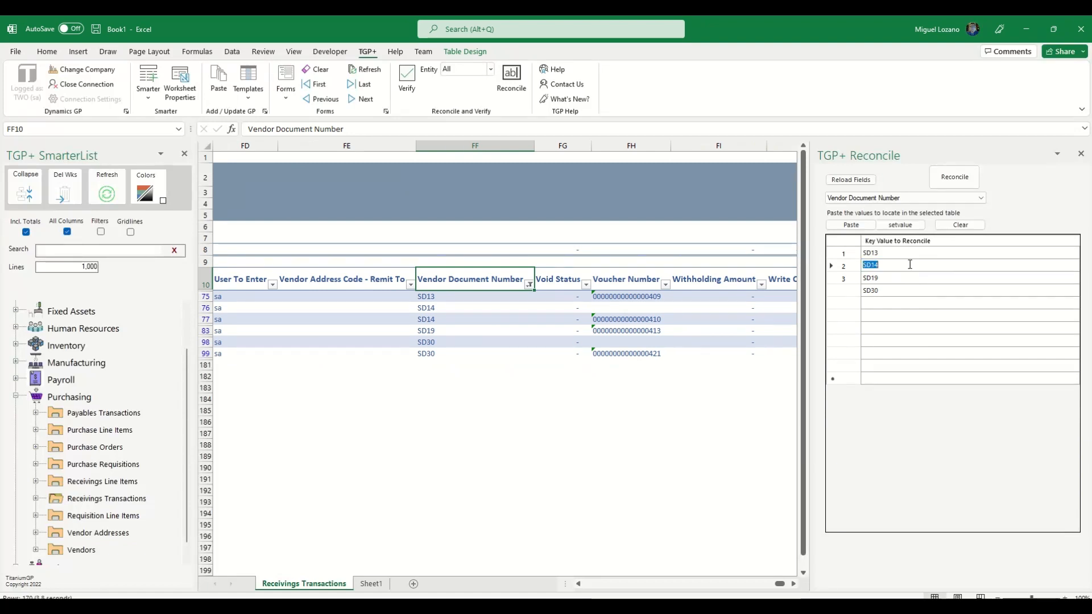
left_click(910, 264)
type("qqqq")
left_click(885, 305)
type("sd312")
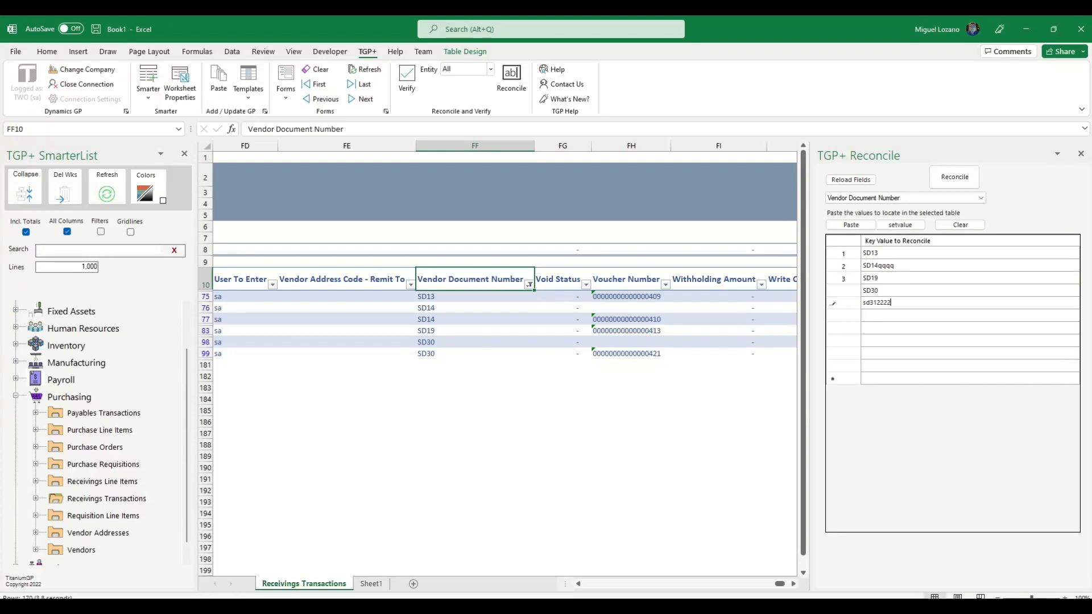
type("222")
left_click(898, 316)
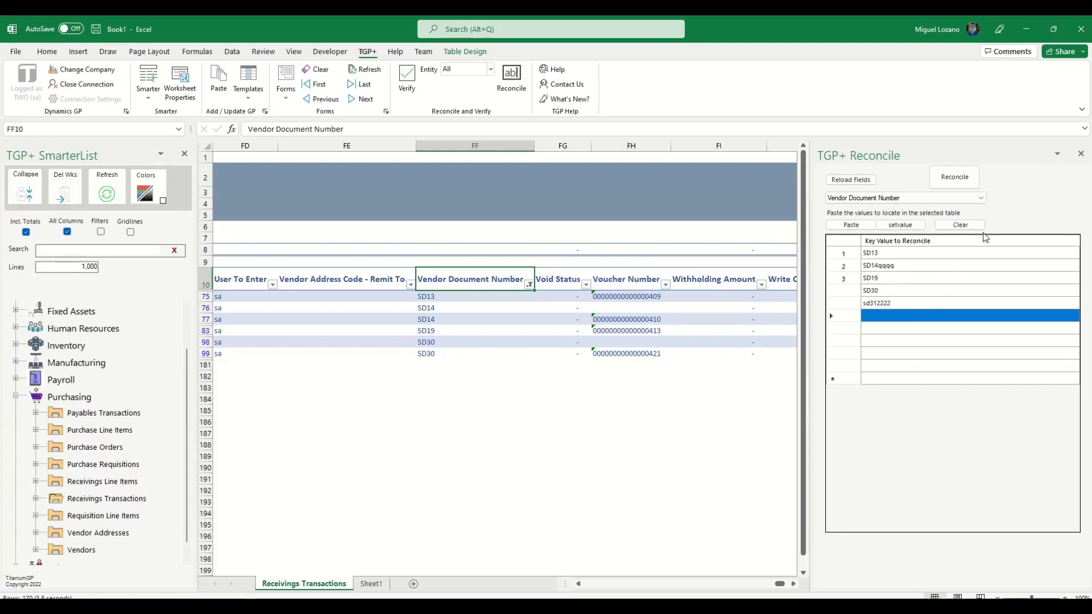
left_click(917, 342)
left_click(950, 181)
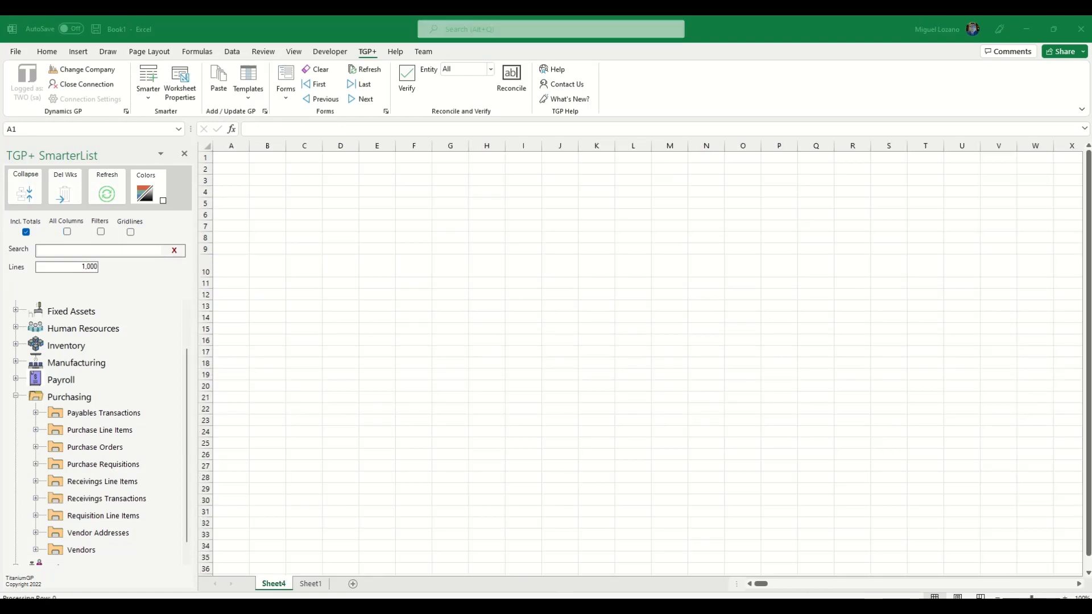
Open the Purchase Line Items SmarterList and change the item number in cell E17 to ACCS-CRD-12WaaaH
double_click(104, 432)
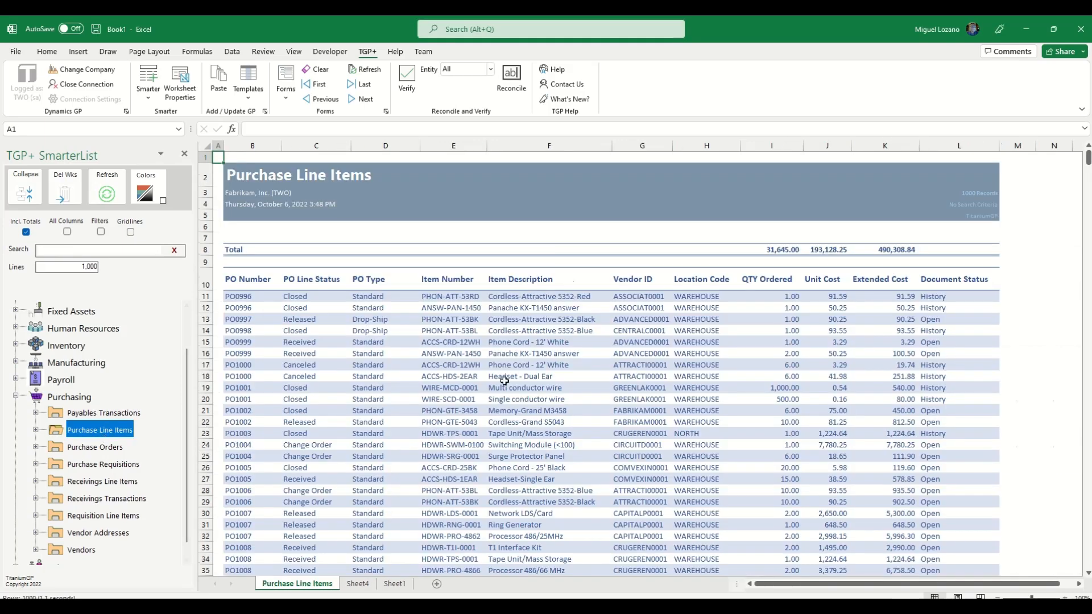
left_click(461, 365)
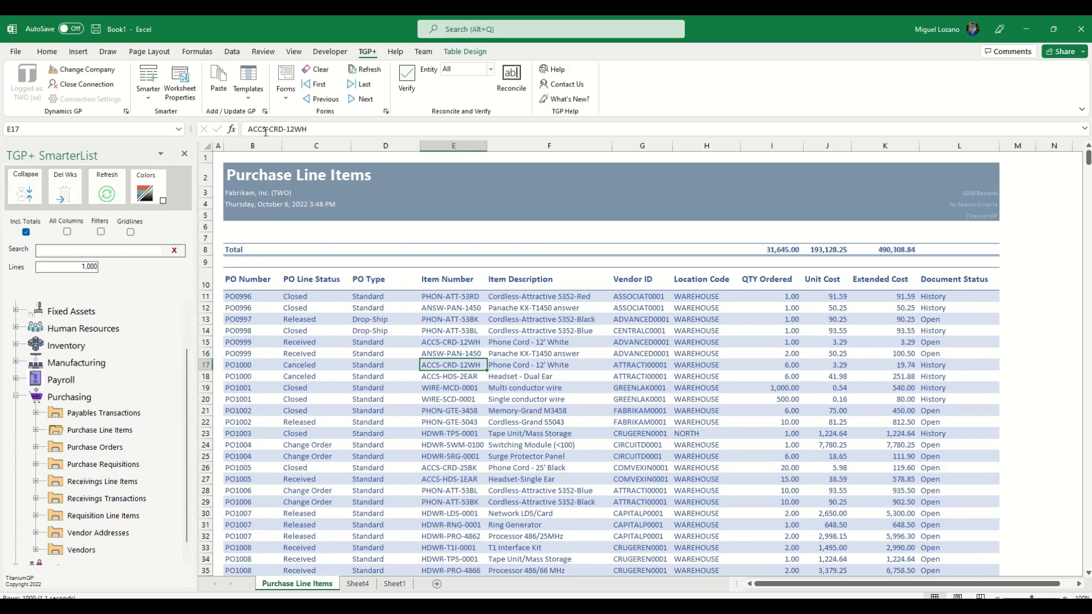
left_click(298, 129)
type("aaa")
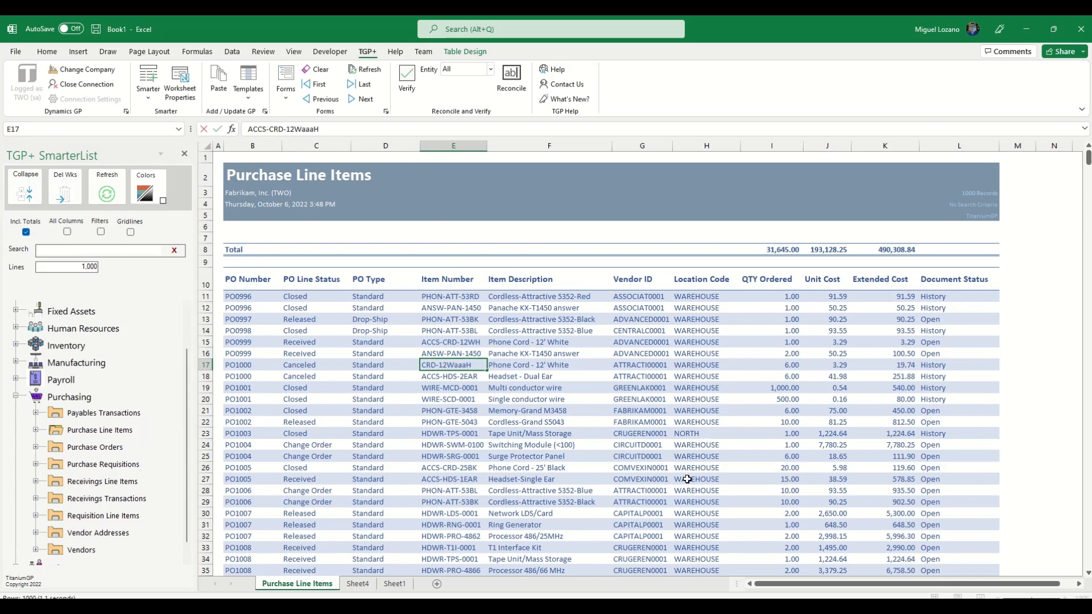
Insert "aaa" into the middle of the vendor ID in cell G29, and change the location code in H13 to WAsREHOUSE
left_click(651, 505)
left_click(279, 129)
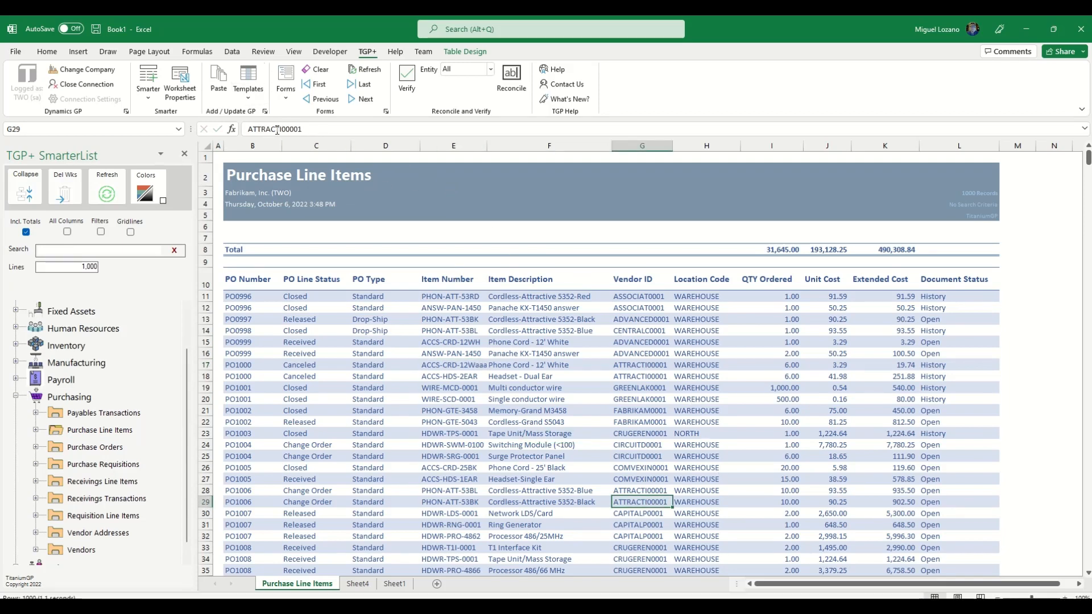
type("aaa")
left_click(697, 322)
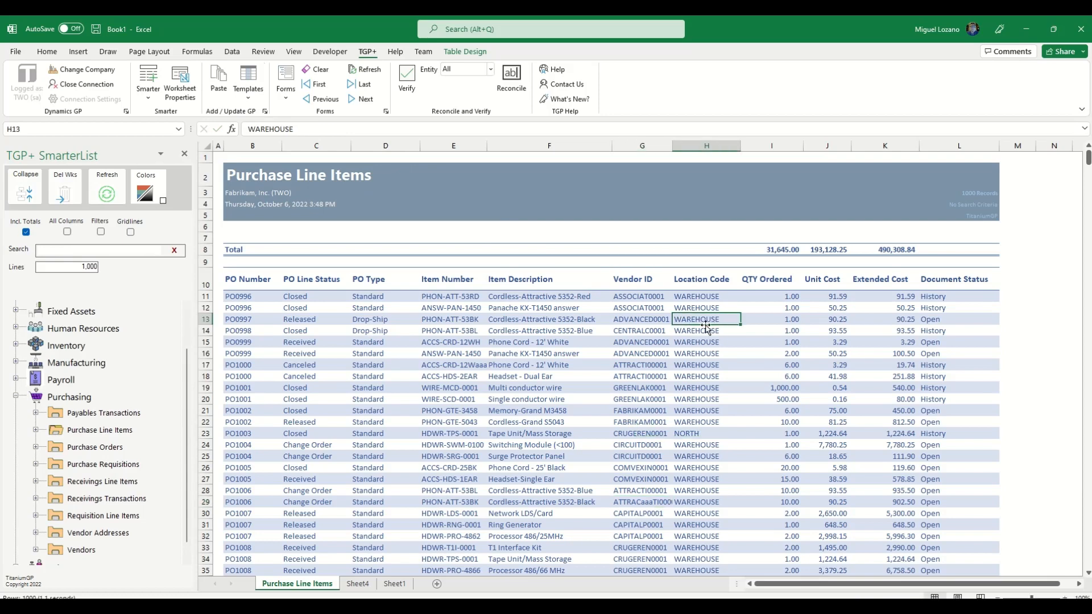
left_click(263, 129)
type("s")
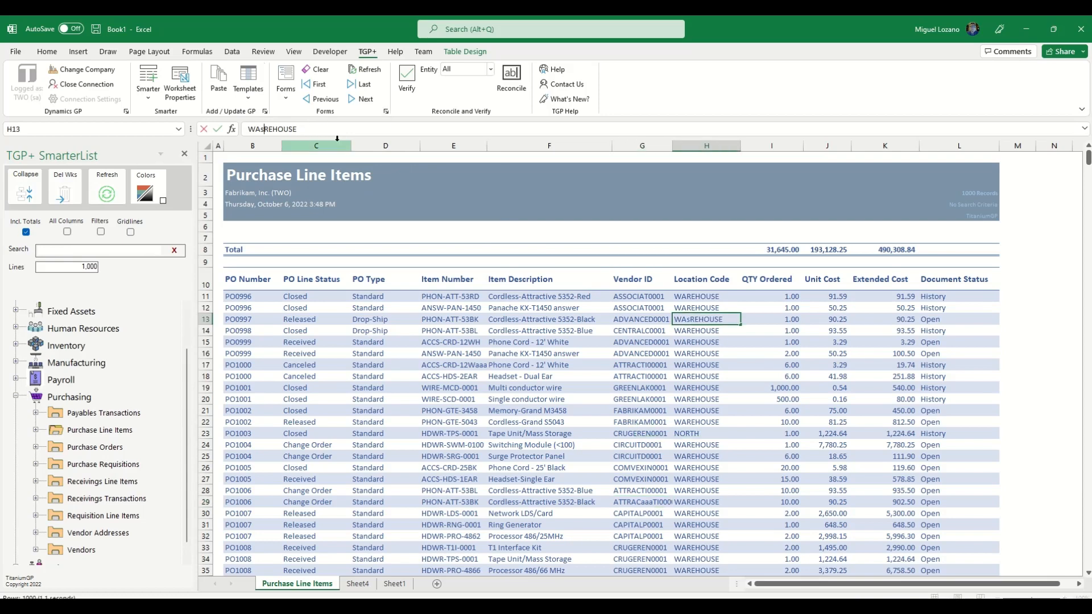
left_click(496, 380)
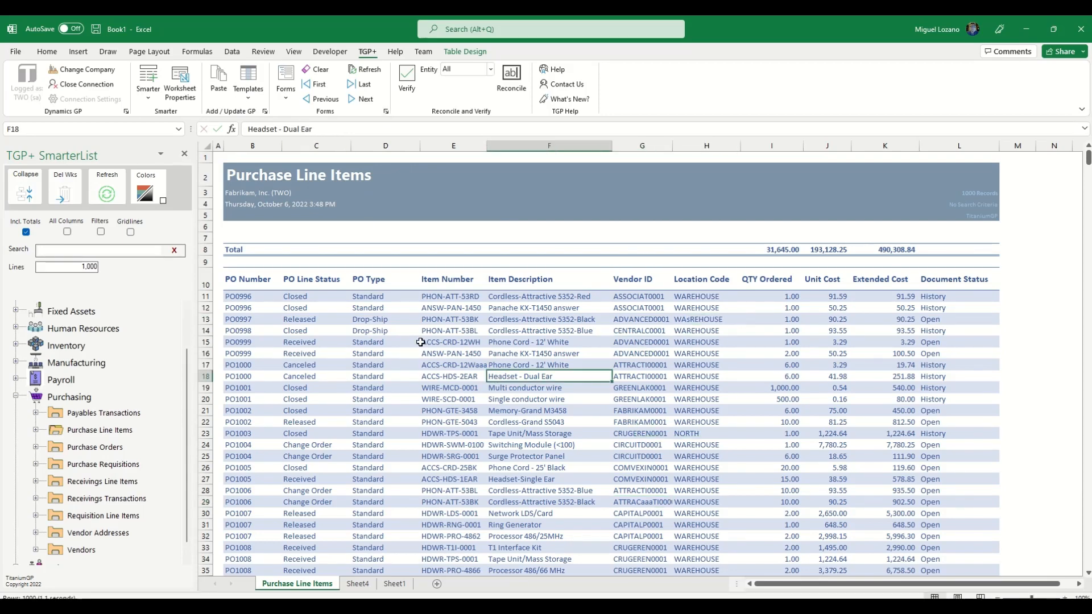
Verify the whole Purchase Line Items table against Dynamics GP with the entity set to All
key("ctrl+a")
key("ctrl+a")
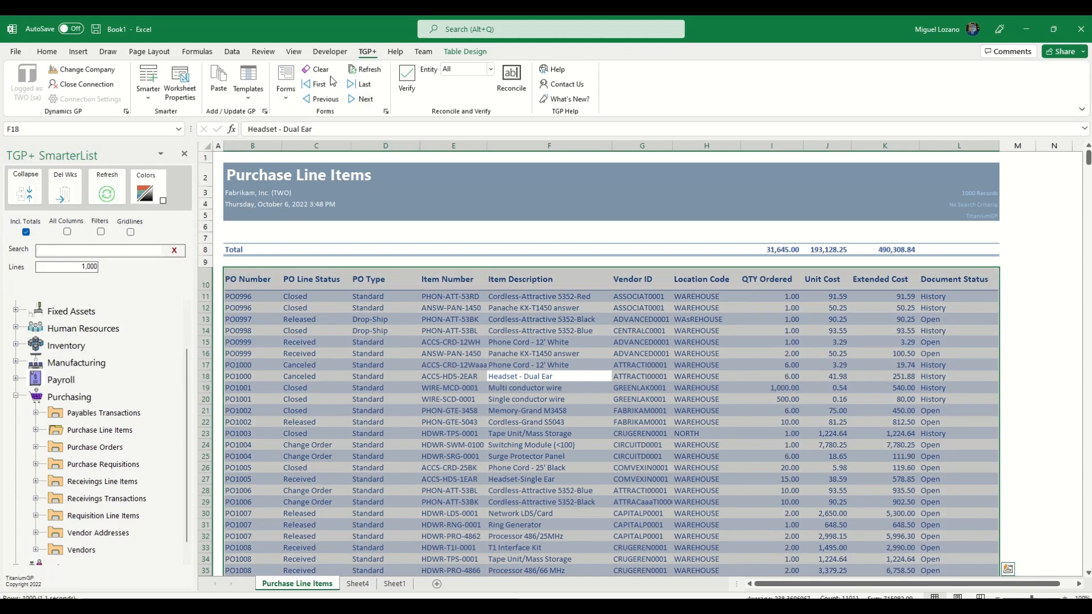
left_click(406, 76)
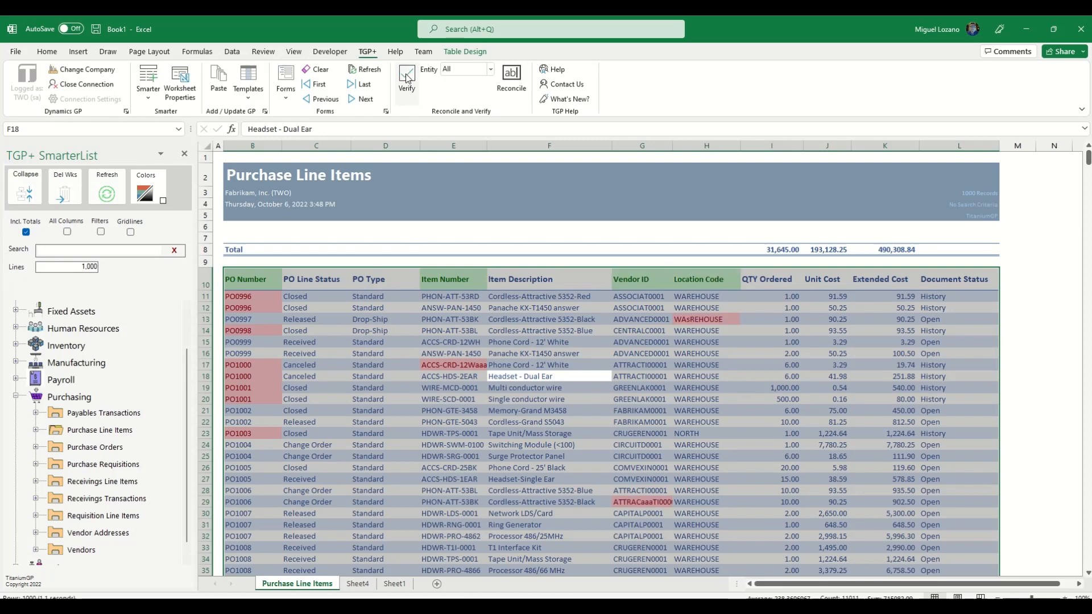
left_click(605, 401)
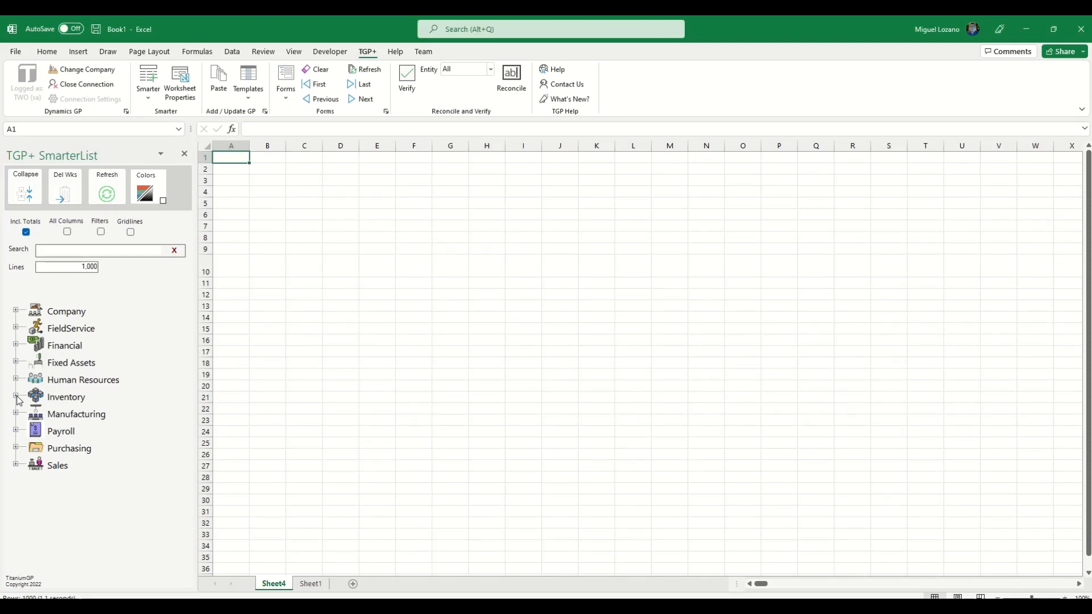
Expand the Inventory group and its Items, Item Quantities, Inventory Transactions and Inventory Purchase Receipts folders to browse their saved lists
left_click(16, 397)
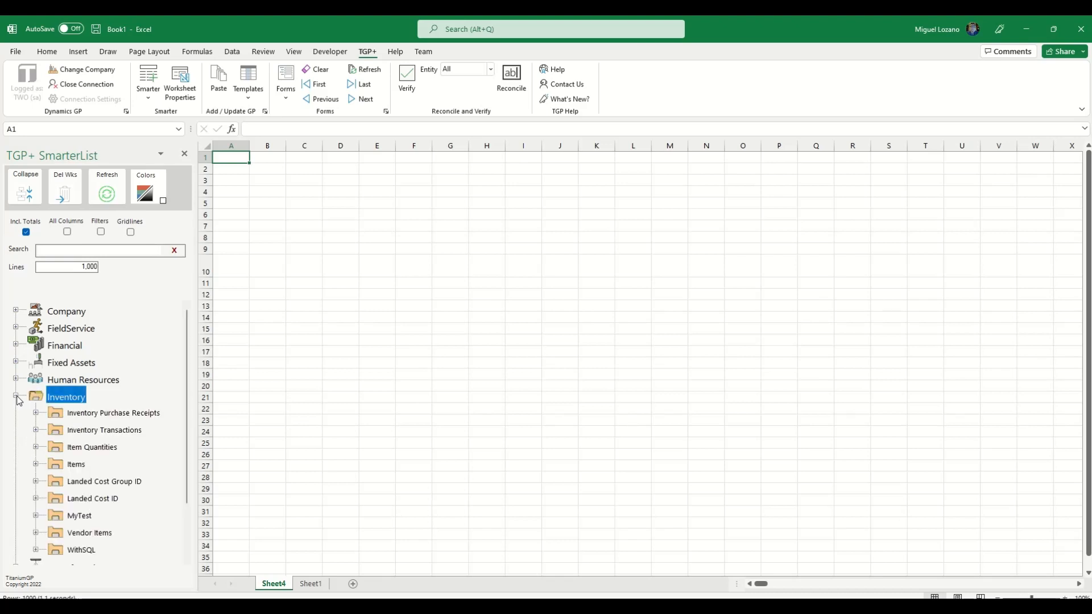
left_click(35, 464)
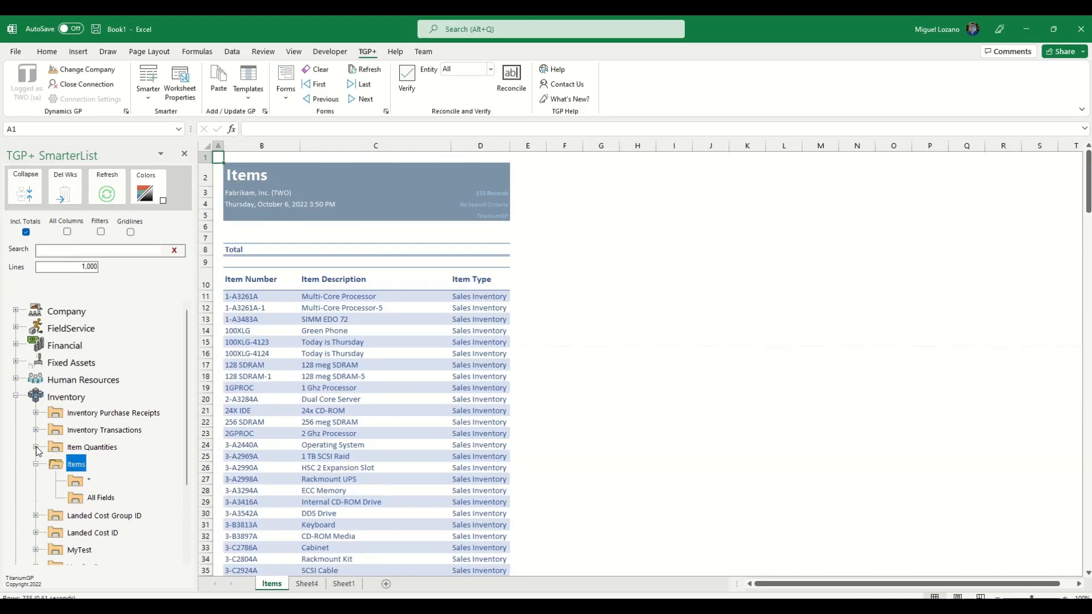
left_click(36, 448)
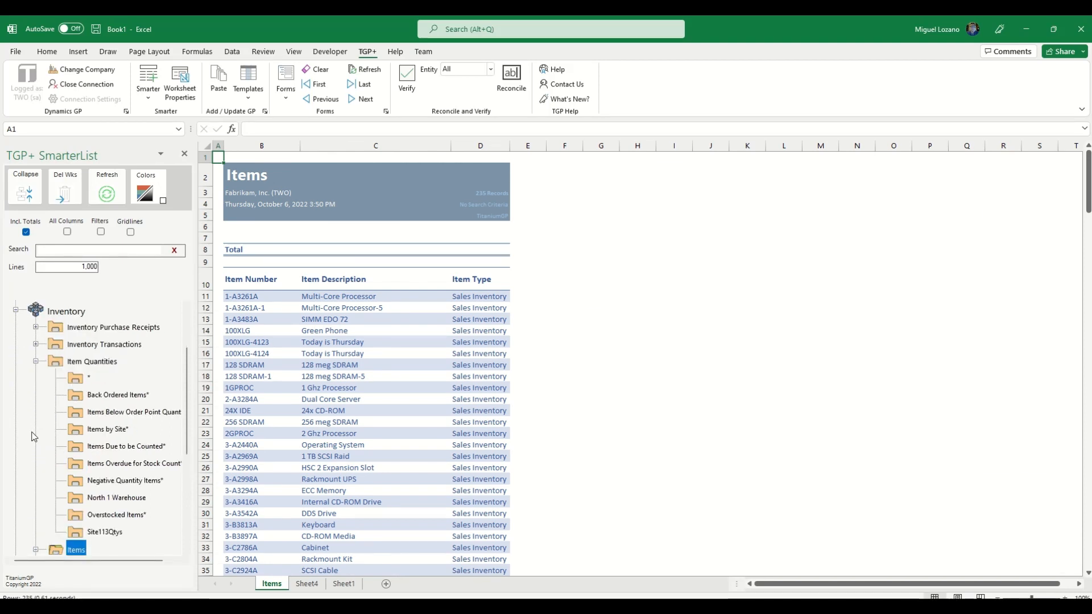
left_click(34, 345)
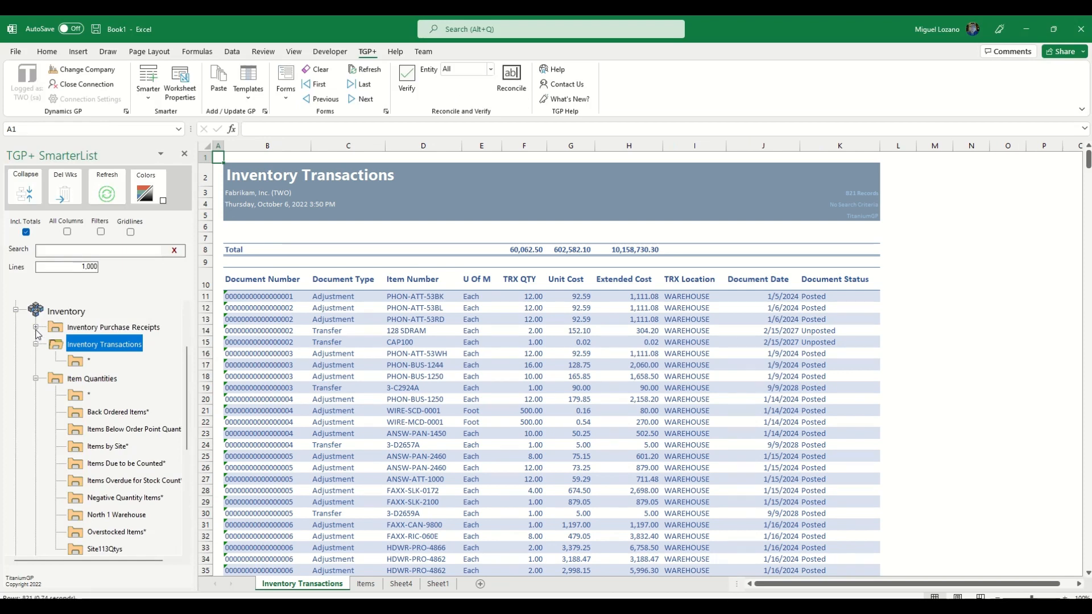
left_click(37, 329)
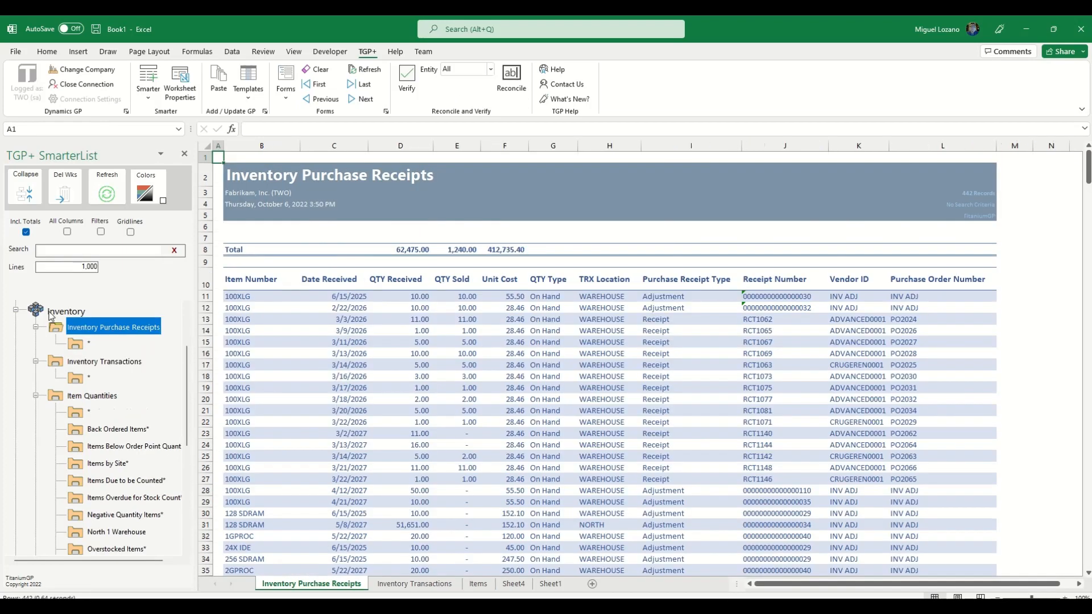
Delete all worksheets generated by TGP Smarter and collapse the SmarterList tree
left_click(64, 192)
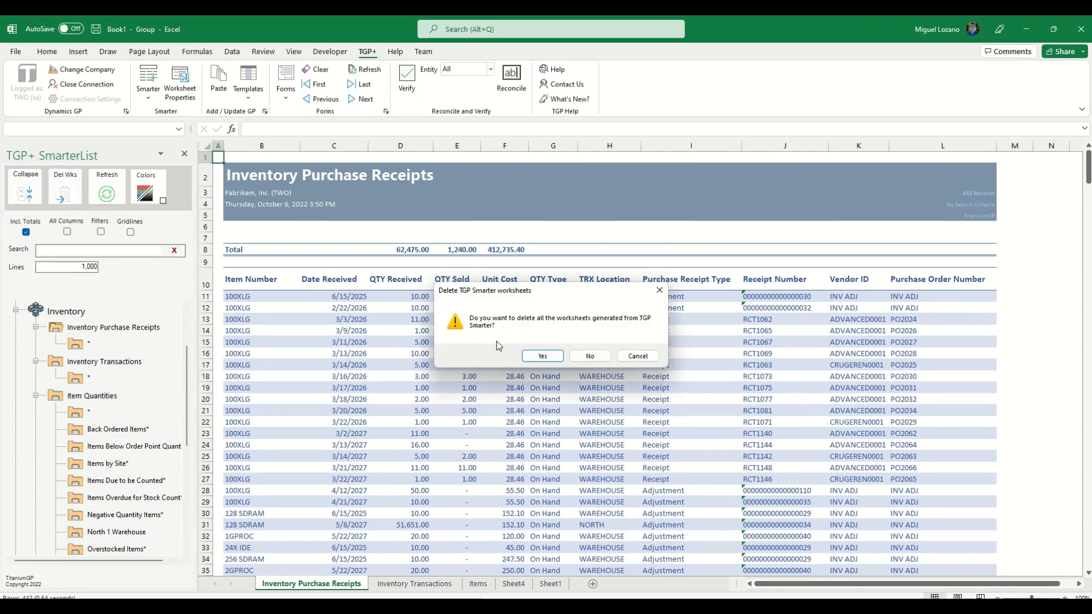
left_click(554, 357)
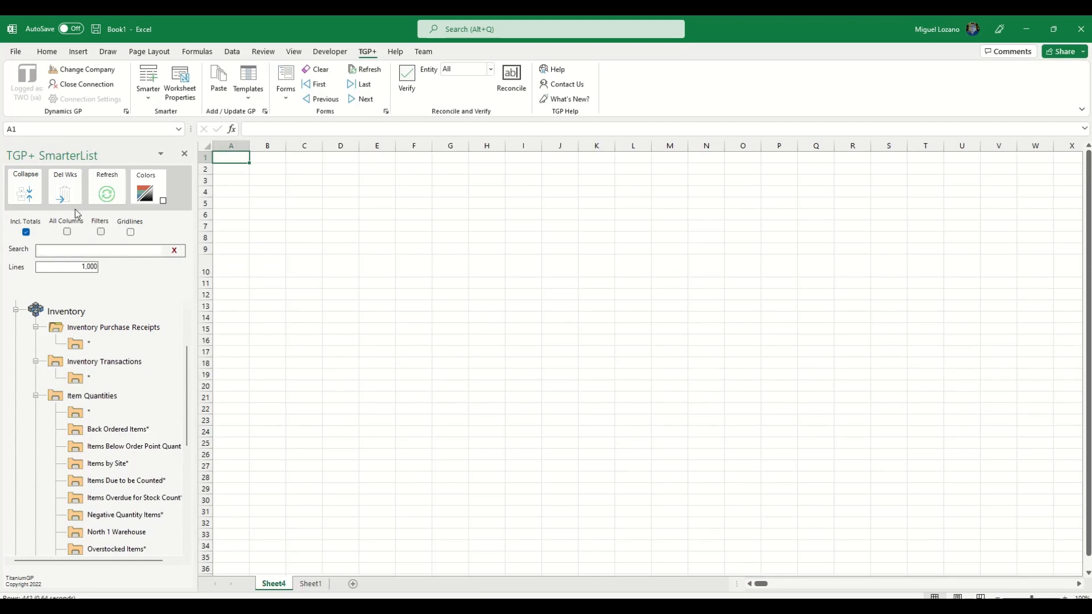
left_click(31, 196)
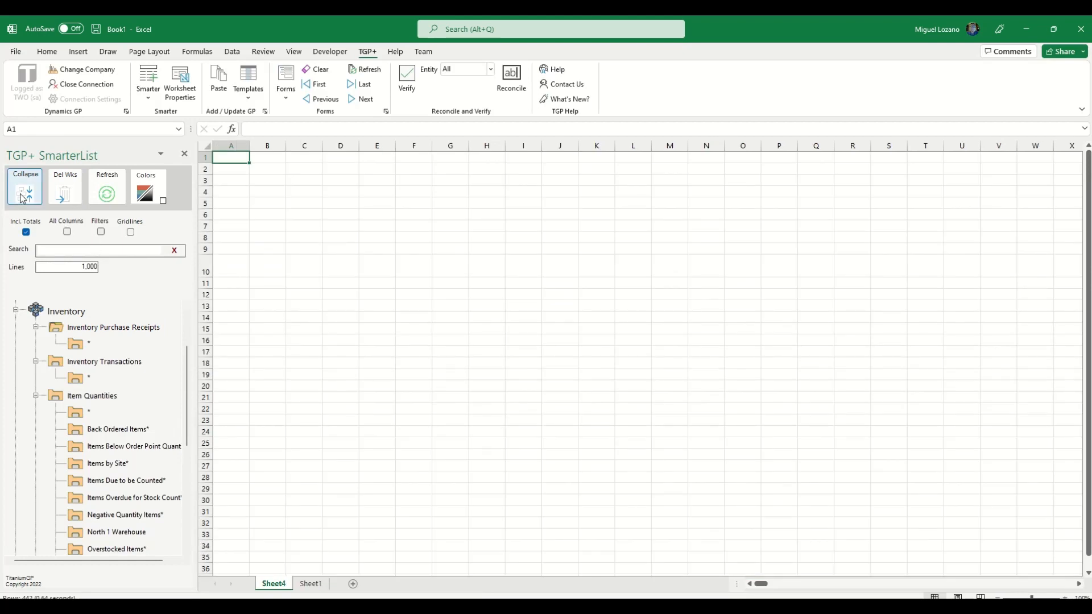
Search the SmarterLists for "negative" and open the Negative Quantity Items list
left_click(109, 254)
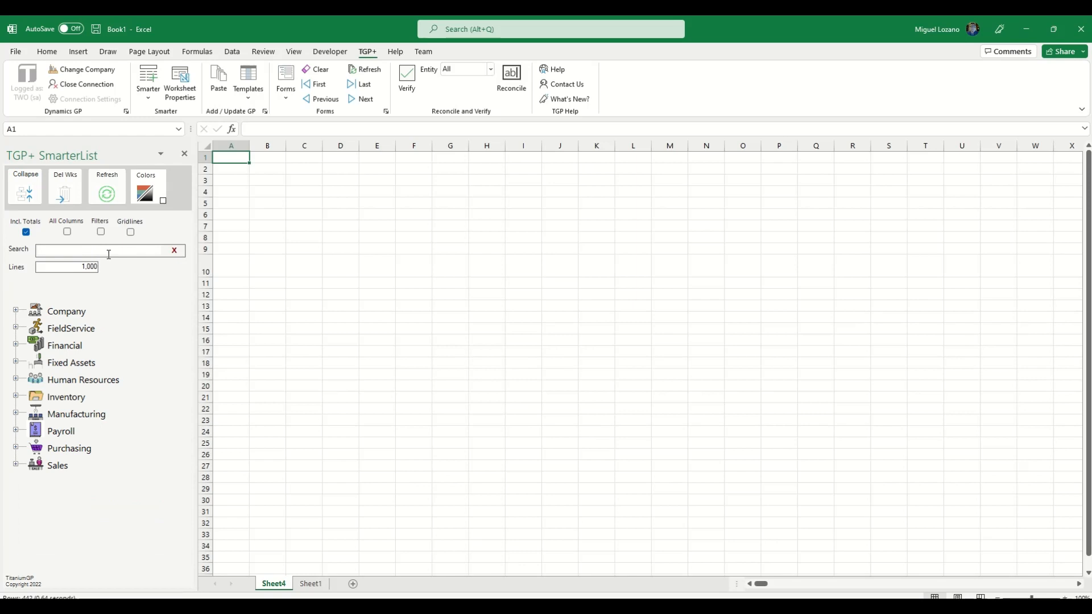
type("nega")
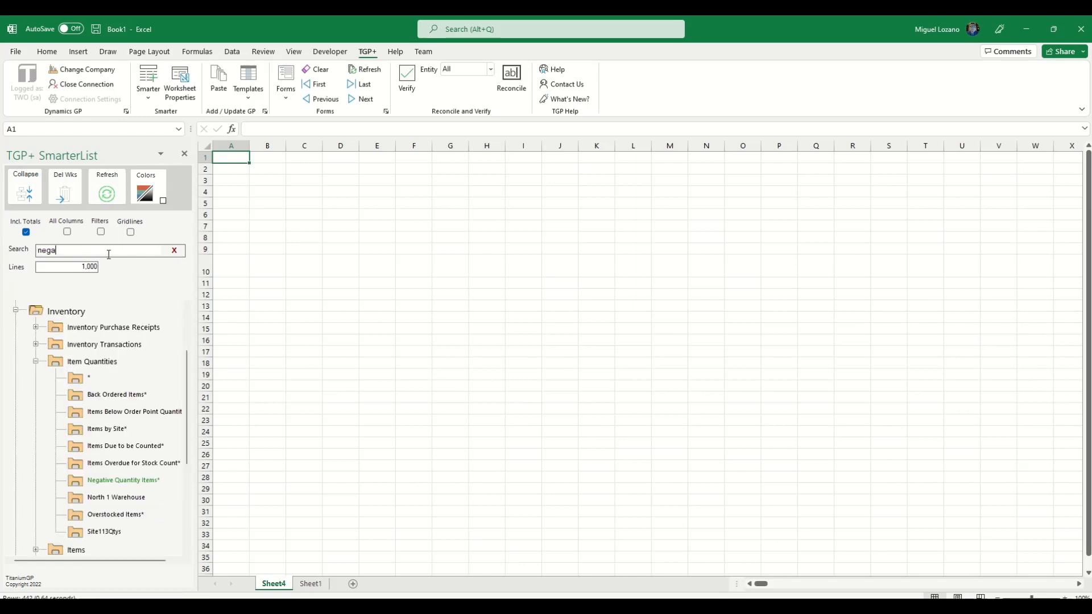
type("tive")
left_click(133, 479)
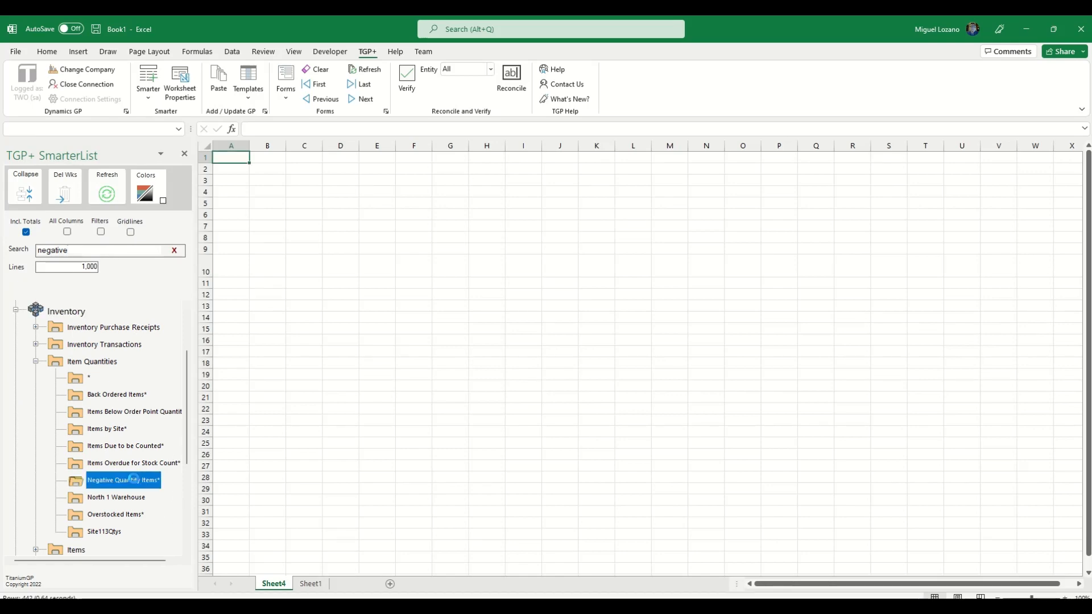